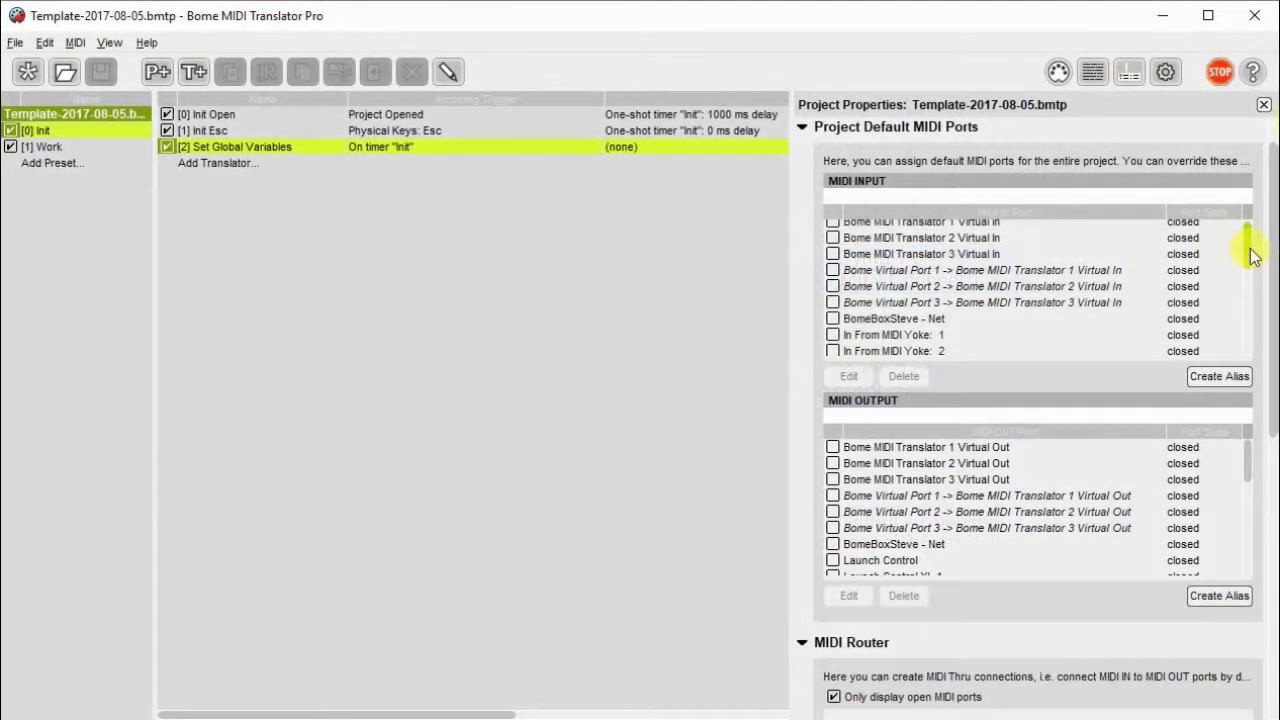
Enable My Input as the default MIDI input port
{"action": "left_click_drag", "start_coordinate": [1248, 251], "coordinate": [1245, 318]}
{"action": "scroll", "coordinate": [1245, 320], "scroll_direction": "down", "scroll_amount": 2}
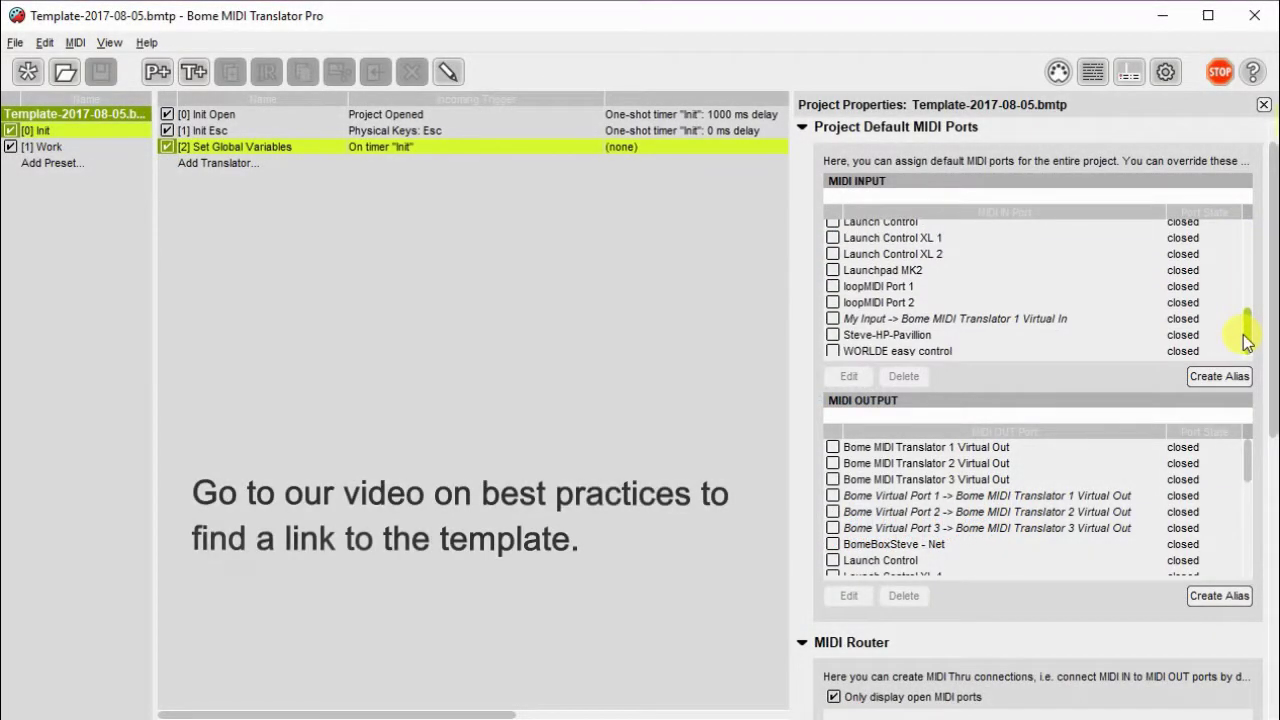
{"action": "left_click", "coordinate": [831, 320]}
{"action": "left_click", "coordinate": [834, 318]}
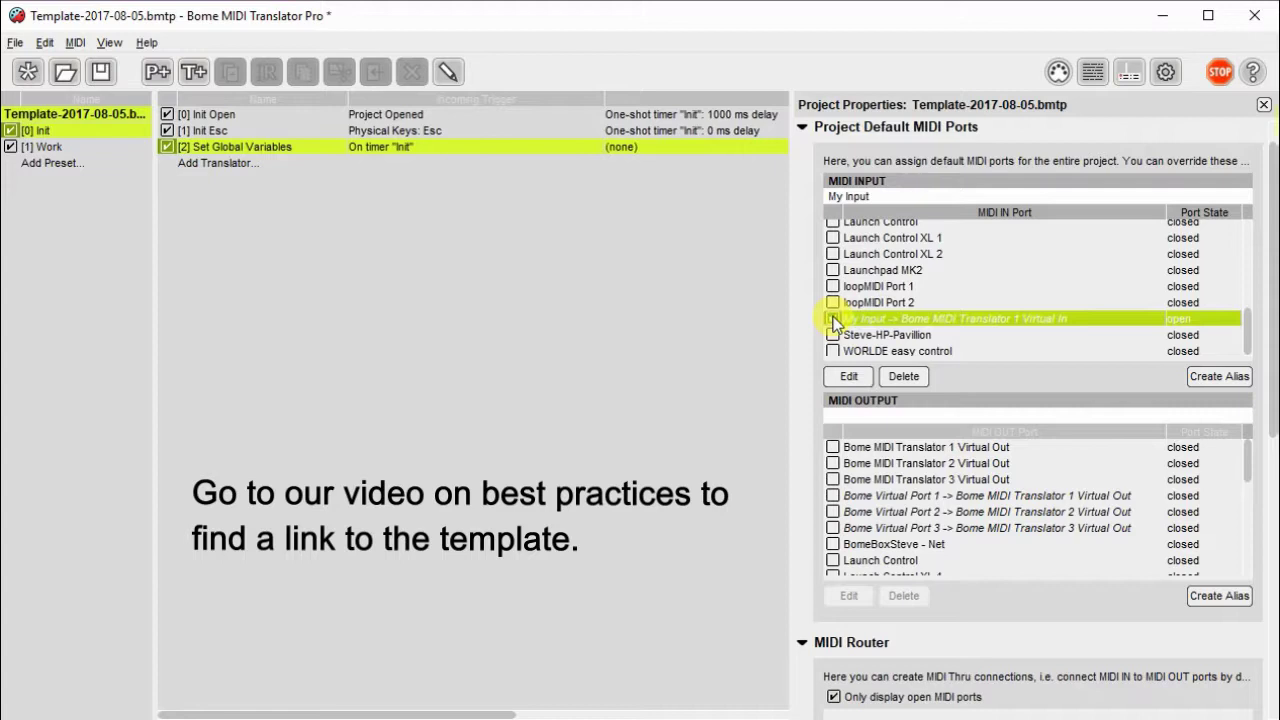
Create output alias synth1 on Bome MIDI Translator 2 Virtual Out and enable it as default
{"action": "left_click", "coordinate": [1198, 594]}
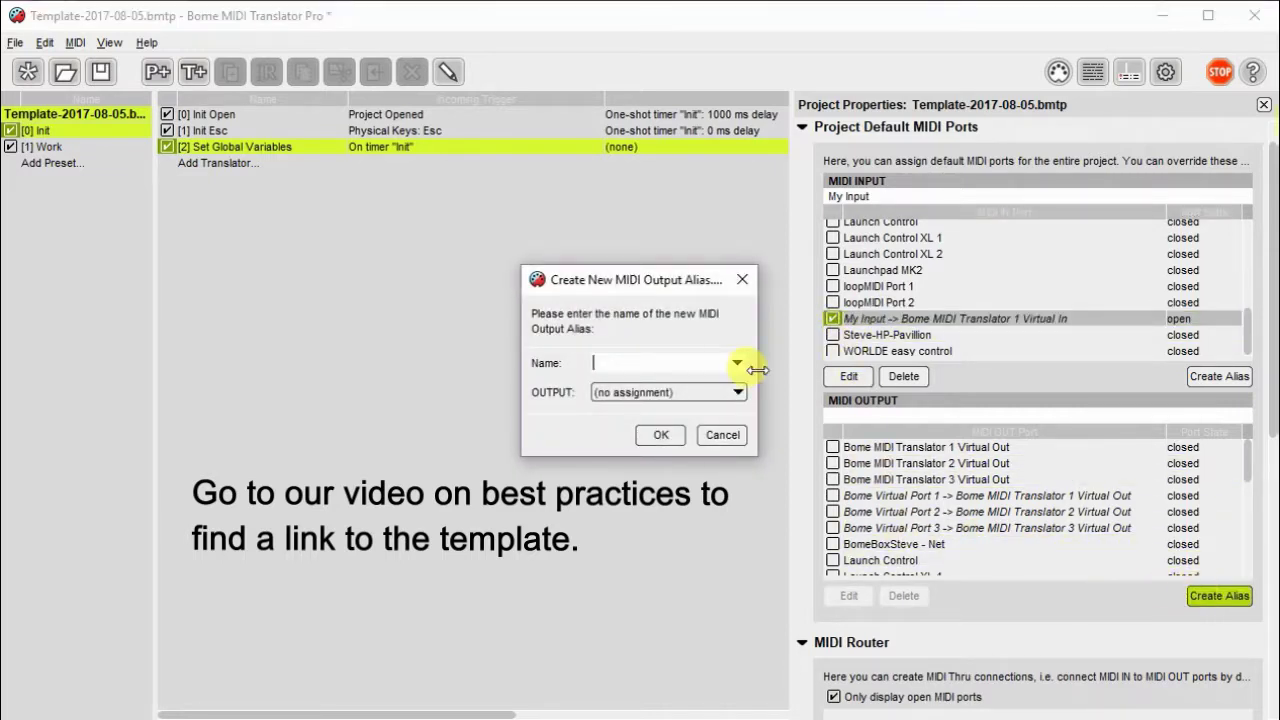
{"action": "type", "text": "synth1"}
{"action": "left_click", "coordinate": [738, 393]}
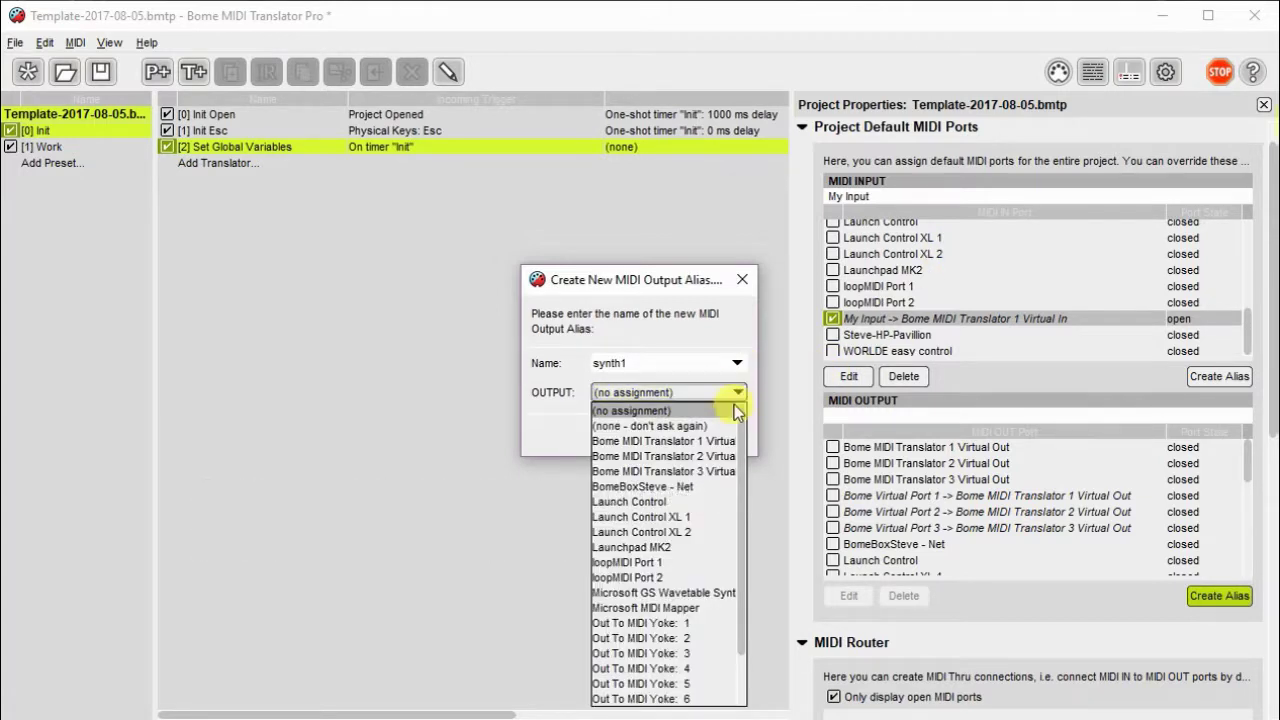
{"action": "left_click", "coordinate": [727, 458]}
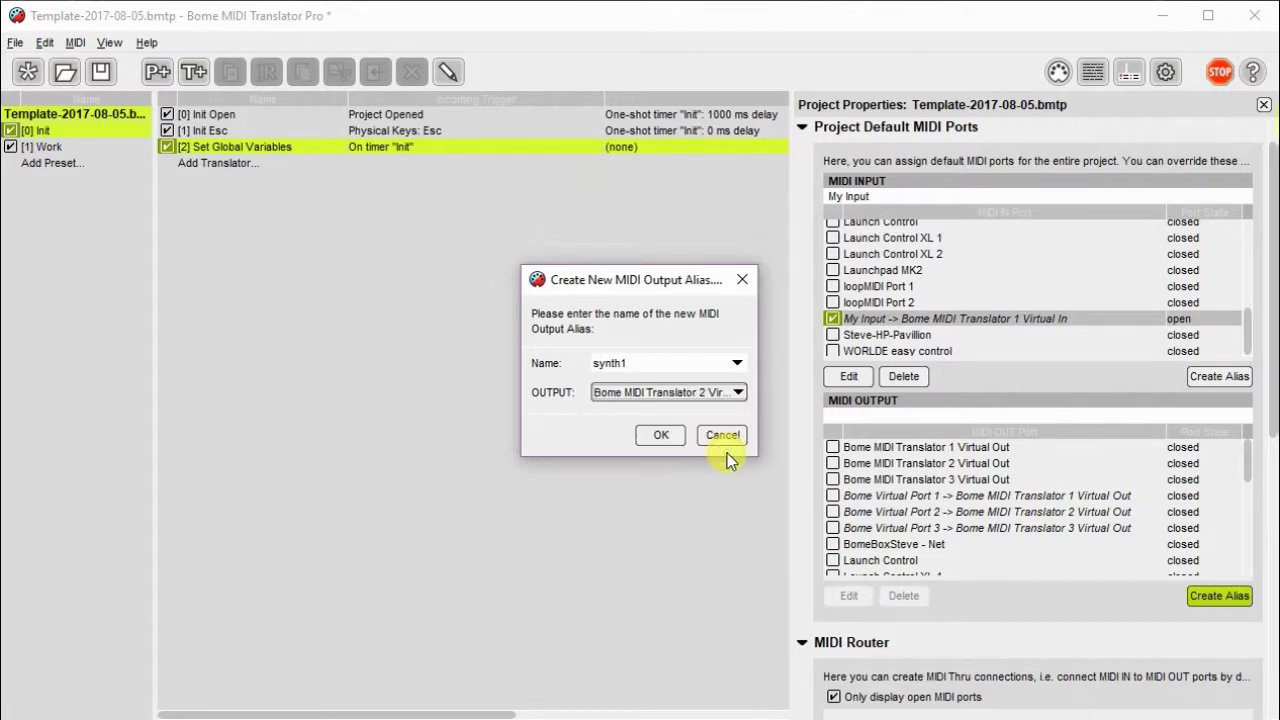
{"action": "left_click", "coordinate": [662, 436]}
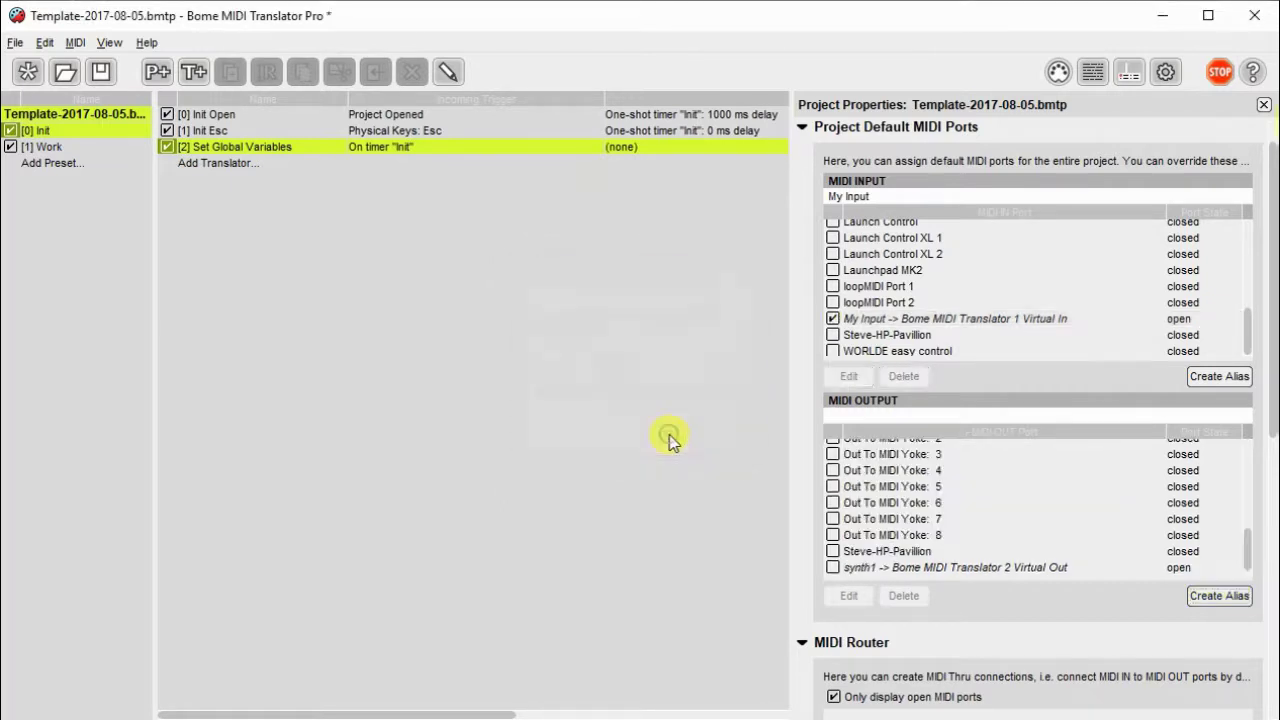
{"action": "left_click", "coordinate": [833, 567]}
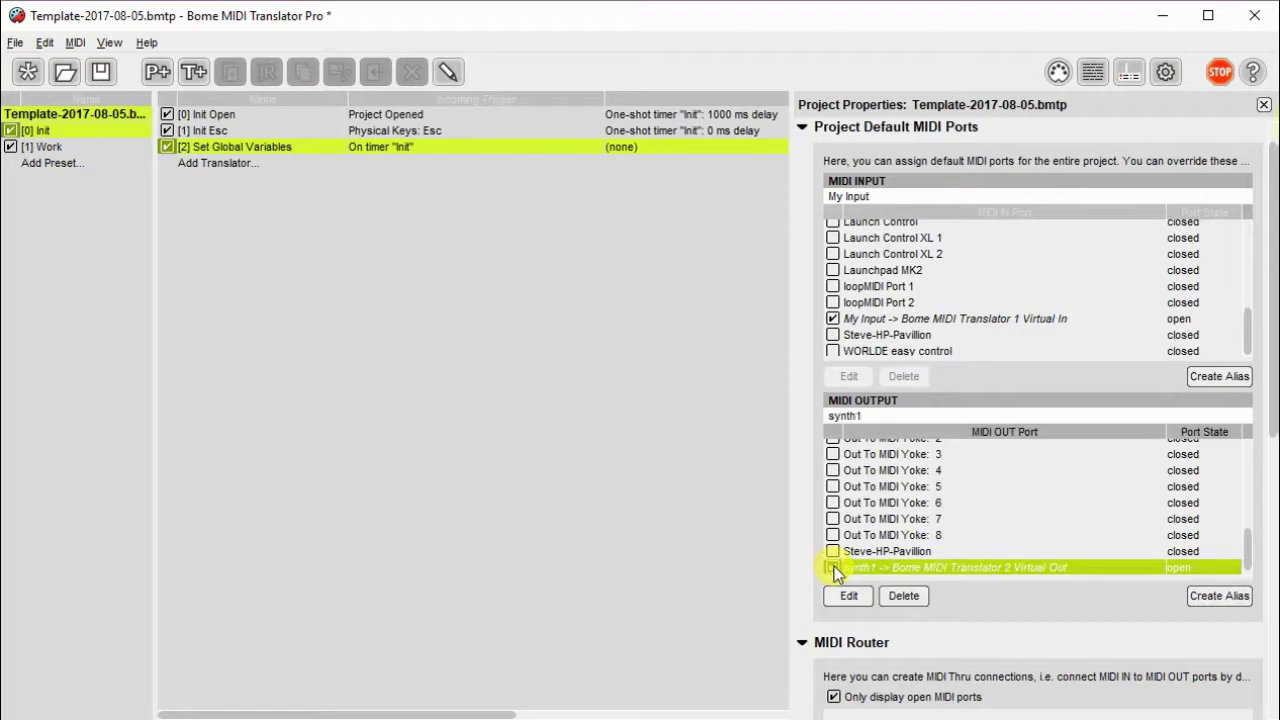
{"action": "left_click", "coordinate": [833, 567]}
Create output alias synth2 routed to Bome MIDI Translator 3 Virtual Out
{"action": "left_click", "coordinate": [1220, 598]}
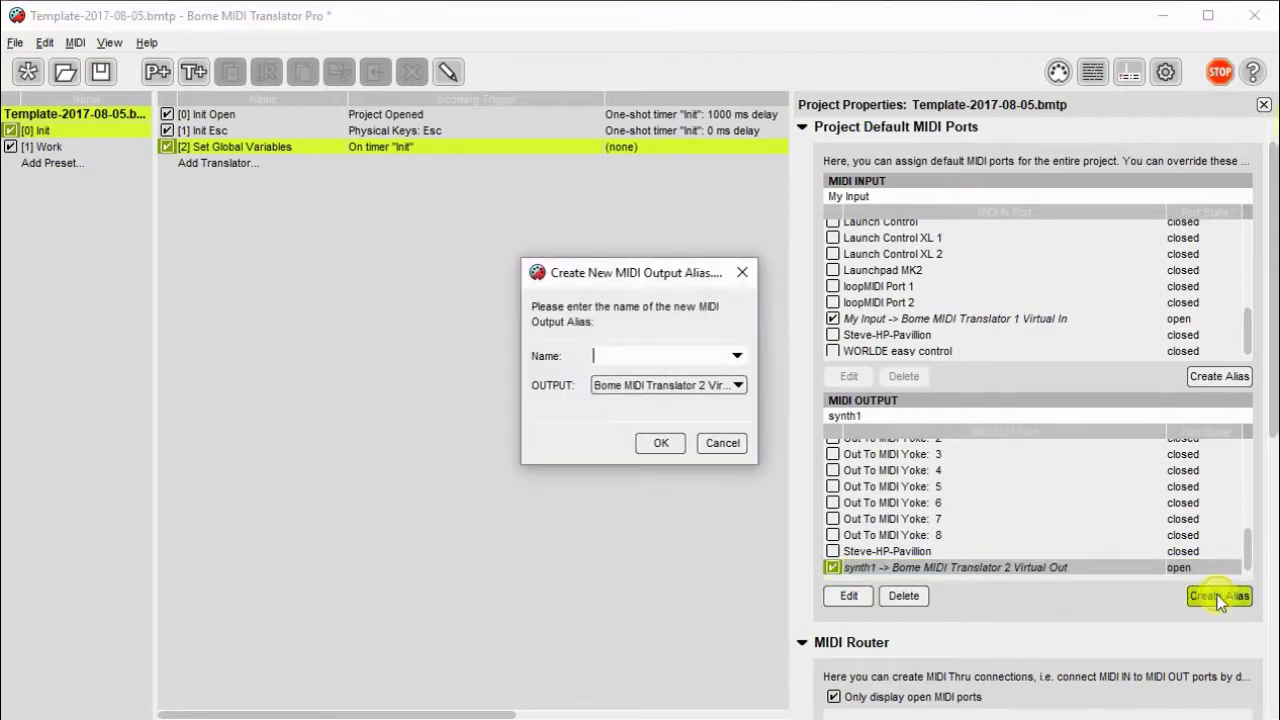
{"action": "type", "text": "synth2"}
{"action": "left_click", "coordinate": [740, 390]}
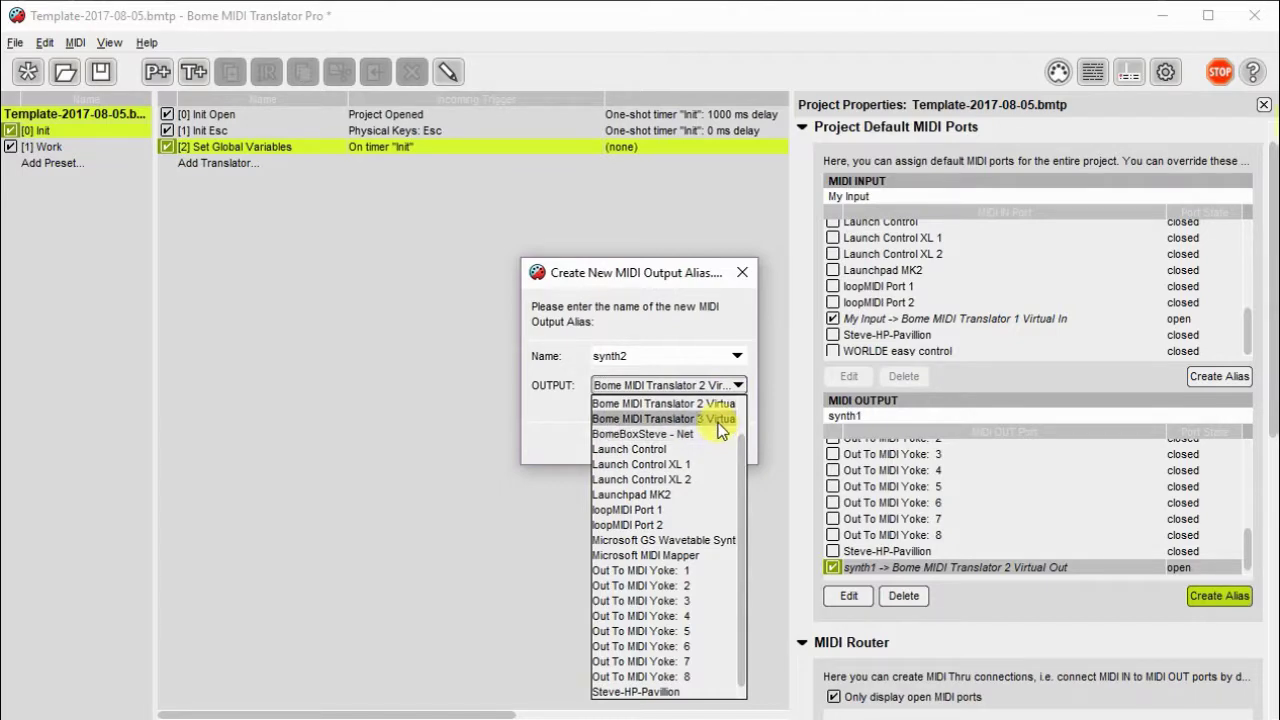
{"action": "left_click", "coordinate": [719, 420]}
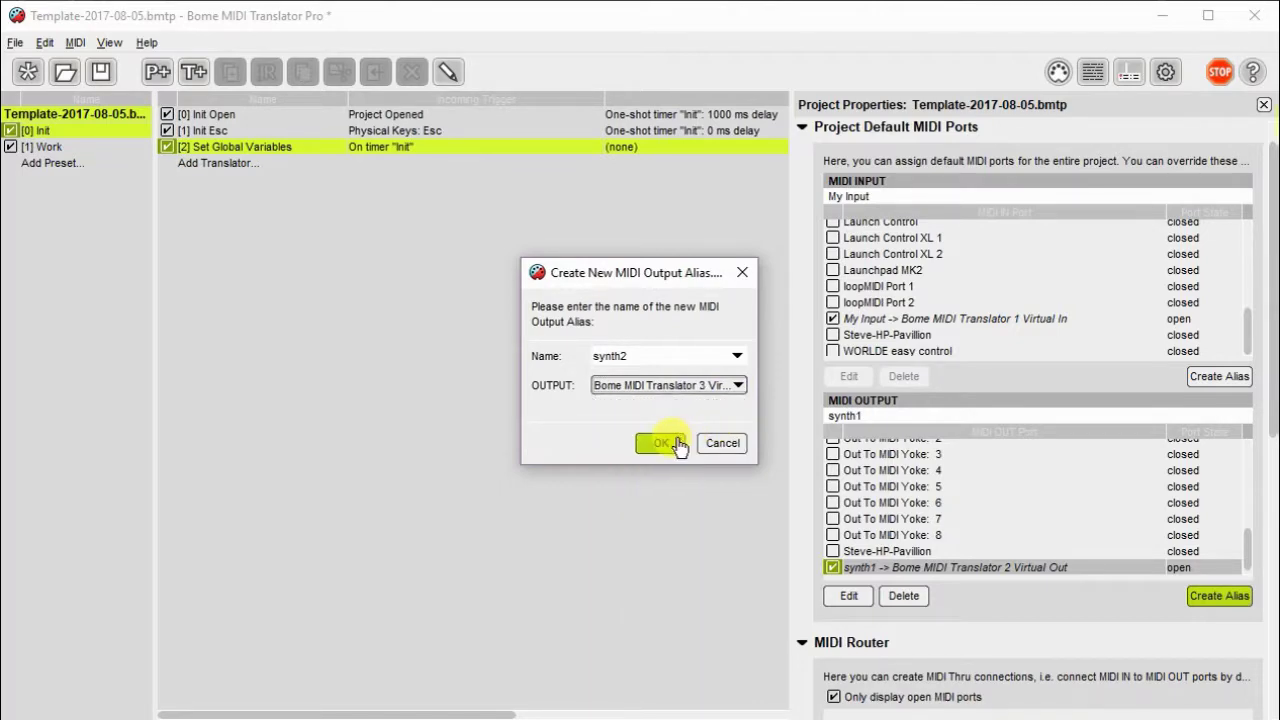
{"action": "left_click", "coordinate": [677, 443]}
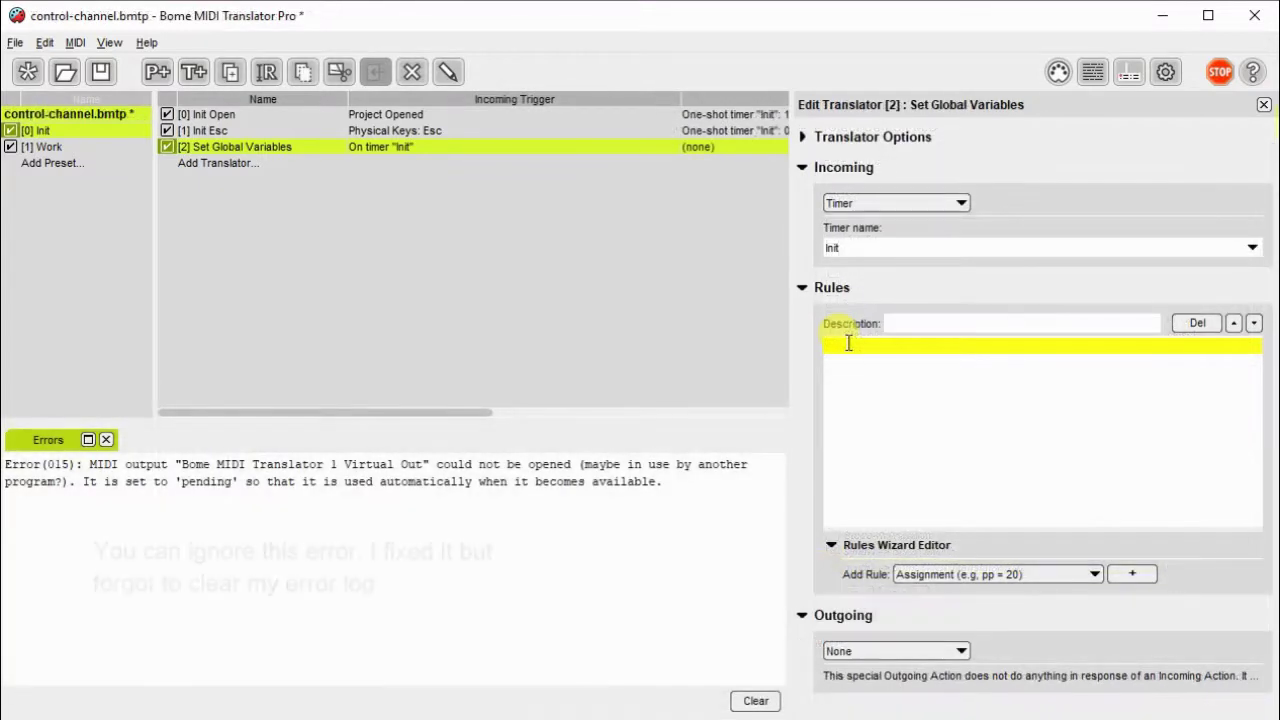
Add the 'Initialize Global Variables' header, the ga comment, and the rule ga=11
{"action": "type", "text": "// Initial"}
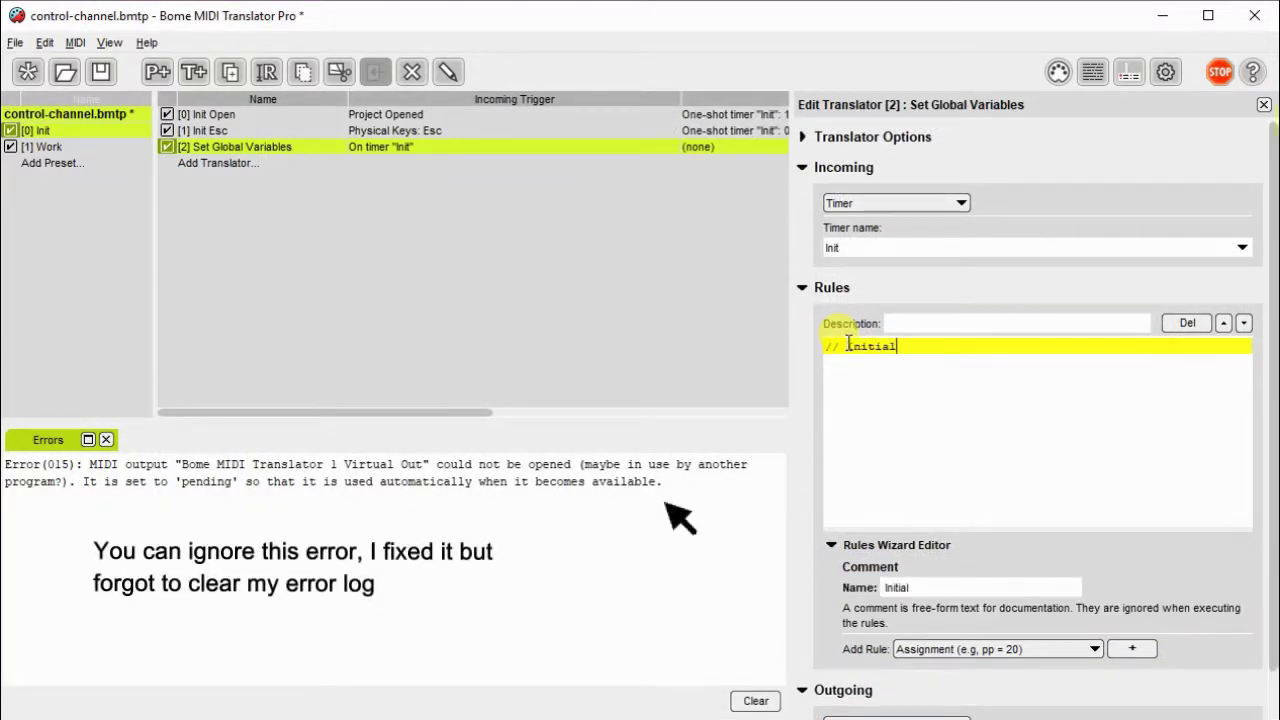
{"action": "type", "text": "ize Global Vari"}
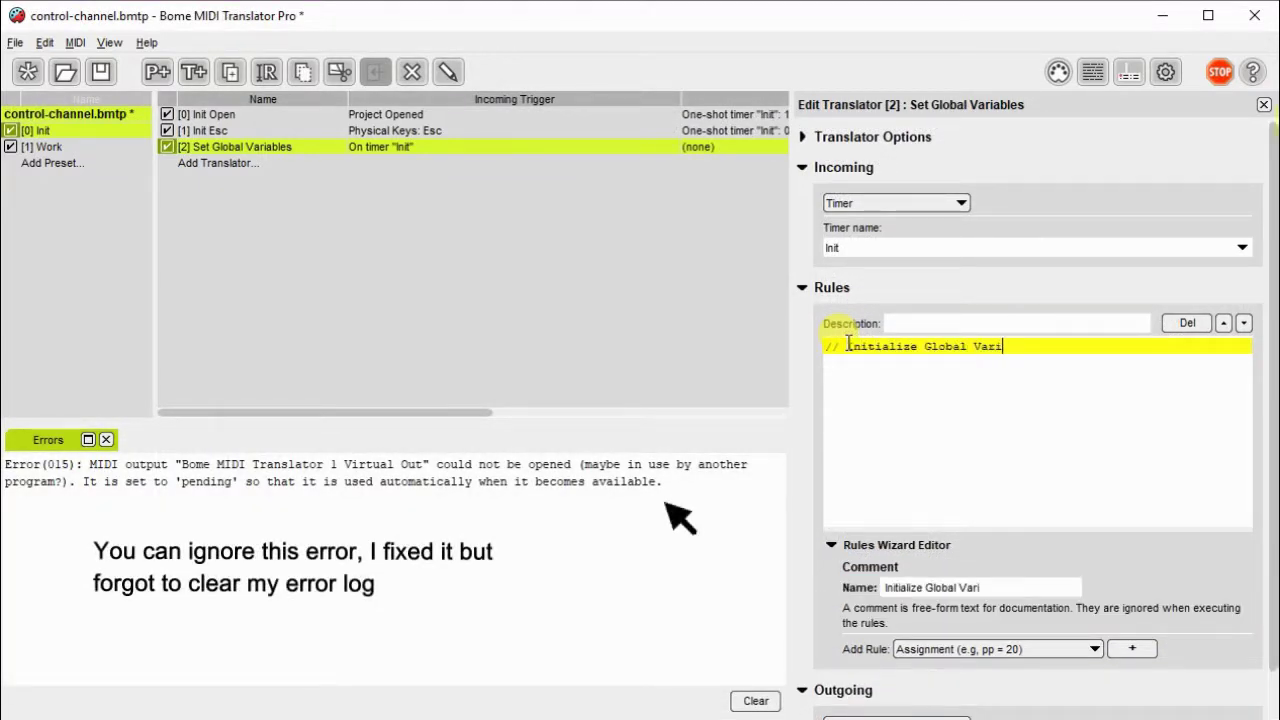
{"action": "type", "text": "ables"}
{"action": "key", "text": "Return"}
{"action": "type", "text": "ga - Gl"}
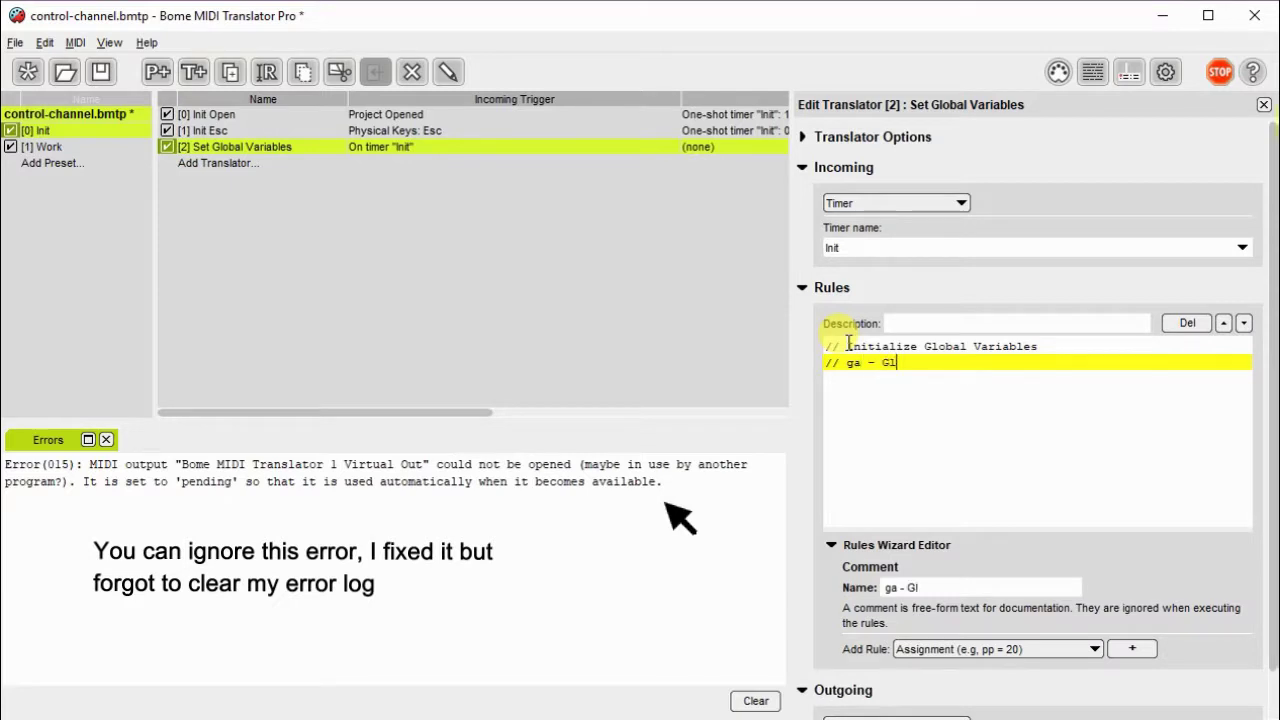
{"action": "type", "text": "obal control cha"}
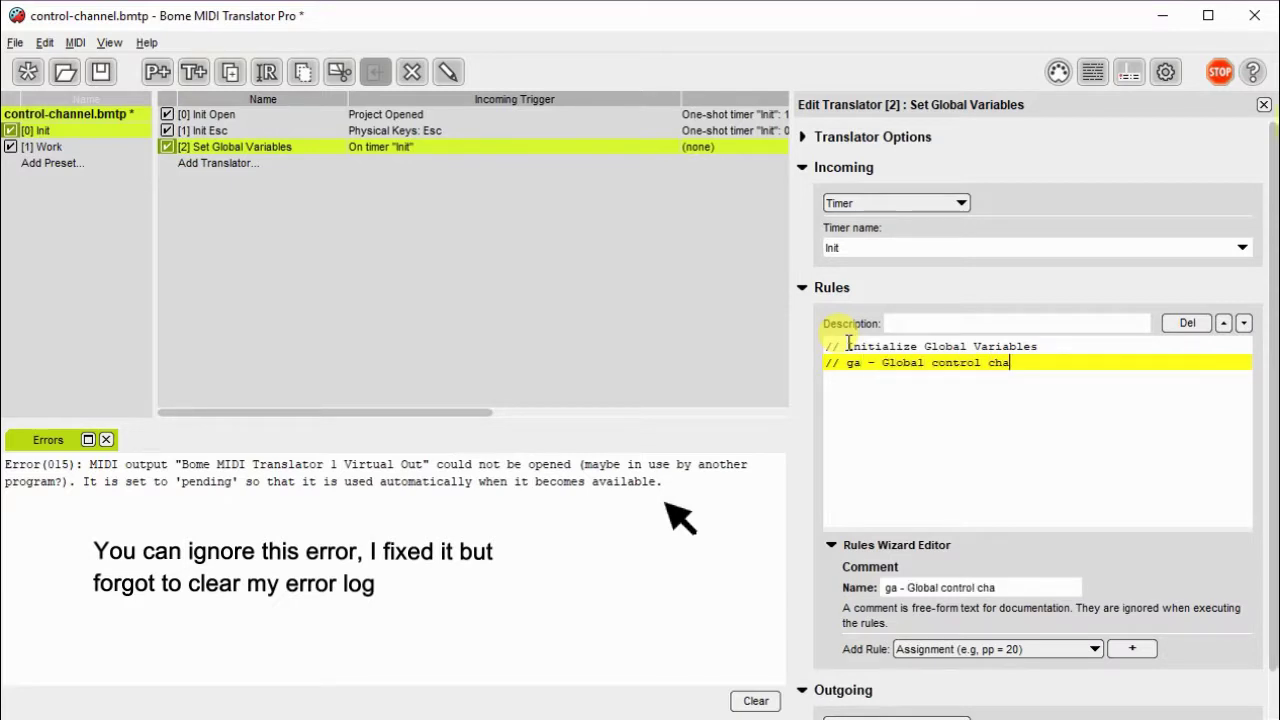
{"action": "type", "text": "nnel and perform"}
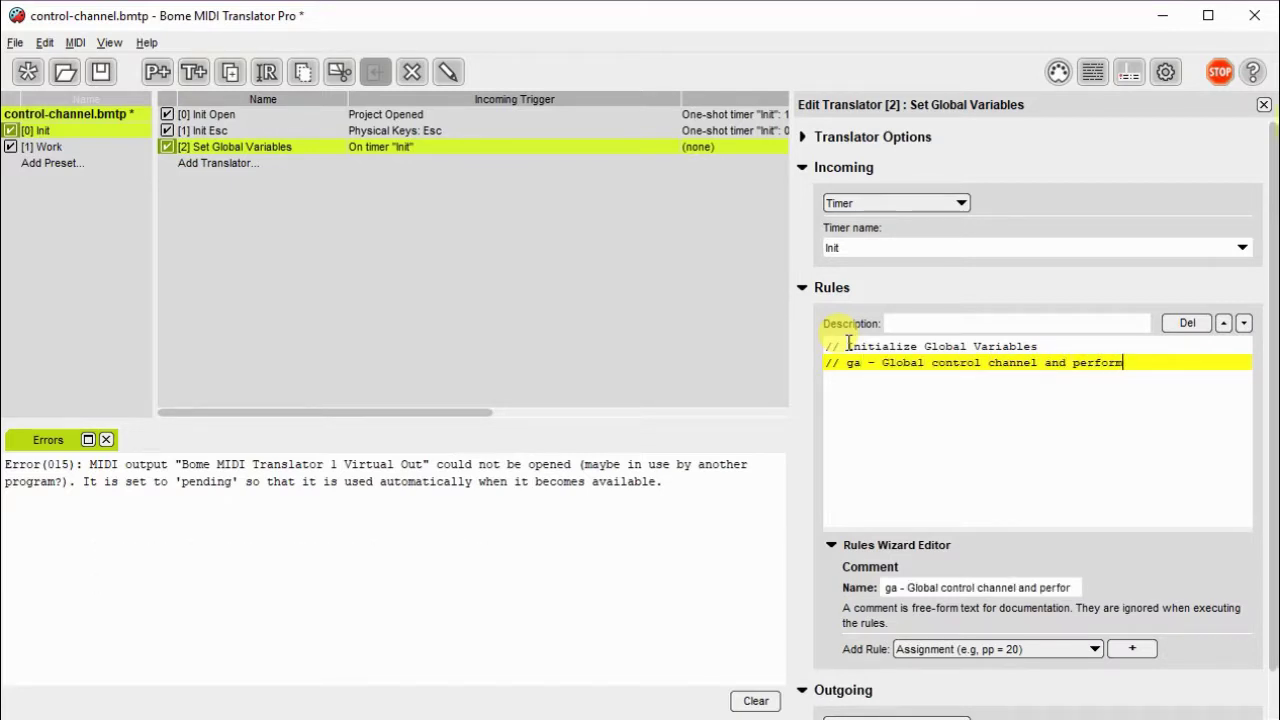
{"action": "type", "text": "ance input MIDI "}
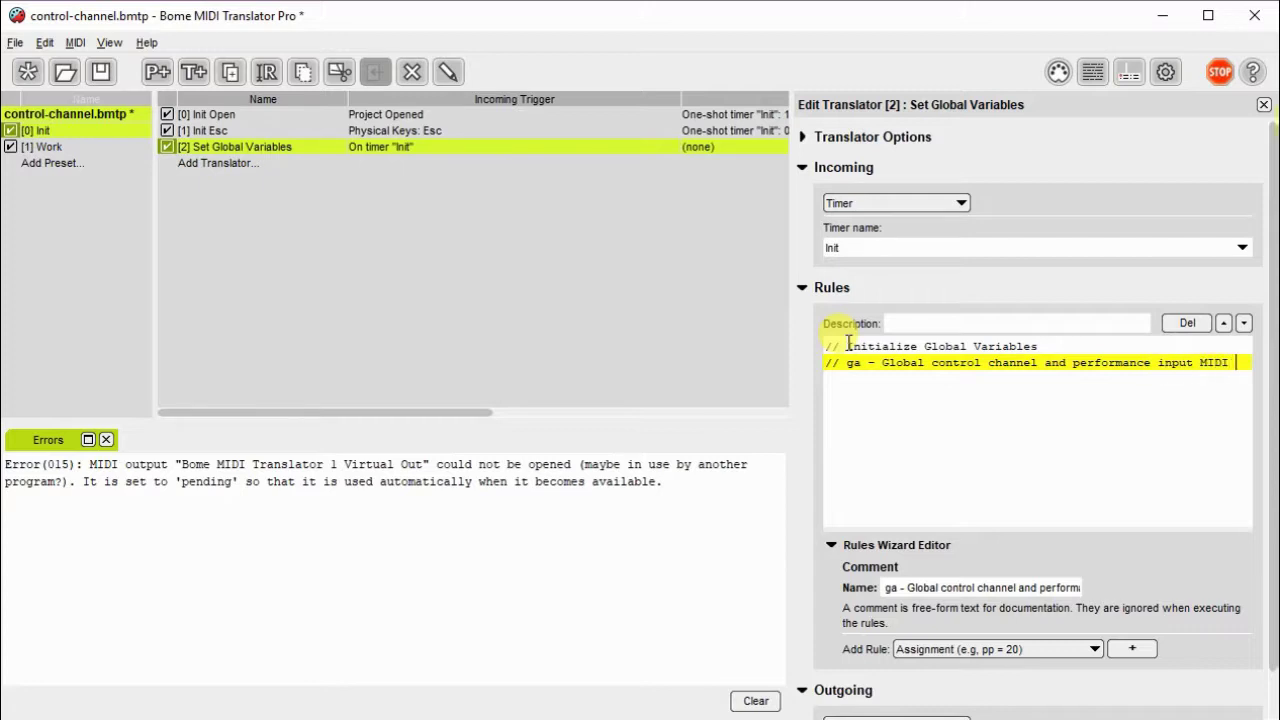
{"action": "type", "text": "Channel"}
{"action": "key", "text": "Return"}
{"action": "type", "text": "ga=11"}
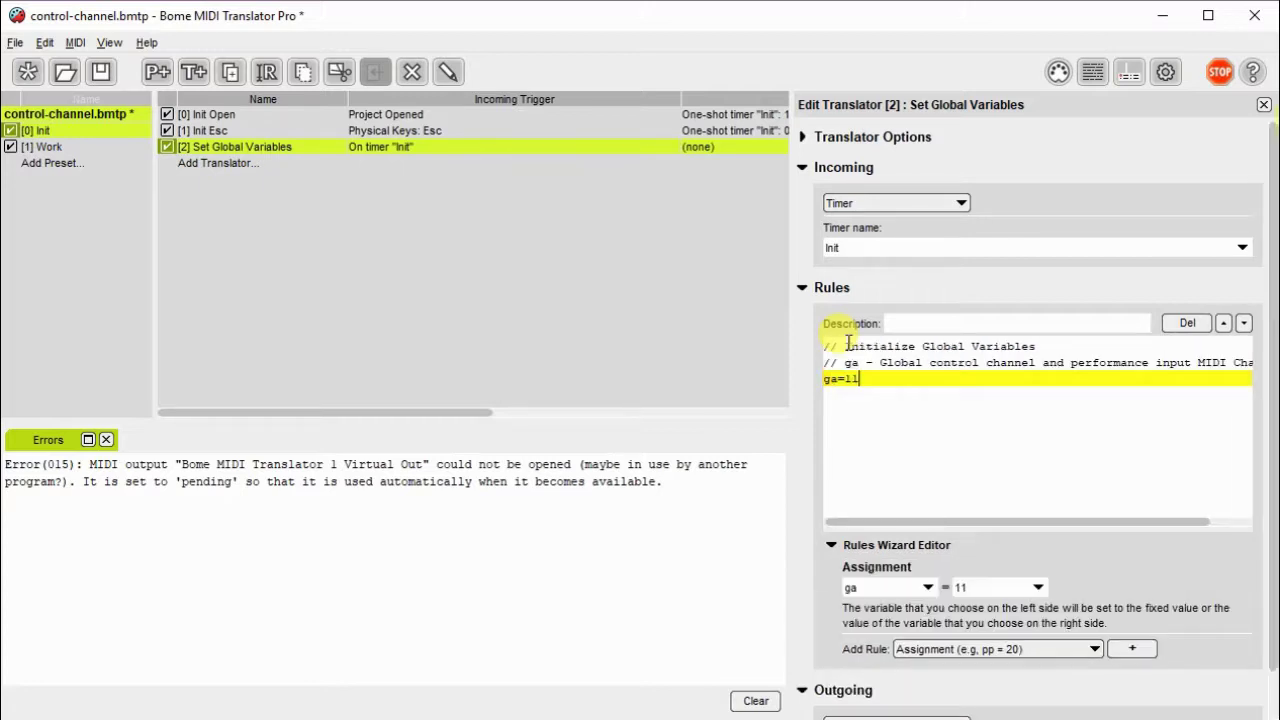
{"action": "key", "text": "Return"}
Add commented channel-enable rules g1=1 (CC1) and g2=1 (CC2)
{"action": "type", "text": "// g1 - Channe"}
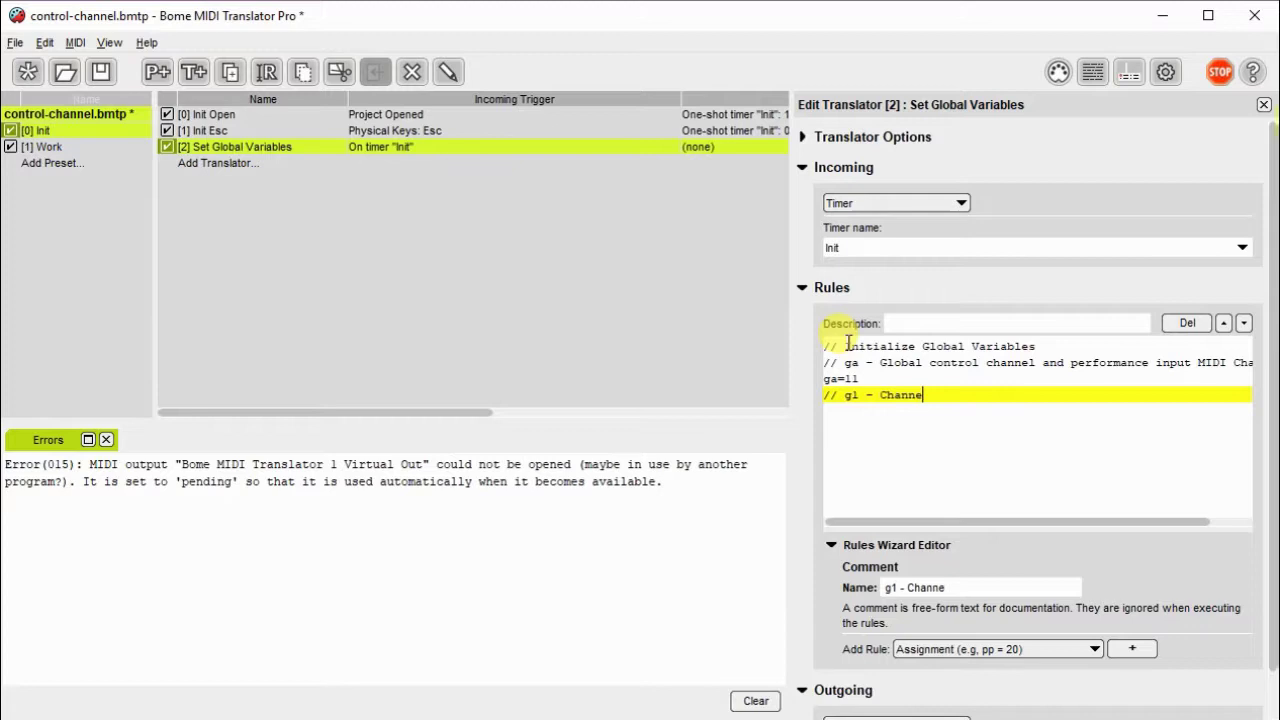
{"action": "type", "text": "l 1 enable Contr"}
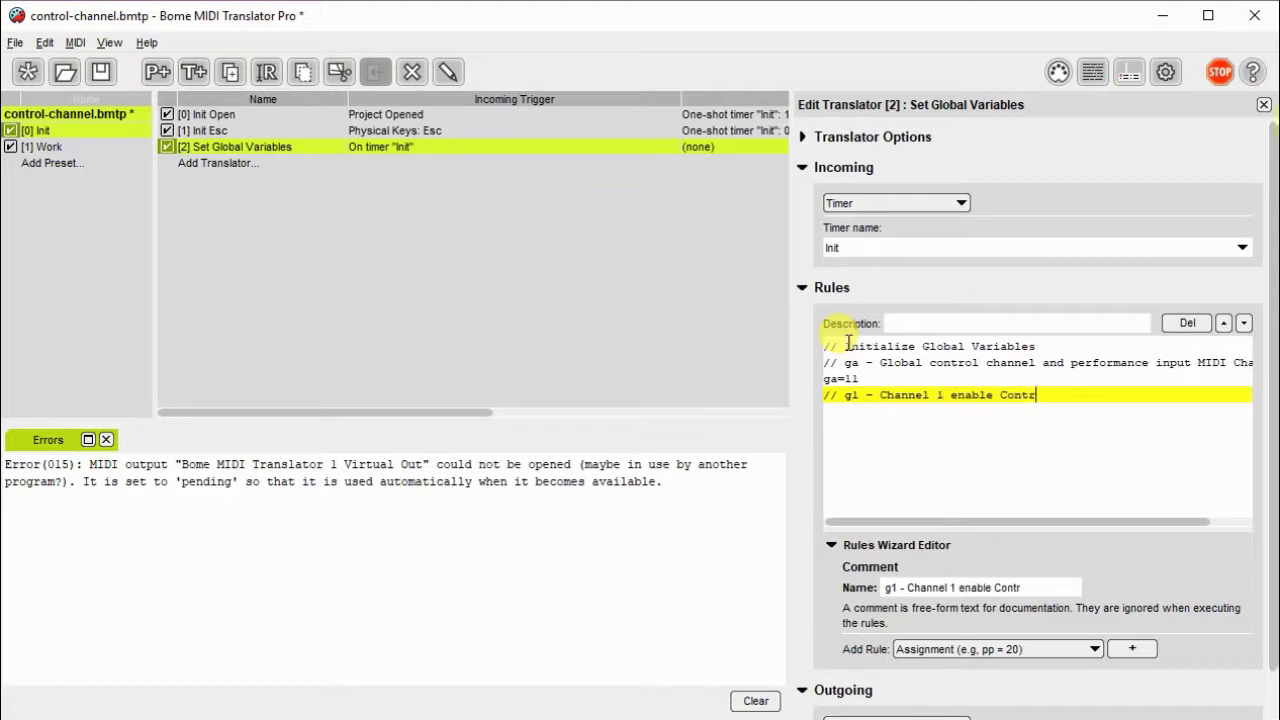
{"action": "type", "text": "oller CC1 any no"}
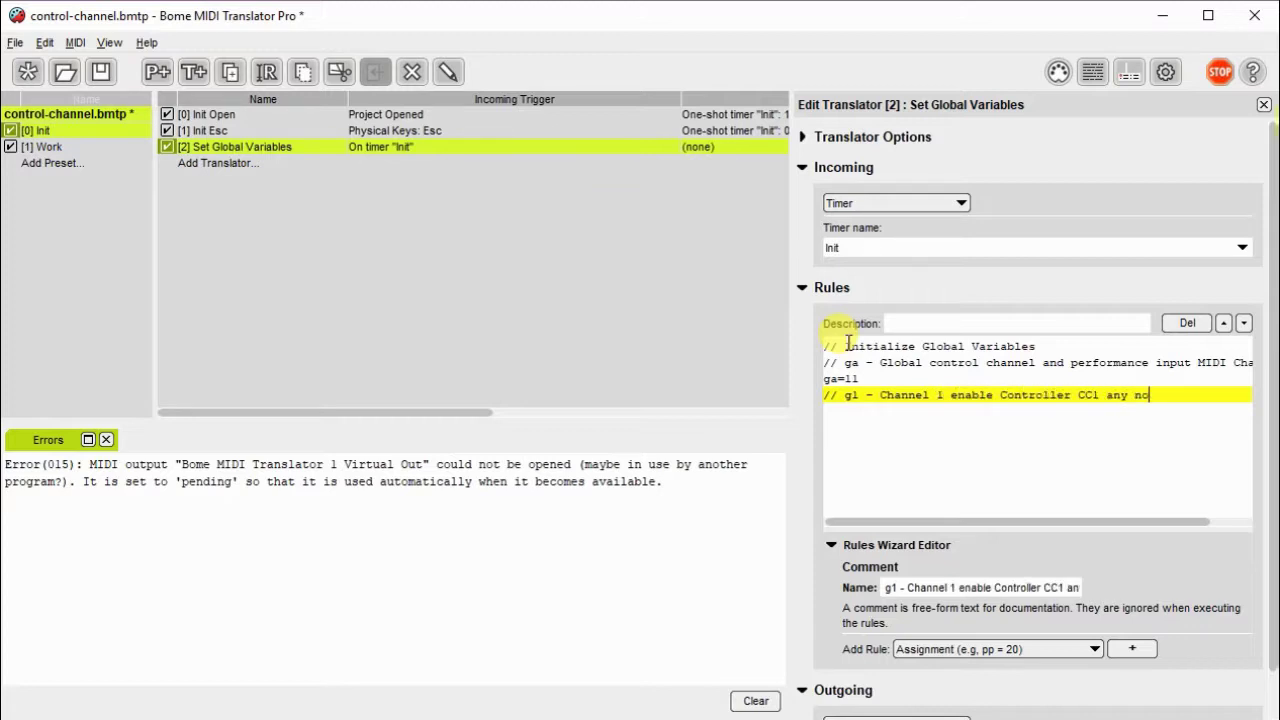
{"action": "type", "text": "n-zero value"}
{"action": "key", "text": "Return"}
{"action": "type", "text": "g1"}
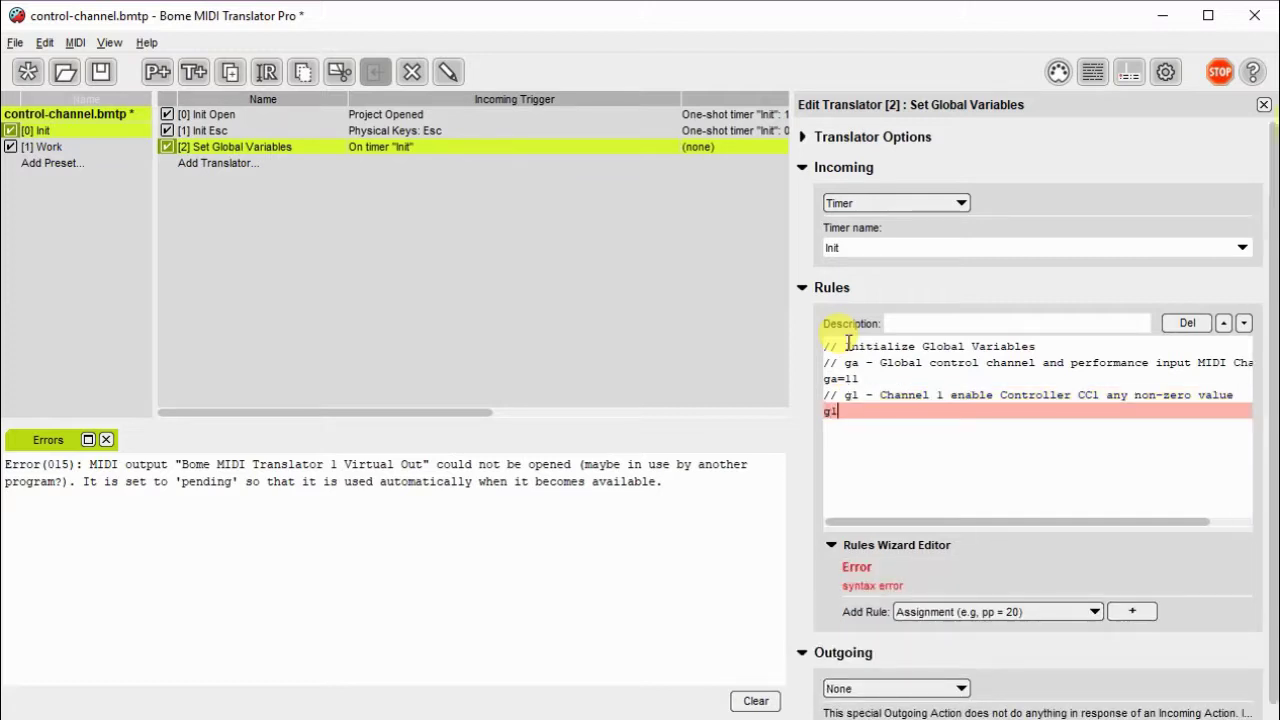
{"action": "type", "text": "=1"}
{"action": "key", "text": "Return"}
{"action": "type", "text": "// g2 - Chan"}
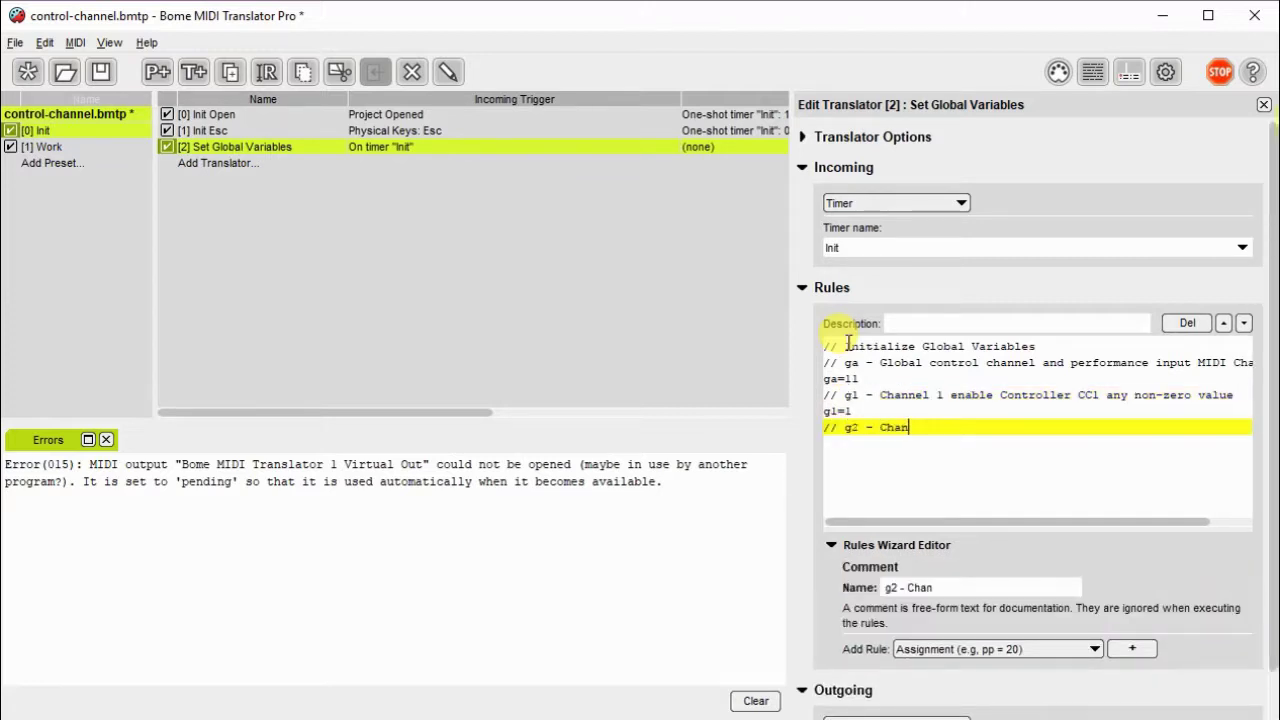
{"action": "type", "text": "nel 2 enable Con"}
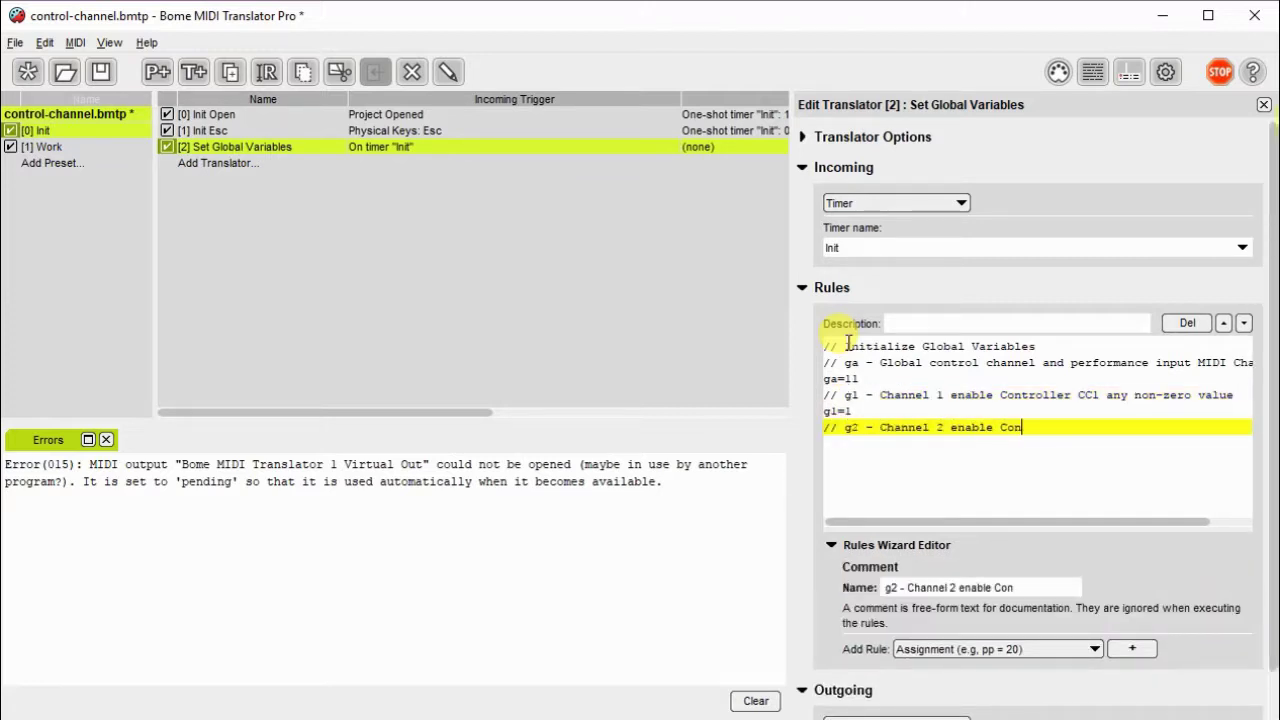
{"action": "type", "text": "troller CC2"}
{"action": "key", "text": "Return"}
{"action": "type", "text": "g2="}
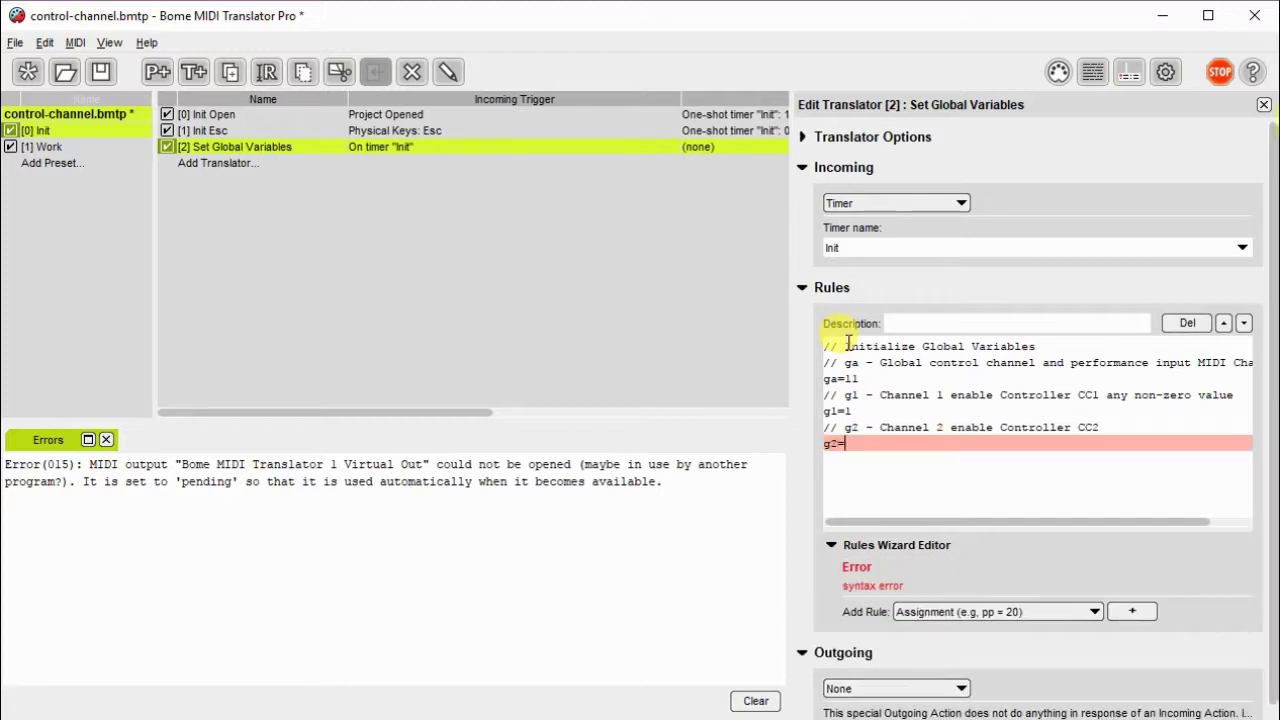
{"action": "type", "text": "1"}
{"action": "key", "text": "Return"}
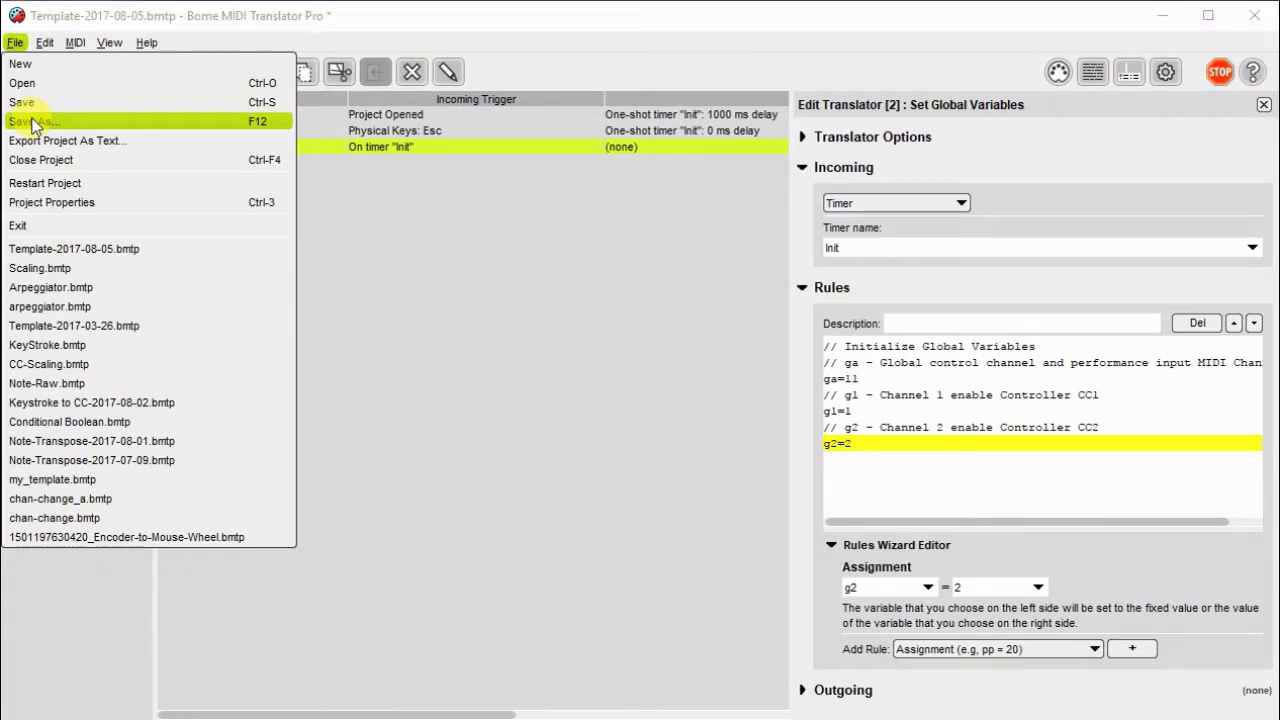
Save the project as control-channel.bmtp
{"action": "left_click", "coordinate": [33, 122]}
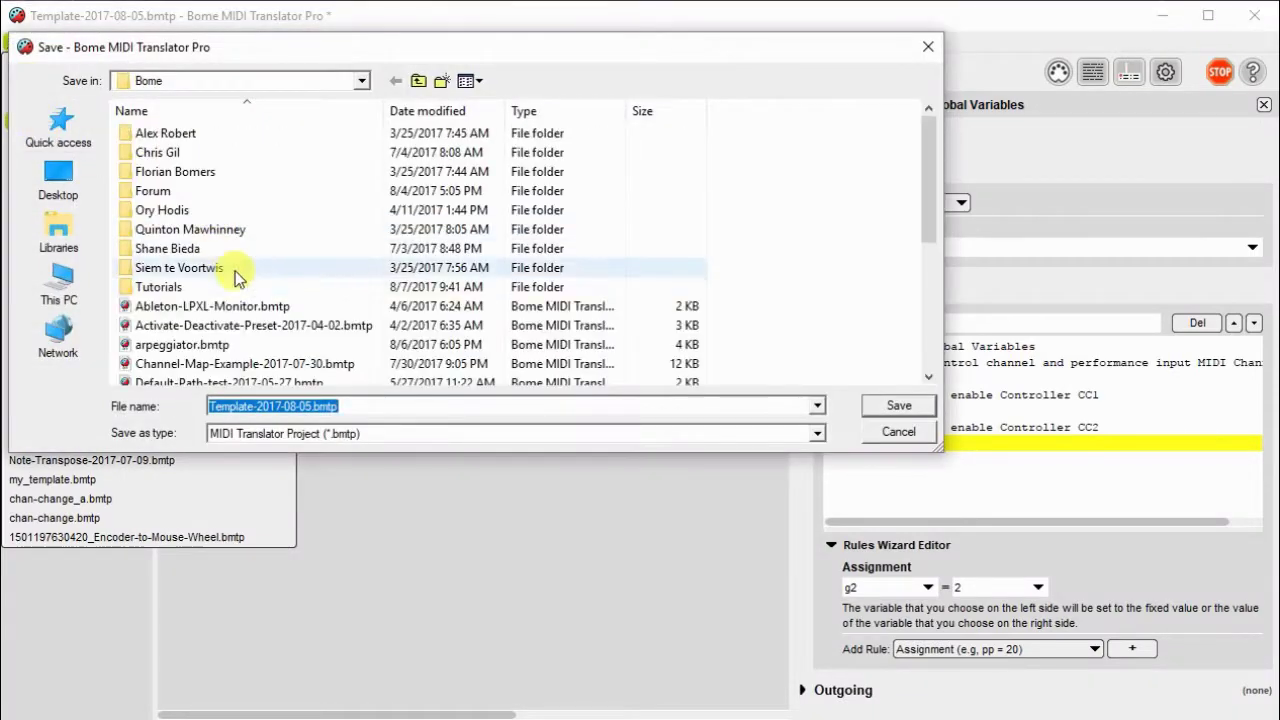
{"action": "type", "text": "contr"}
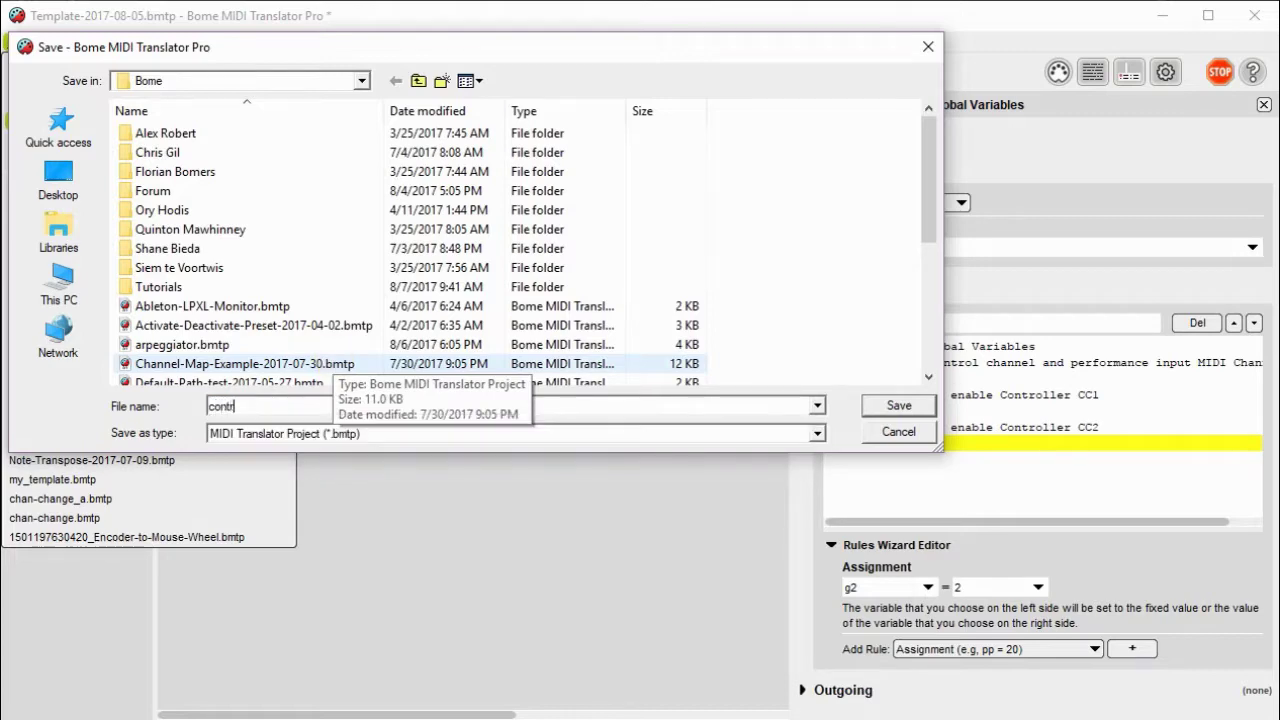
{"action": "type", "text": "ol-channel"}
{"action": "key", "text": "Return"}
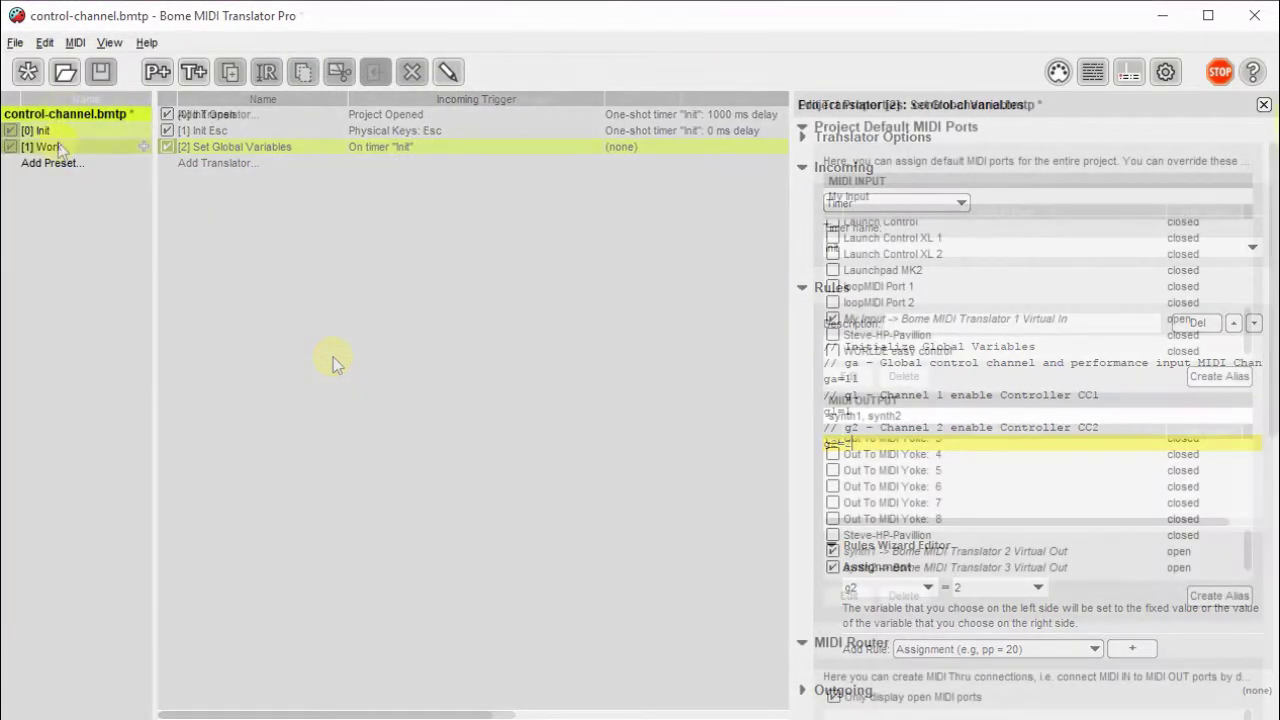
Rename the Work preset to Control
{"action": "double_click", "coordinate": [50, 146]}
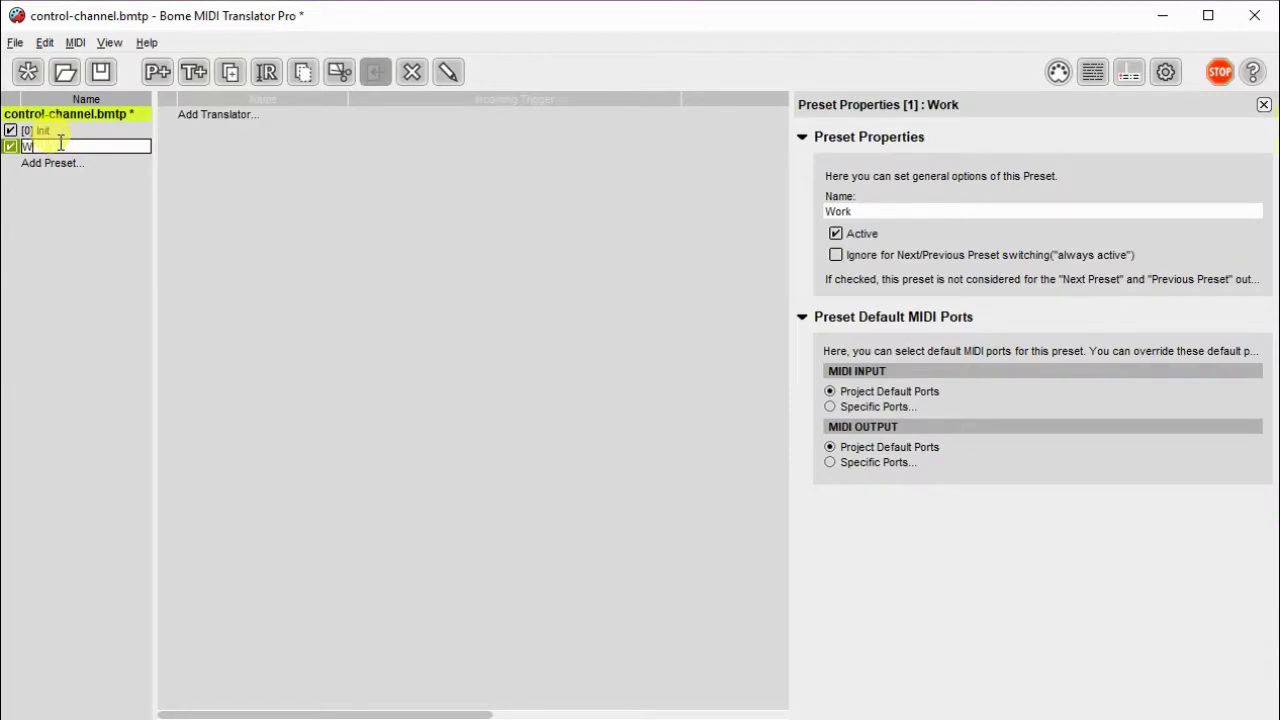
{"action": "type", "text": "control"}
{"action": "left_click", "coordinate": [249, 119]}
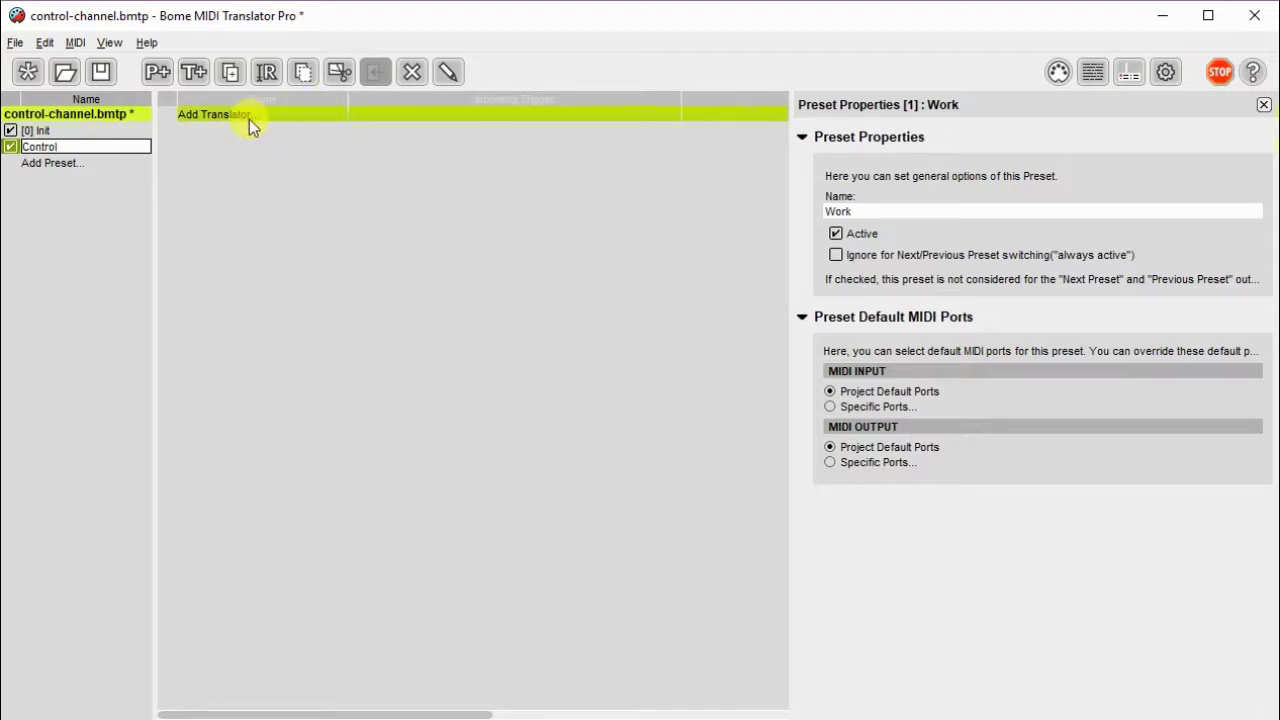
Name the new translator Control Channel 1
{"action": "double_click", "coordinate": [236, 114]}
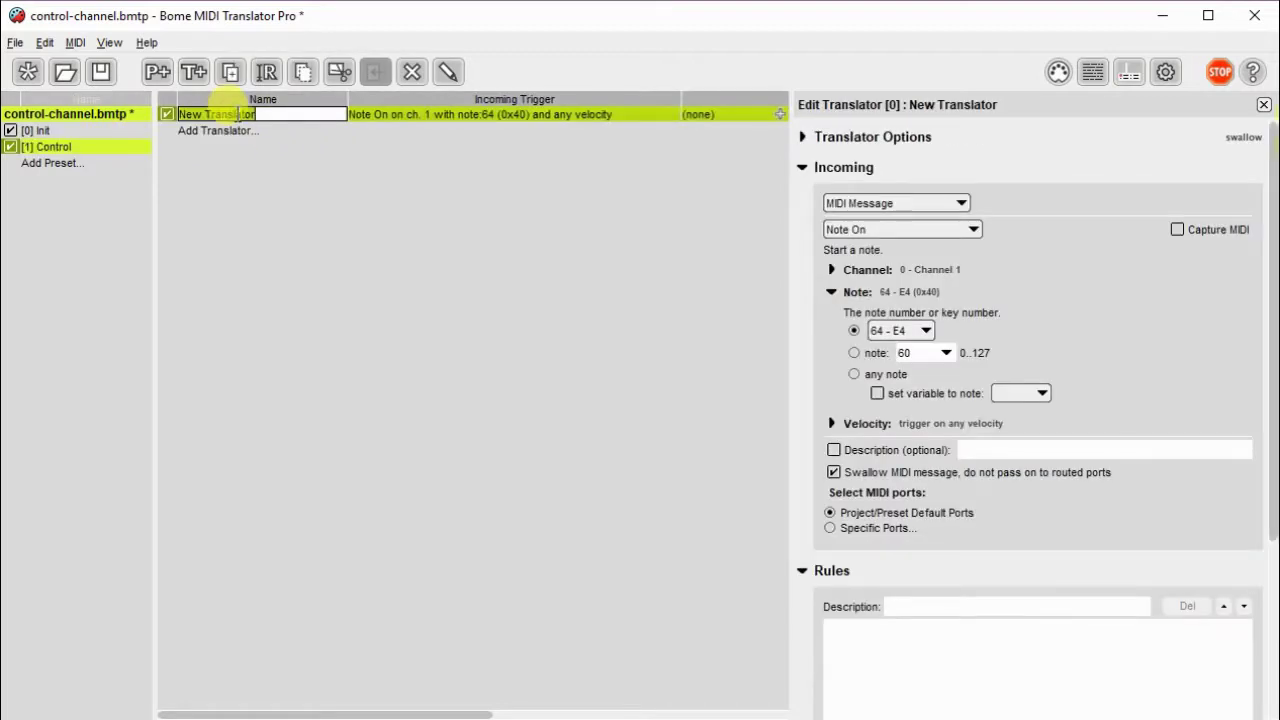
{"action": "type", "text": "co"}
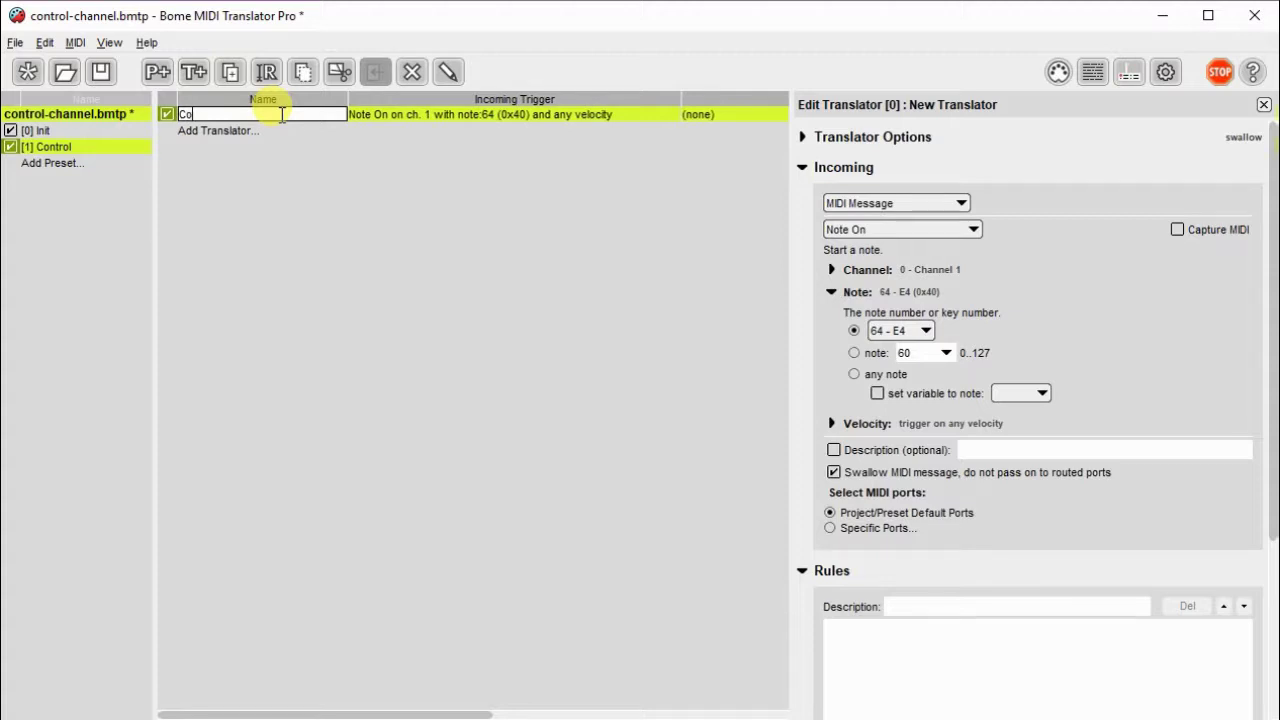
{"action": "type", "text": "ntrol Chann"}
{"action": "key", "text": "BackSpace"}
{"action": "key", "text": "BackSpace"}
{"action": "key", "text": "BackSpace"}
{"action": "key", "text": "BackSpace"}
{"action": "type", "text": "hannel 1"}
{"action": "left_click", "coordinate": [487, 120]}
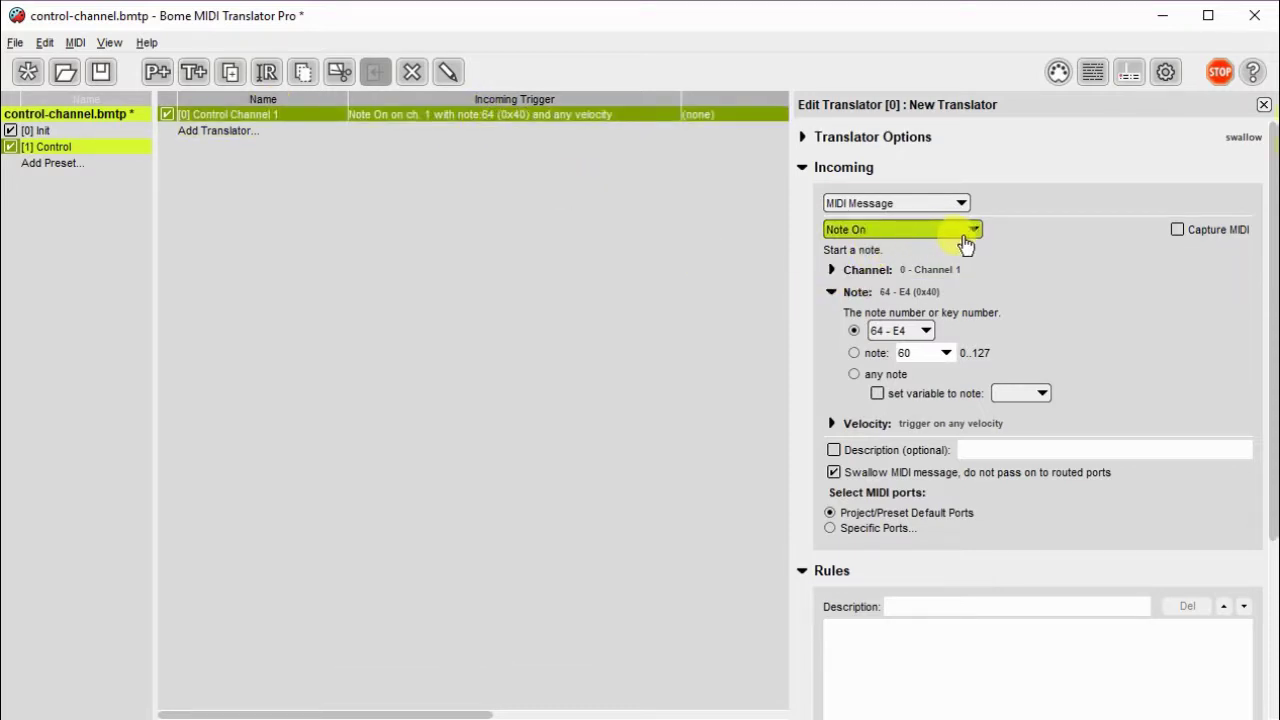
Set the incoming trigger to Control Change CC#1 on channel variable ga
{"action": "left_click", "coordinate": [965, 230]}
{"action": "left_click", "coordinate": [960, 308]}
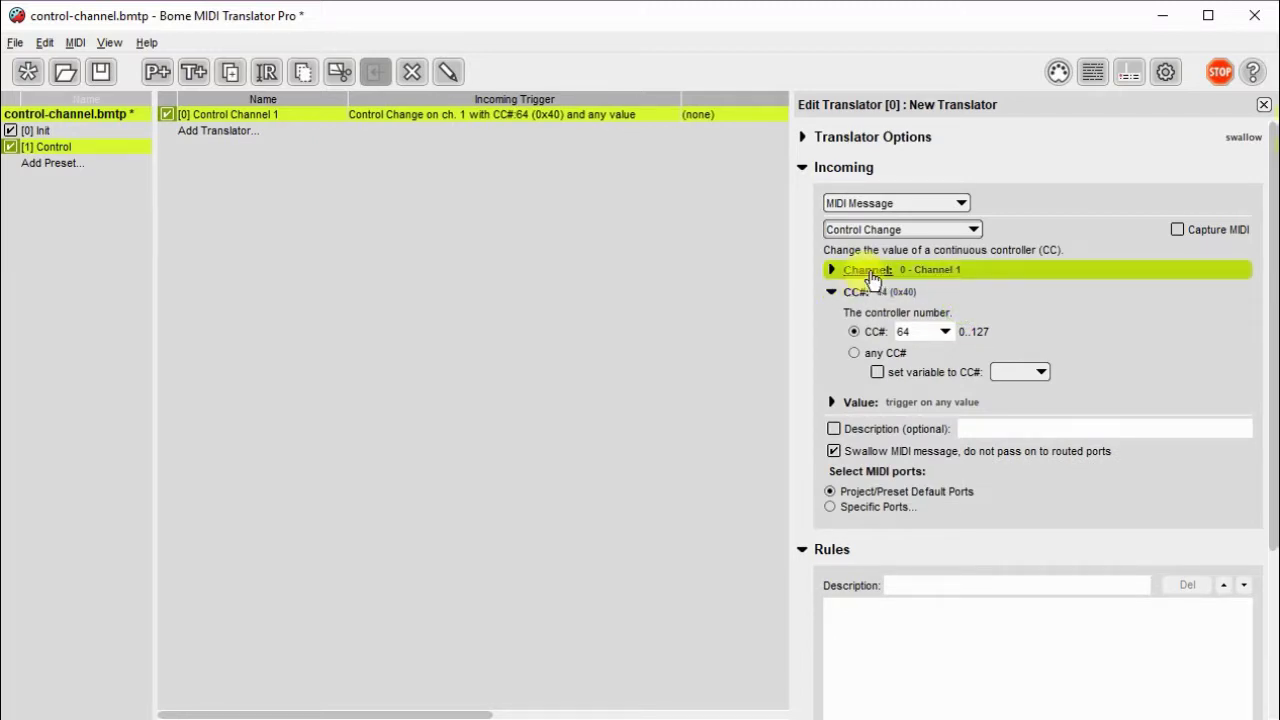
{"action": "left_click", "coordinate": [866, 273]}
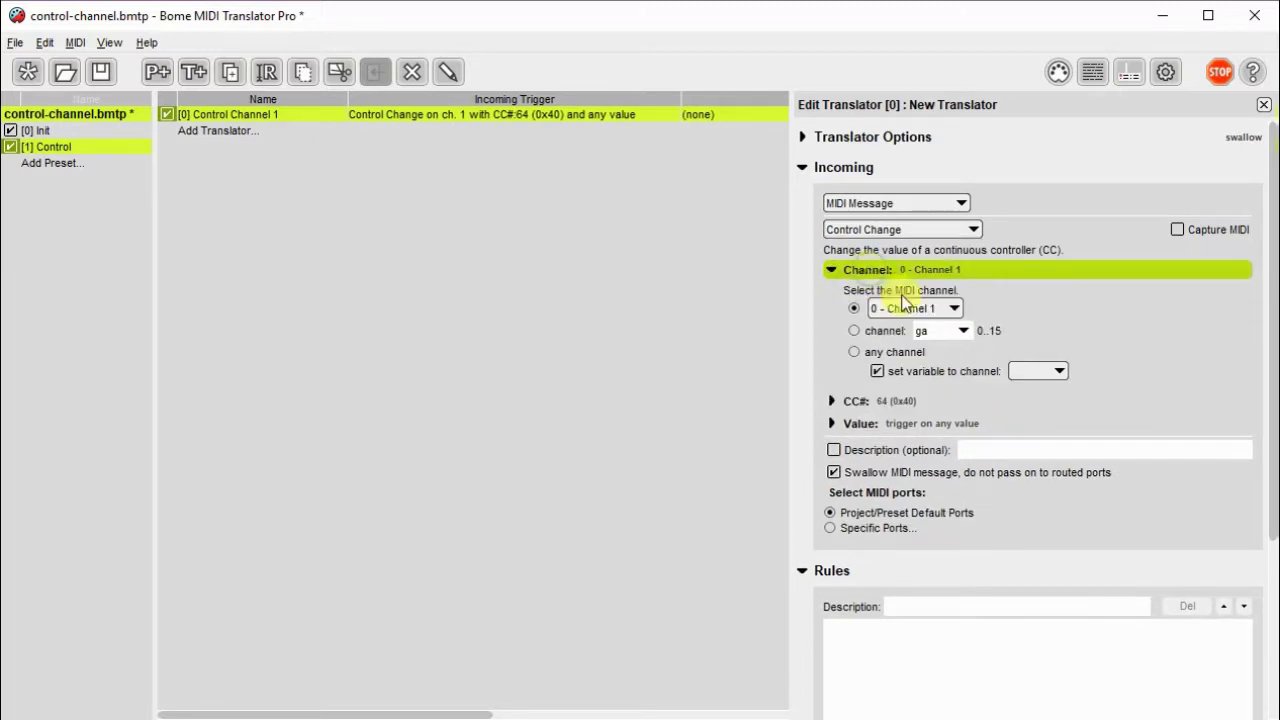
{"action": "left_click", "coordinate": [854, 331]}
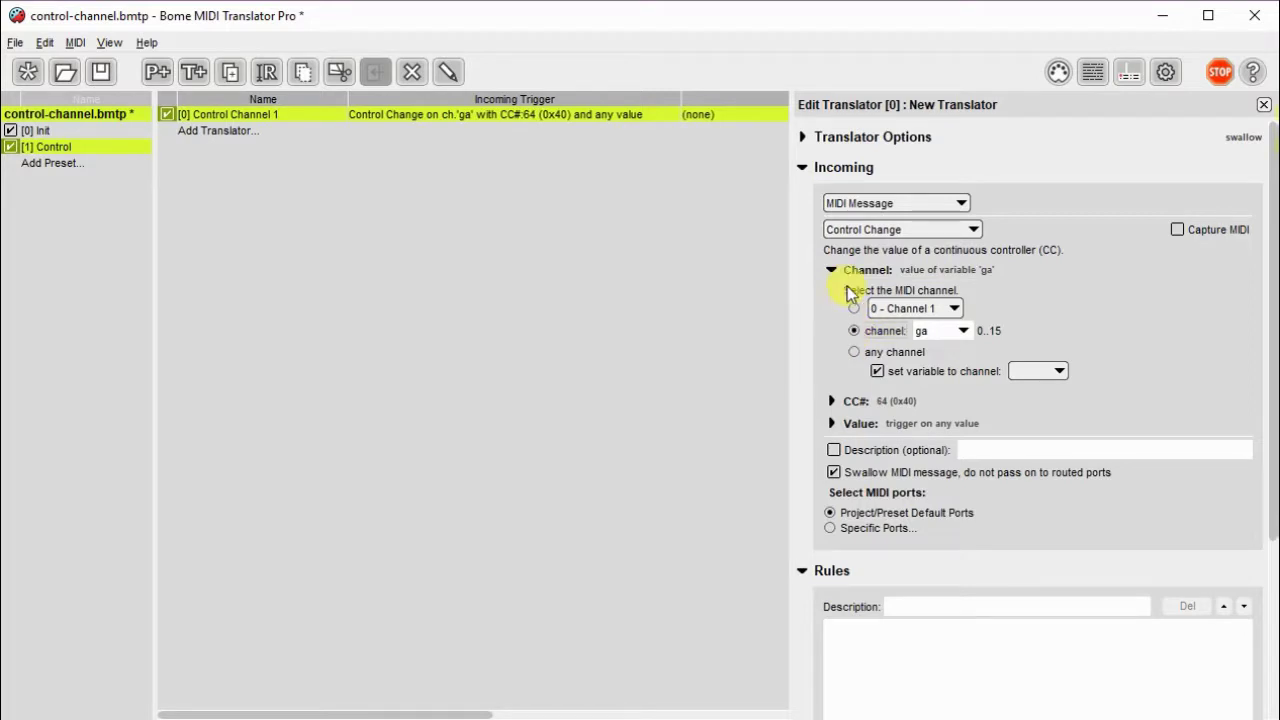
{"action": "left_click", "coordinate": [852, 402]}
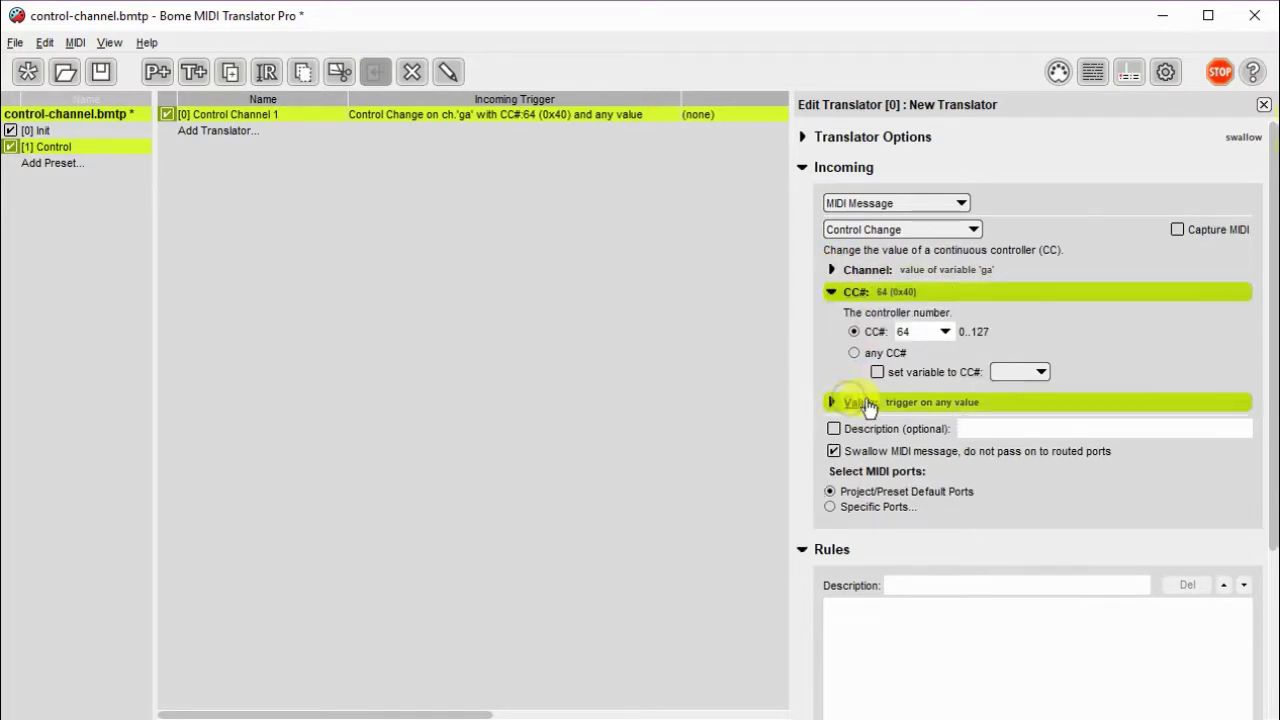
{"action": "left_click", "coordinate": [910, 332]}
{"action": "type", "text": "1"}
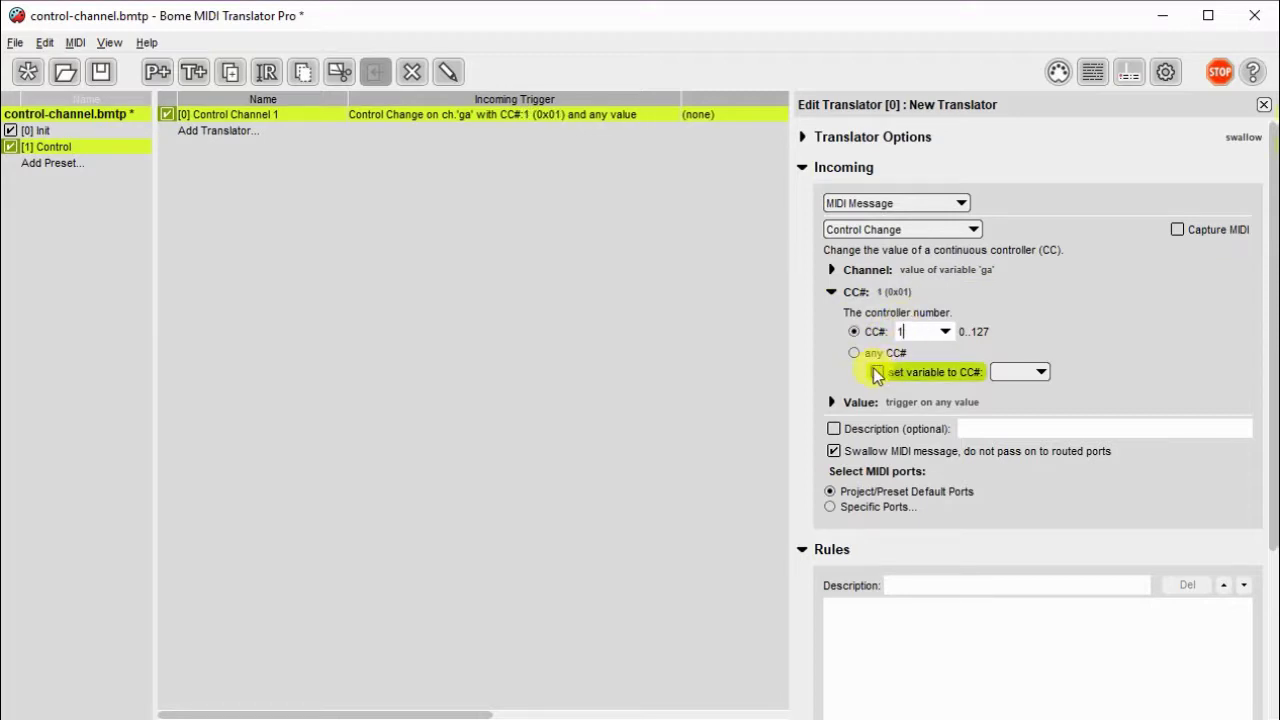
Store the controller value in pp and add the rule g1=pp
{"action": "left_click", "coordinate": [848, 404]}
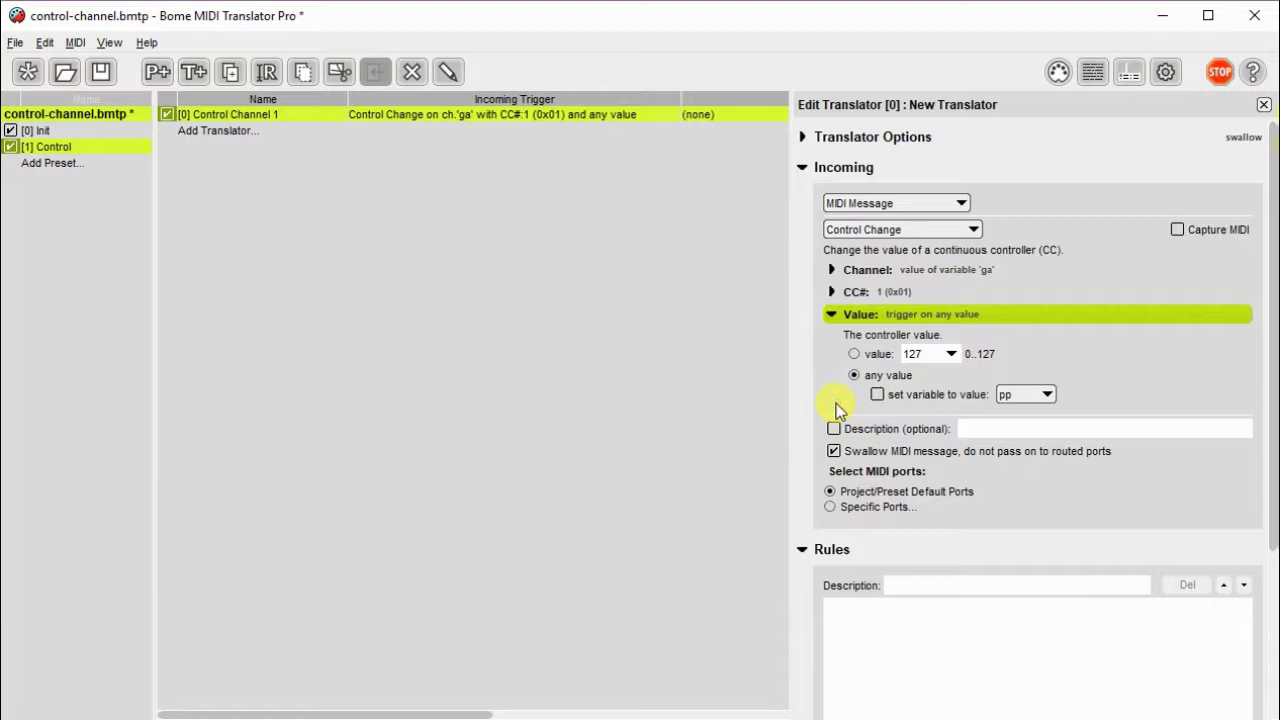
{"action": "left_click", "coordinate": [878, 396]}
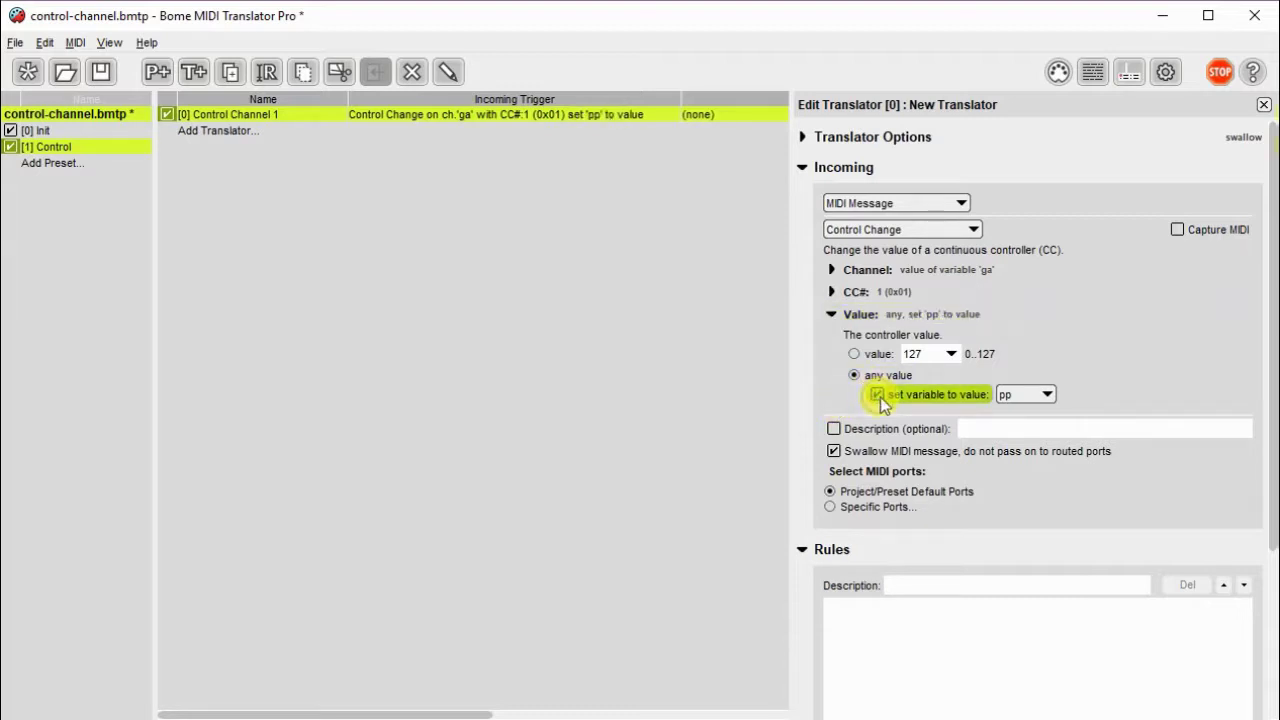
{"action": "left_click", "coordinate": [868, 604]}
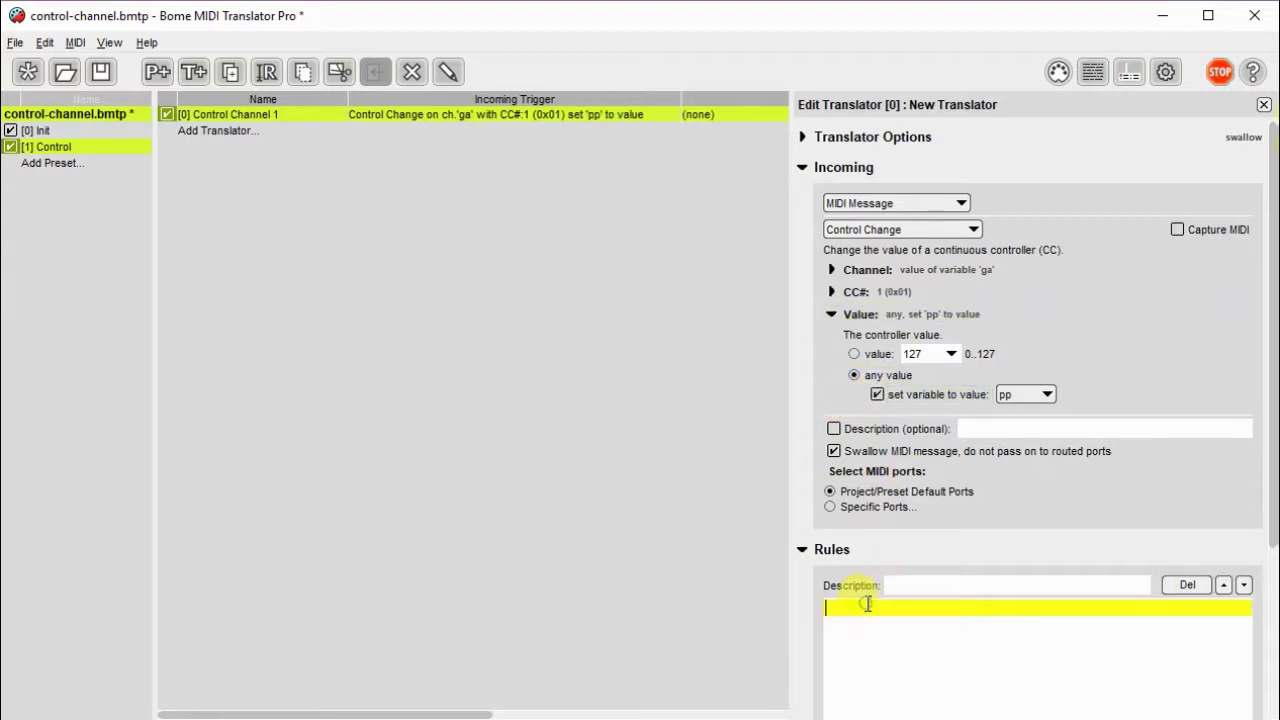
{"action": "type", "text": "gl"}
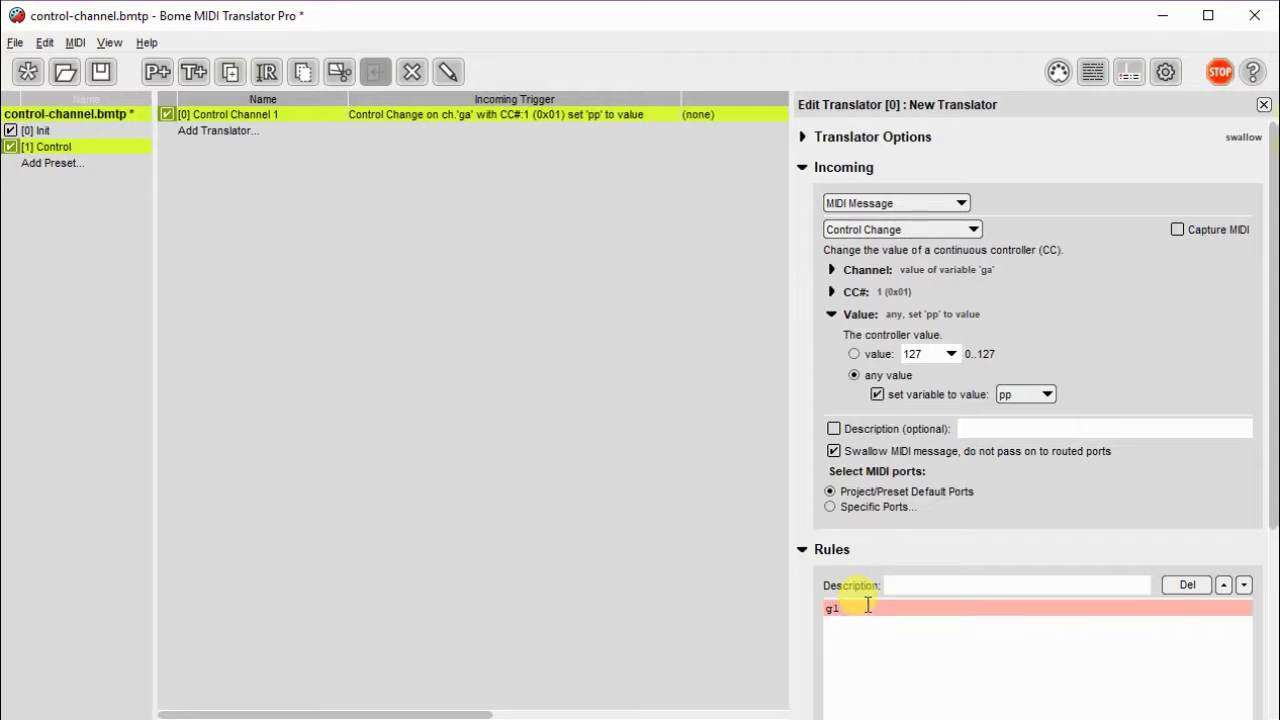
{"action": "type", "text": "=pp"}
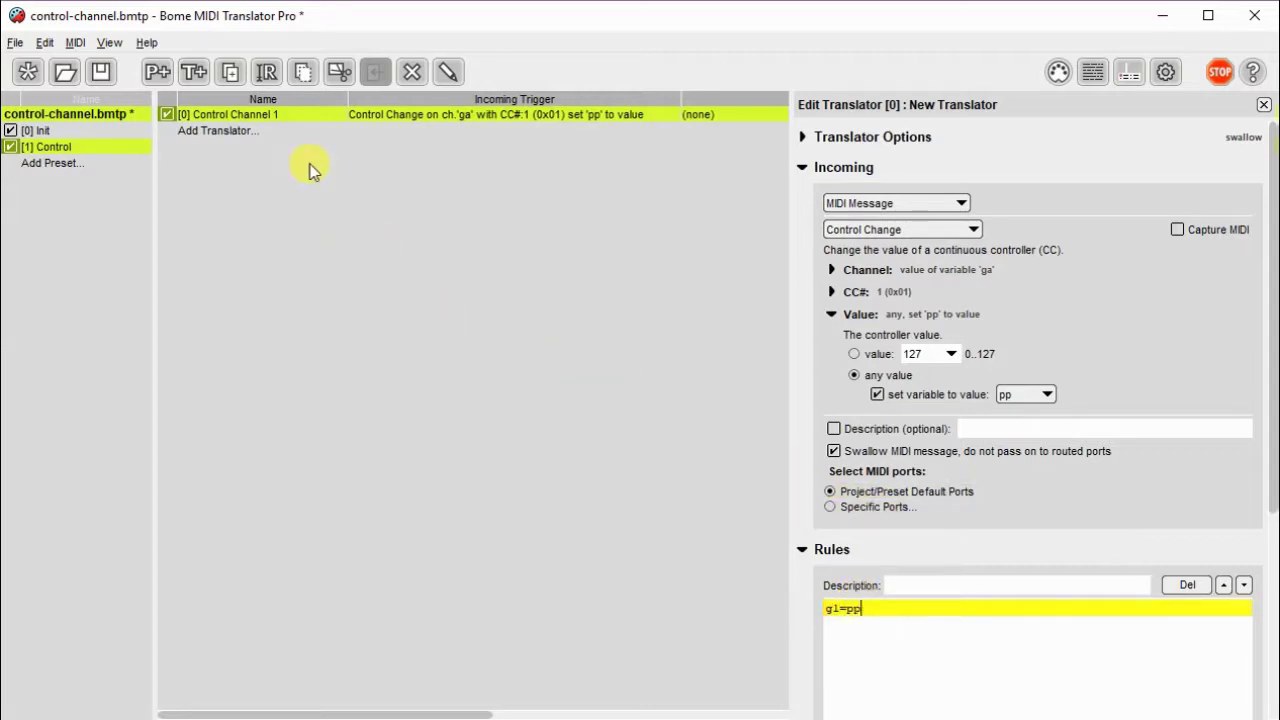
{"action": "left_click", "coordinate": [303, 117]}
Duplicate Control Channel 1 and name the copy Control Channel 2
{"action": "right_click", "coordinate": [298, 116]}
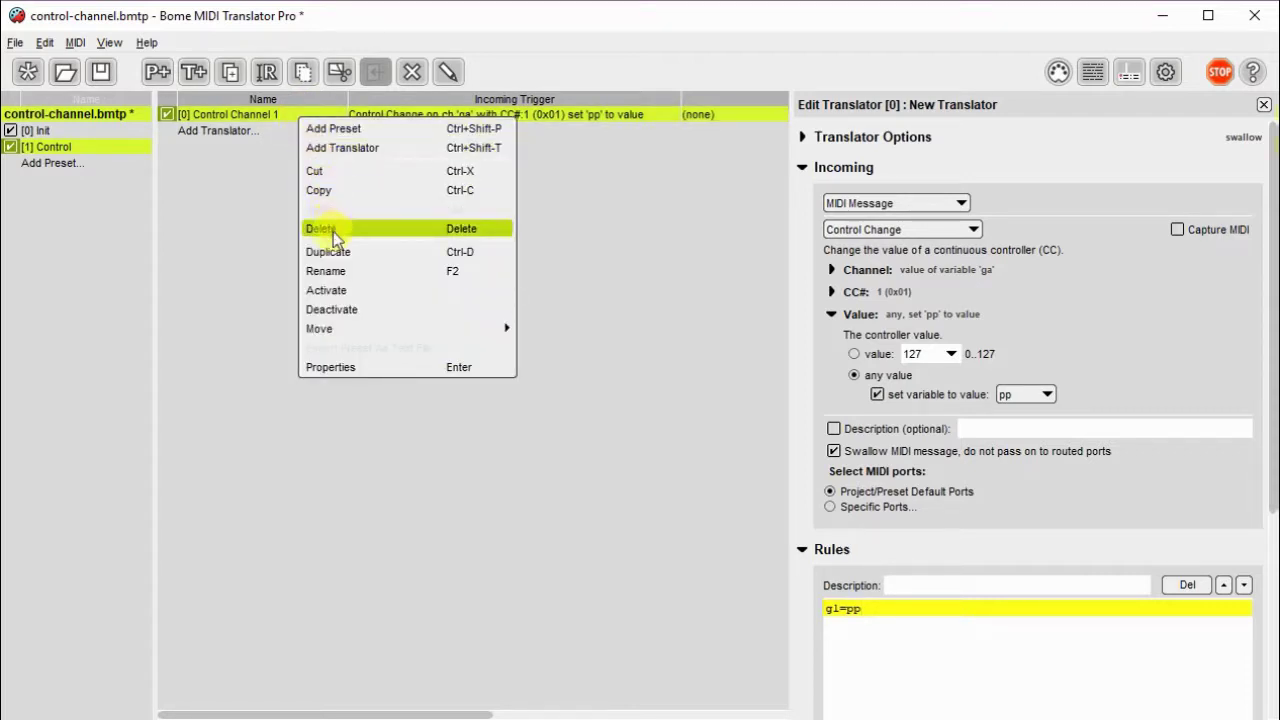
{"action": "left_click", "coordinate": [335, 252]}
{"action": "left_click", "coordinate": [289, 128]}
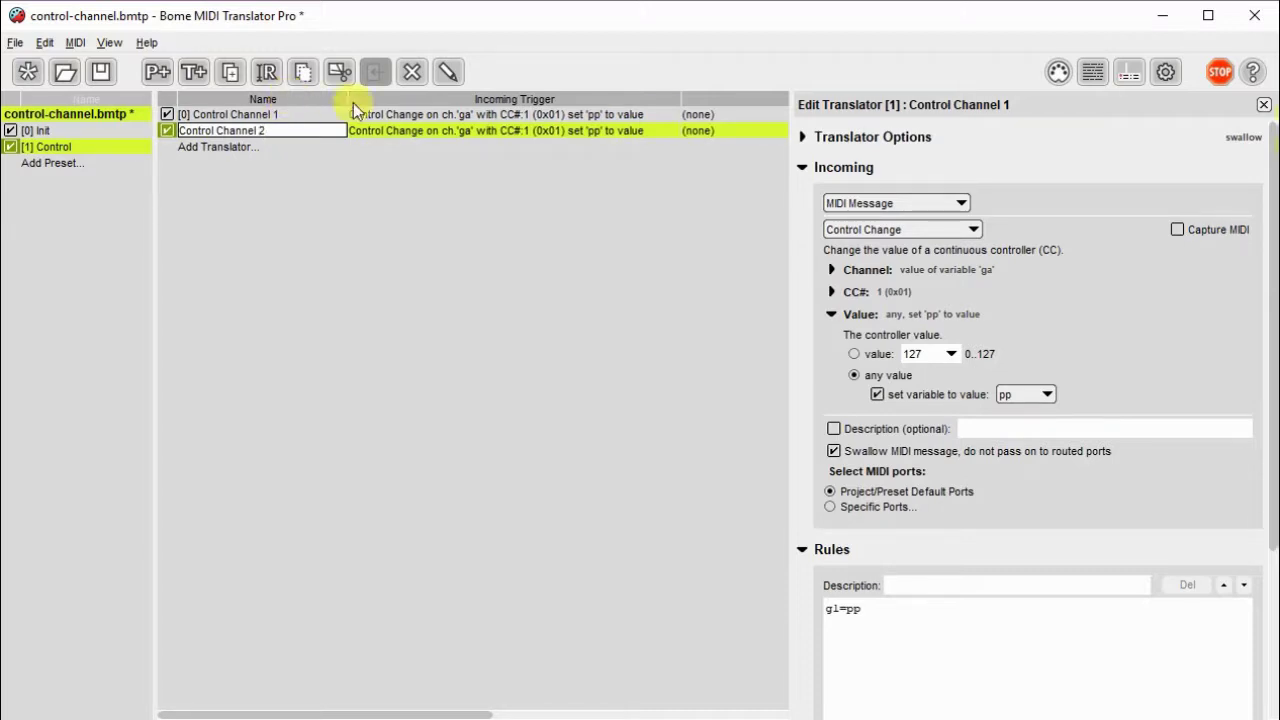
{"action": "left_click", "coordinate": [406, 136]}
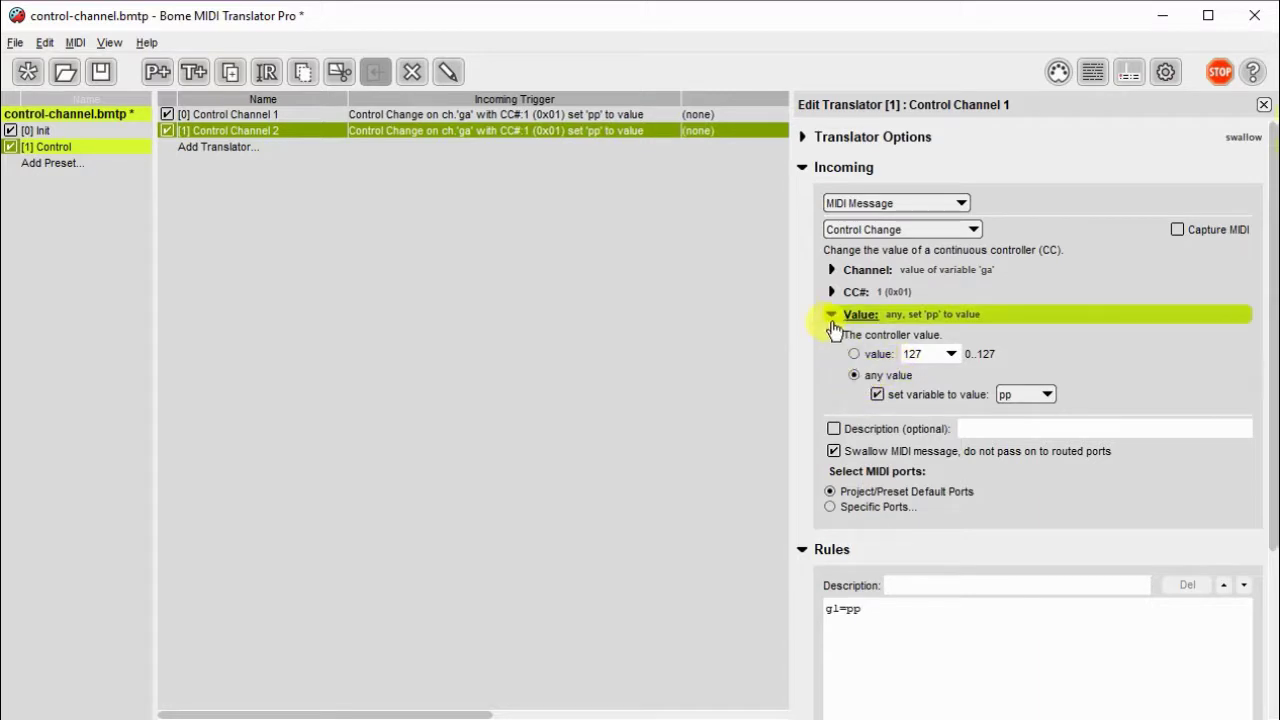
Change the copy's controller number to 2 and its rule to g2=pp
{"action": "left_click", "coordinate": [852, 292]}
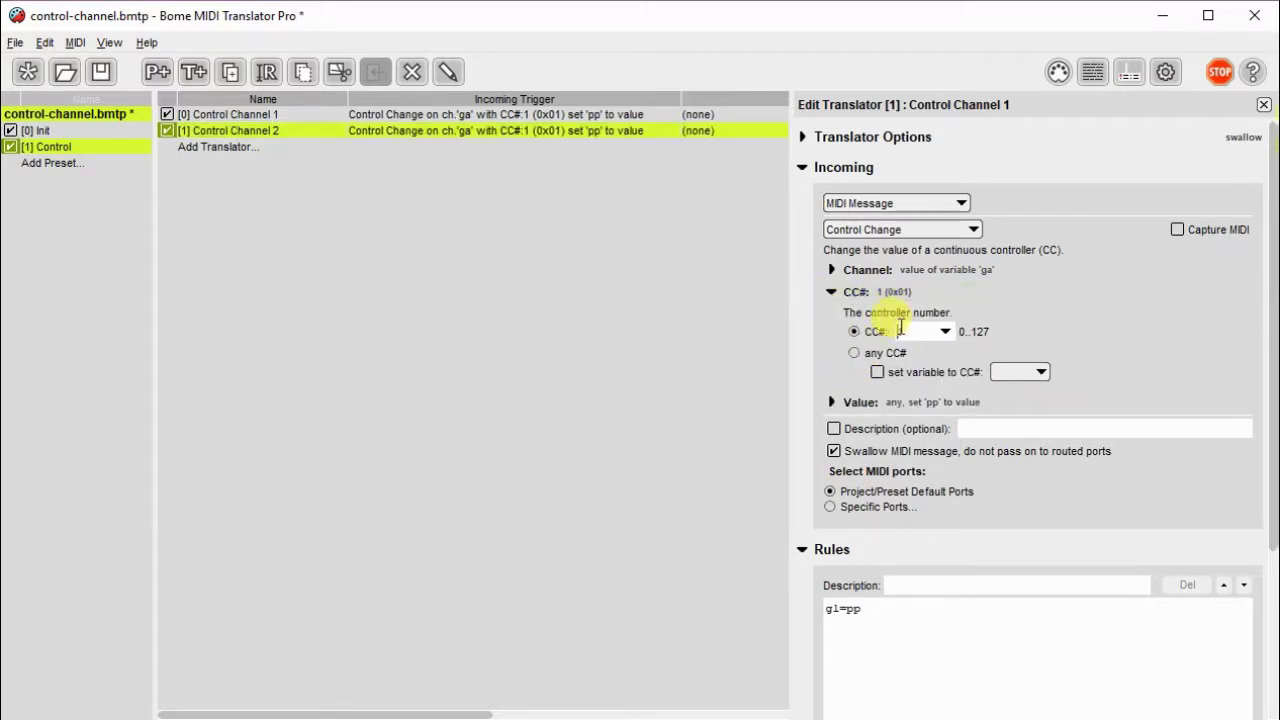
{"action": "double_click", "coordinate": [900, 331]}
{"action": "type", "text": "2"}
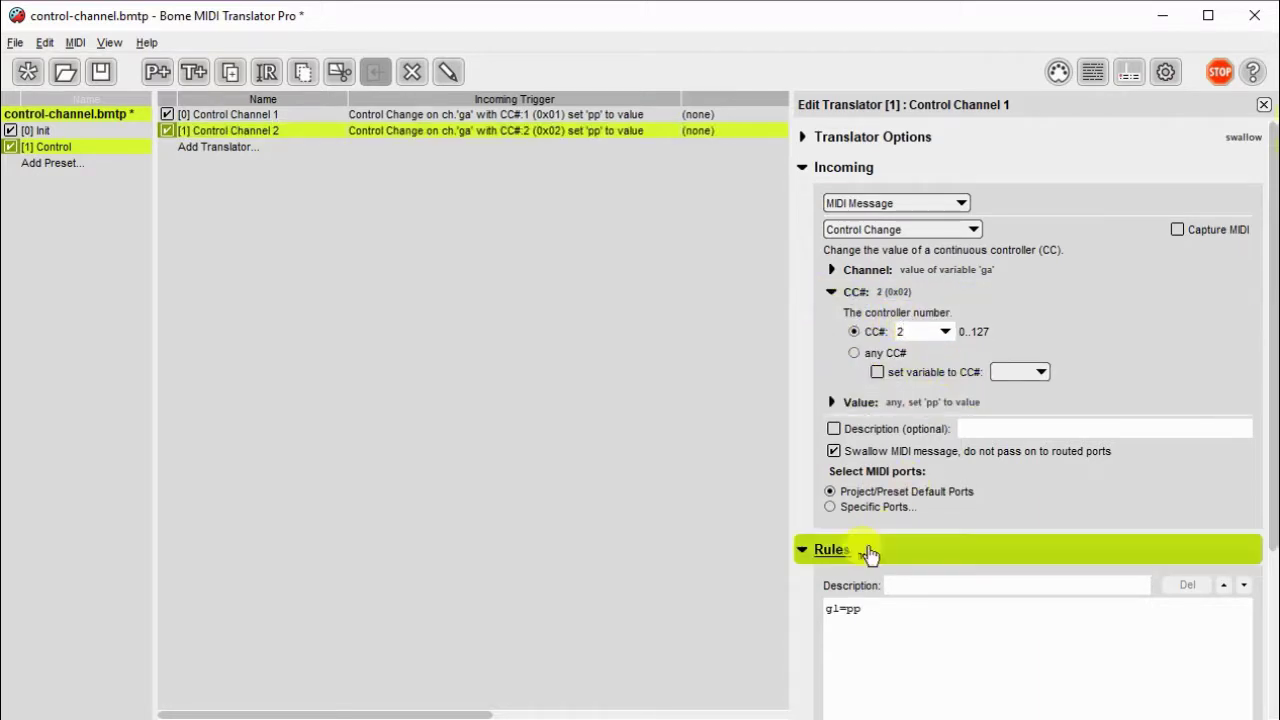
{"action": "left_click", "coordinate": [849, 609]}
{"action": "double_click", "coordinate": [835, 609]}
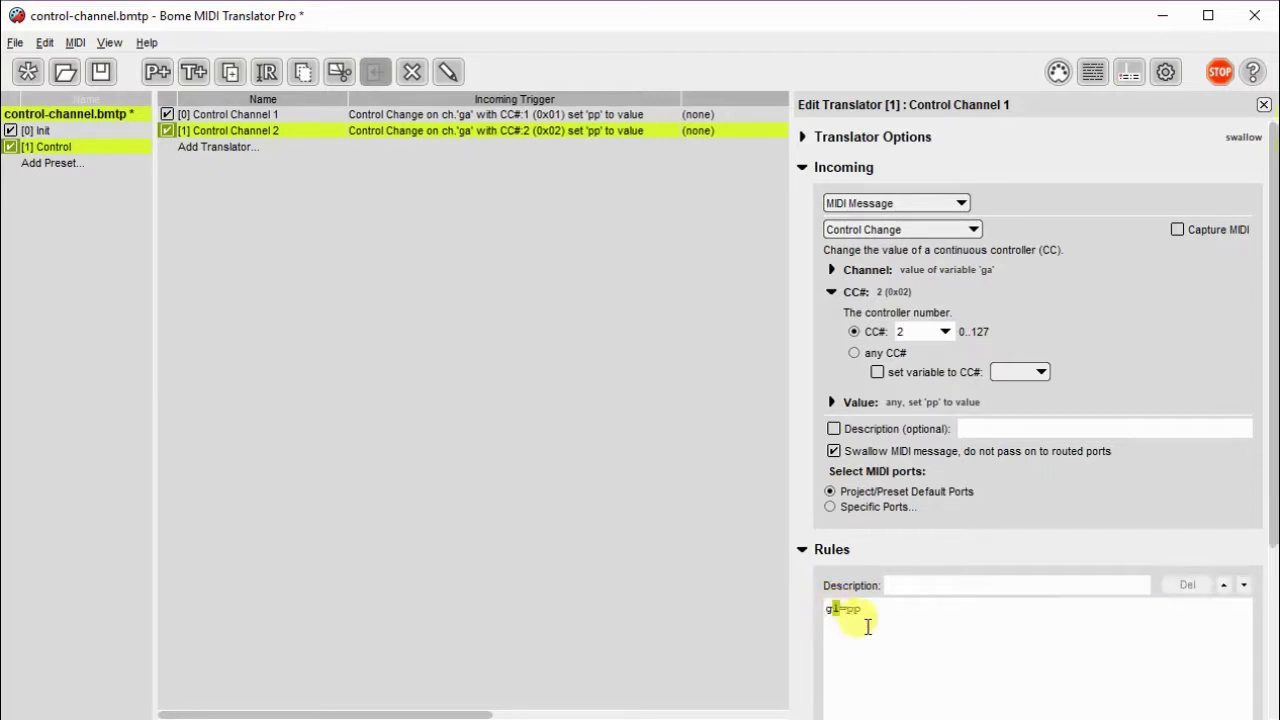
{"action": "type", "text": "2"}
{"action": "key", "text": "Return"}
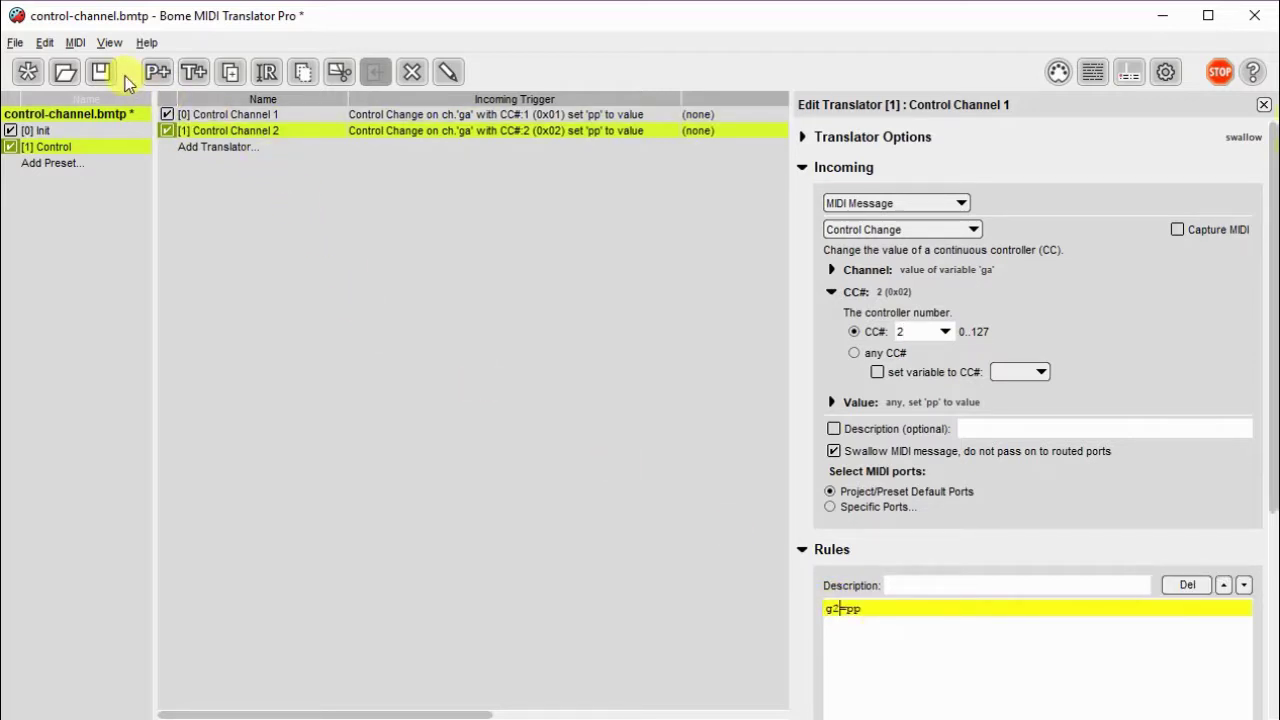
Save the project and add a new preset named Performance
{"action": "left_click", "coordinate": [100, 74]}
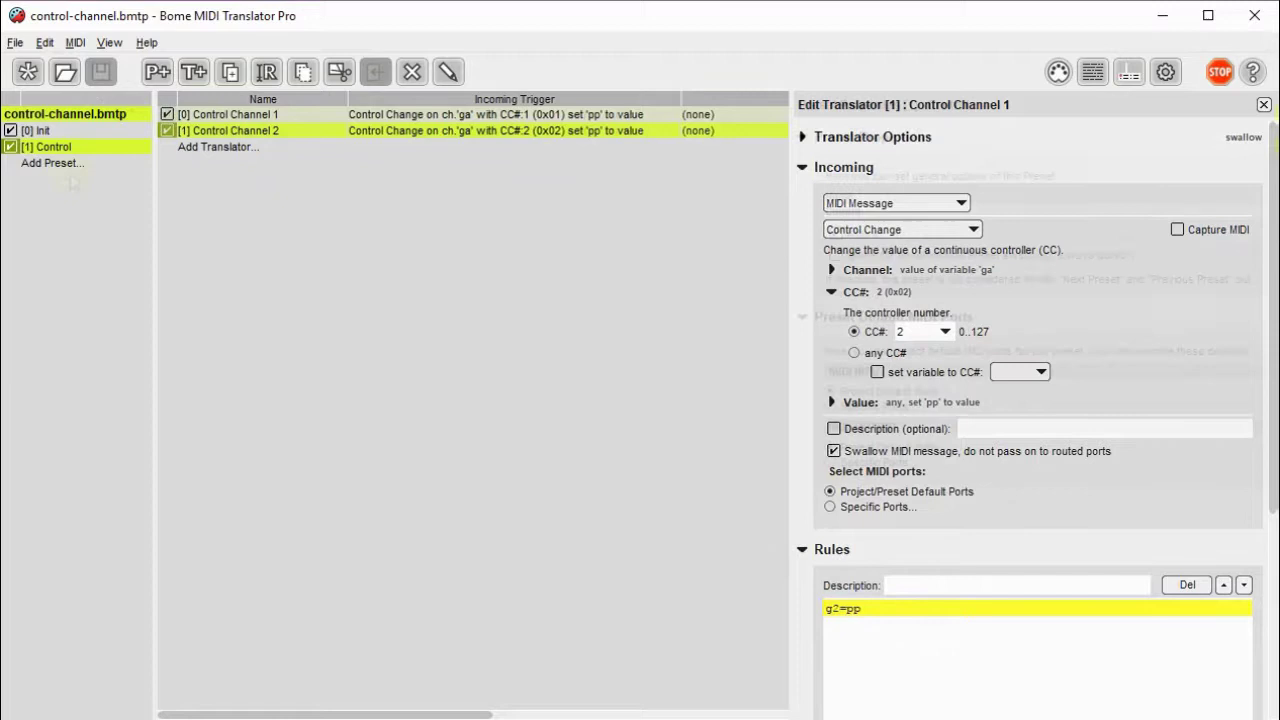
{"action": "double_click", "coordinate": [69, 167]}
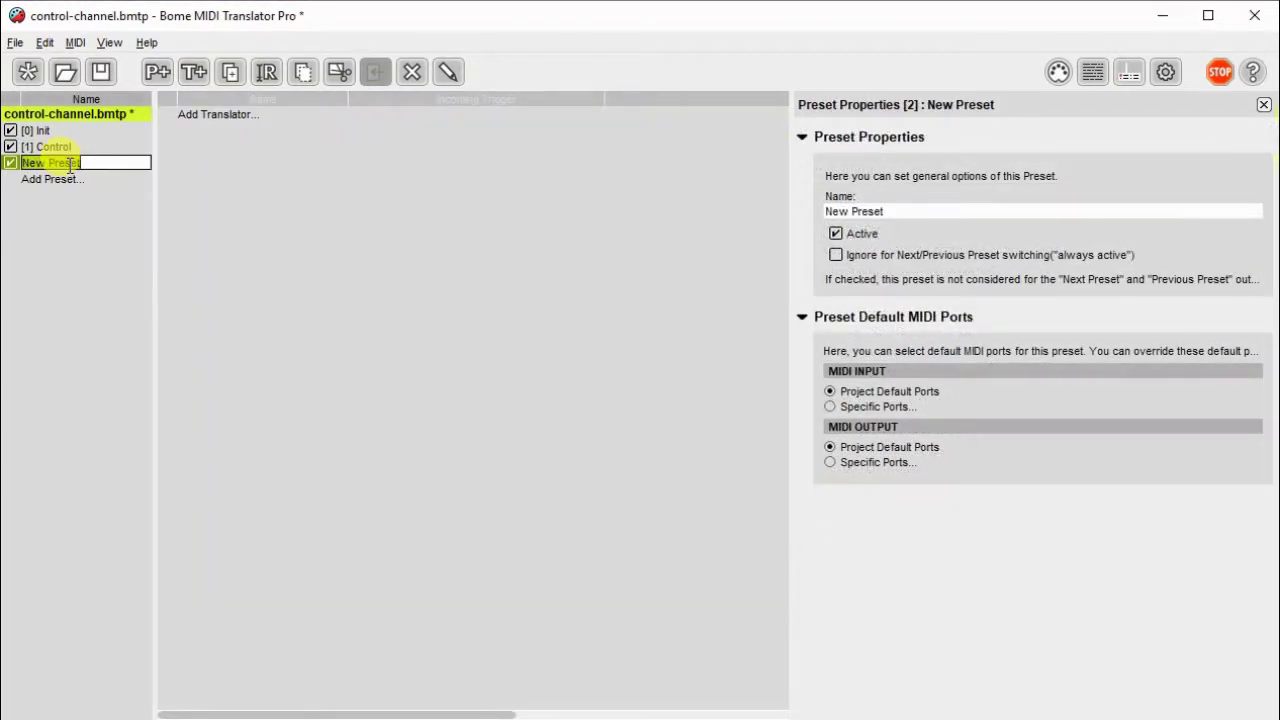
{"action": "type", "text": "C"}
{"action": "type", "text": "erformance"}
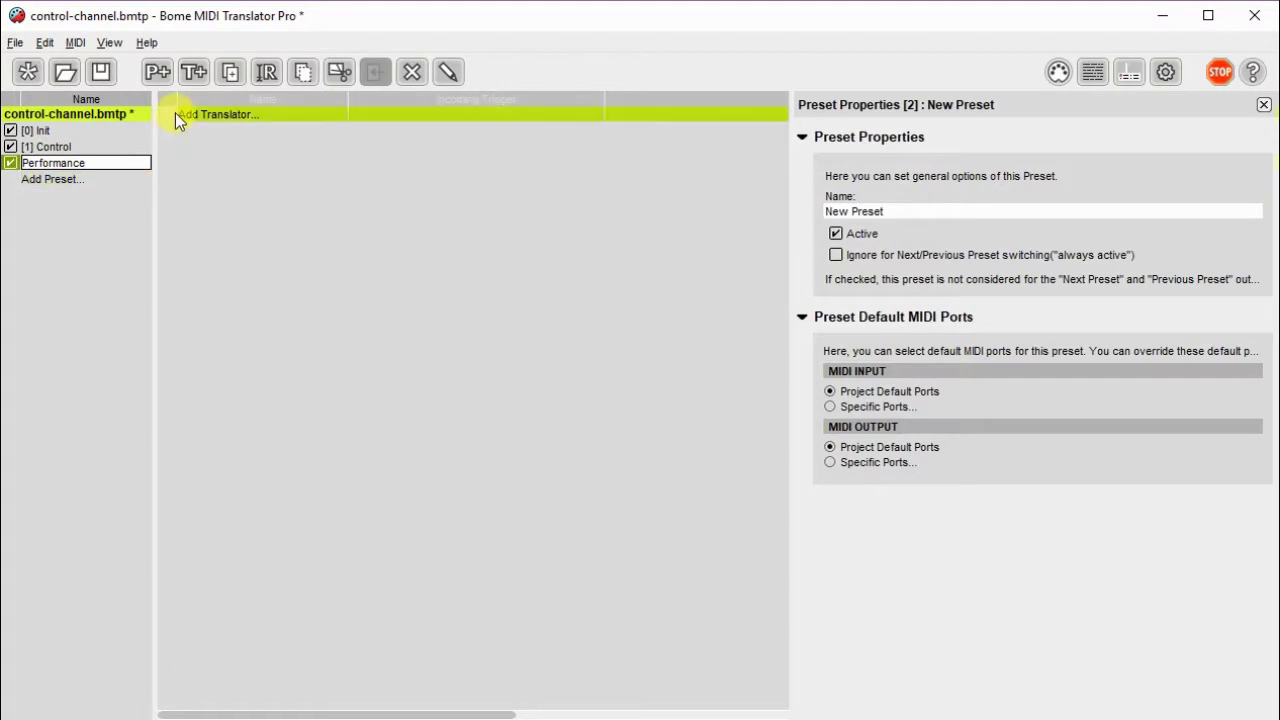
Add a Channel 1 Performance translator triggered by raw MIDI message pp qq rr
{"action": "double_click", "coordinate": [175, 113]}
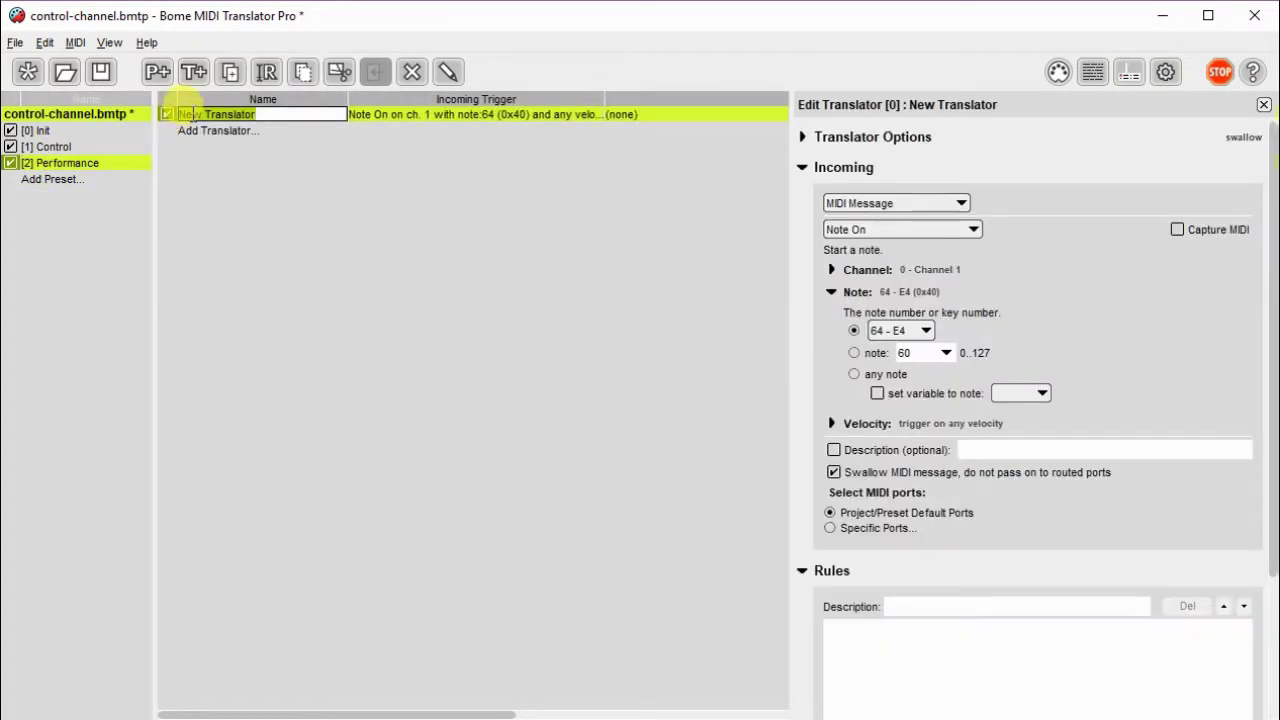
{"action": "type", "text": "Ch"}
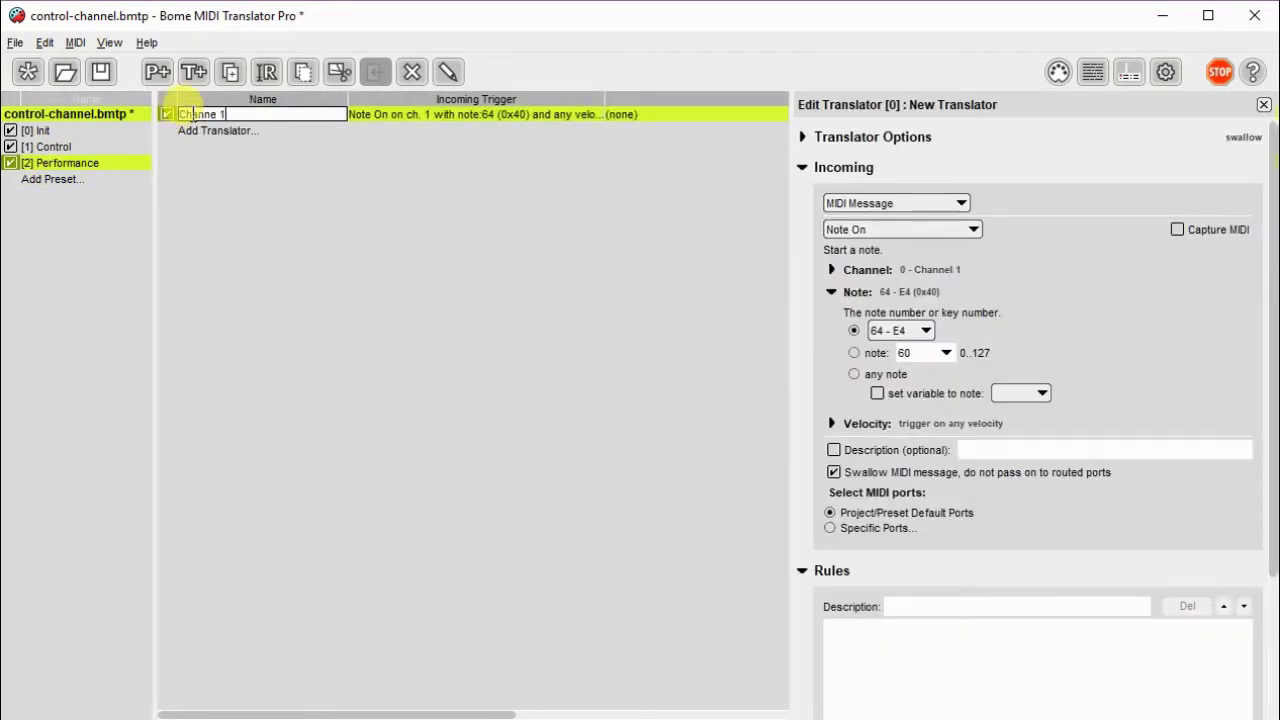
{"action": "type", "text": "annel 1 Performance"}
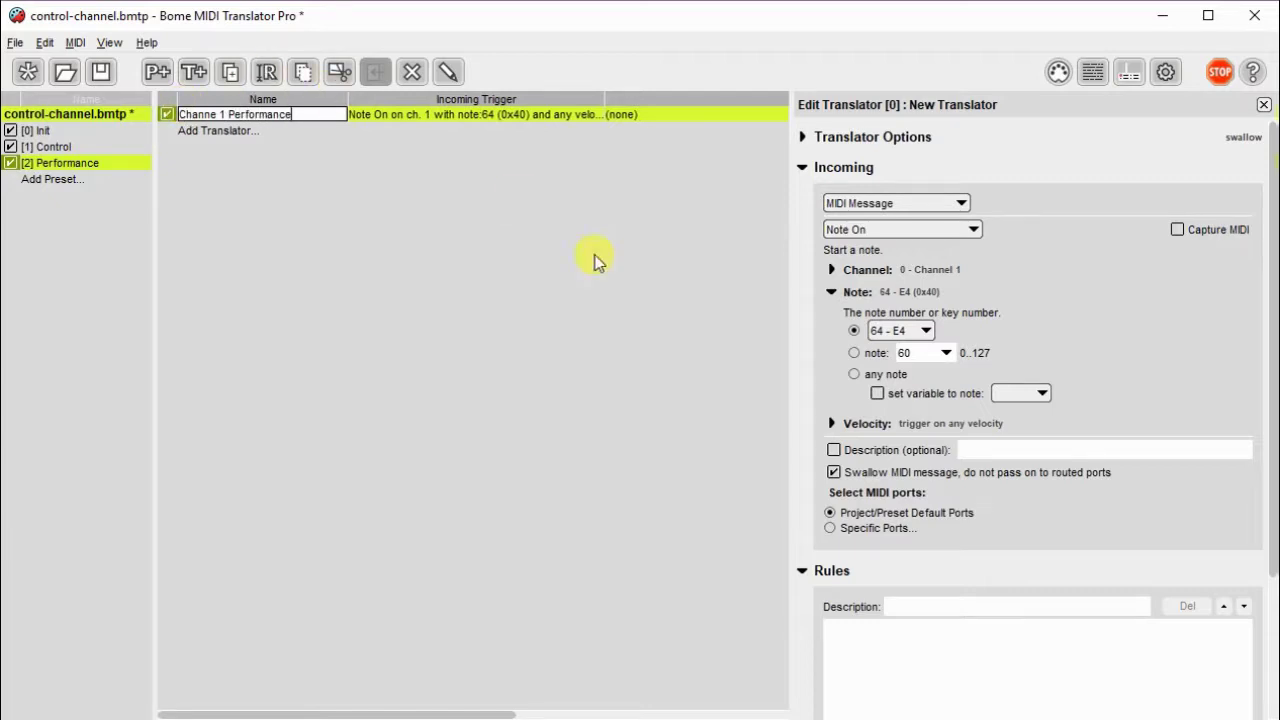
{"action": "left_click", "coordinate": [958, 233]}
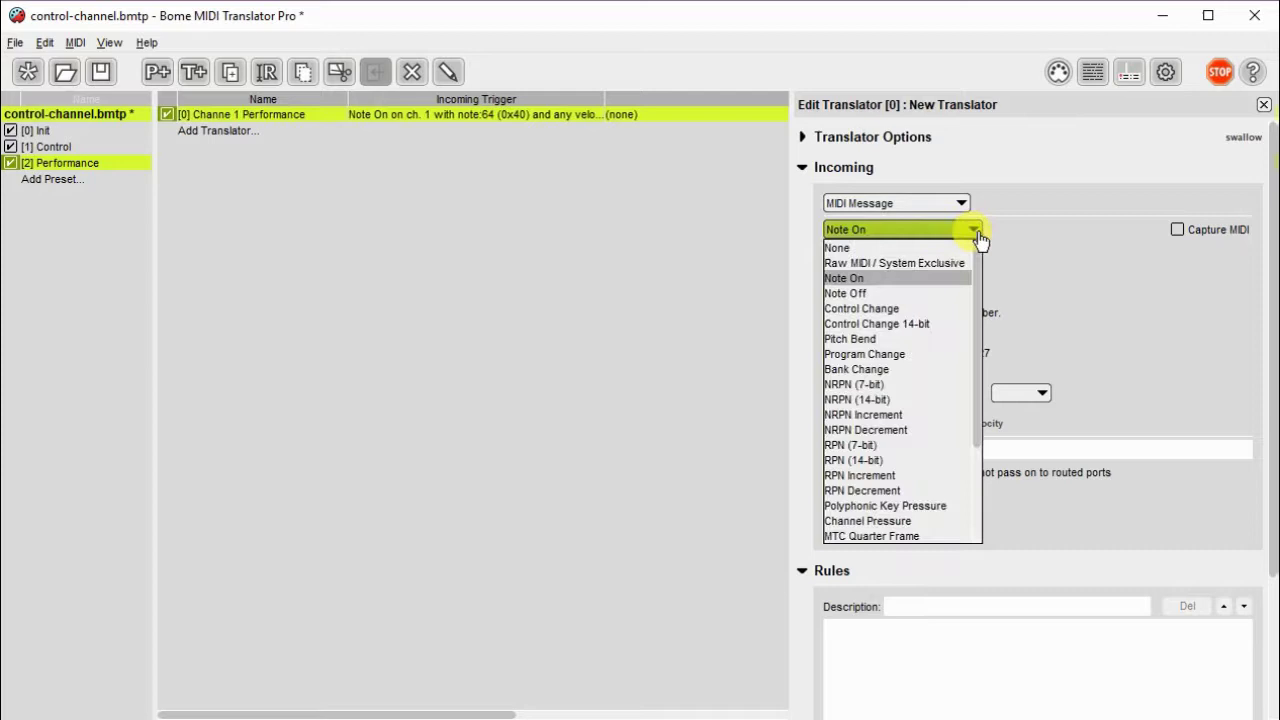
{"action": "left_click", "coordinate": [957, 262]}
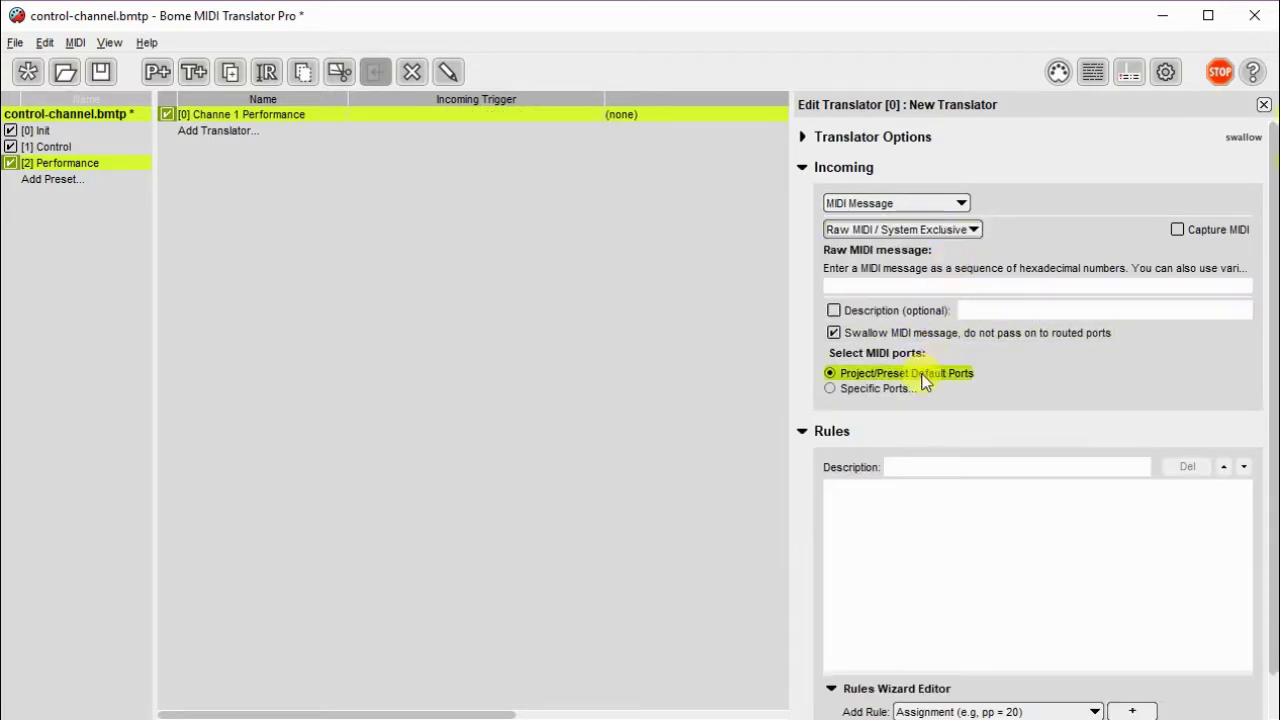
{"action": "left_click", "coordinate": [869, 288]}
{"action": "type", "text": "pp "}
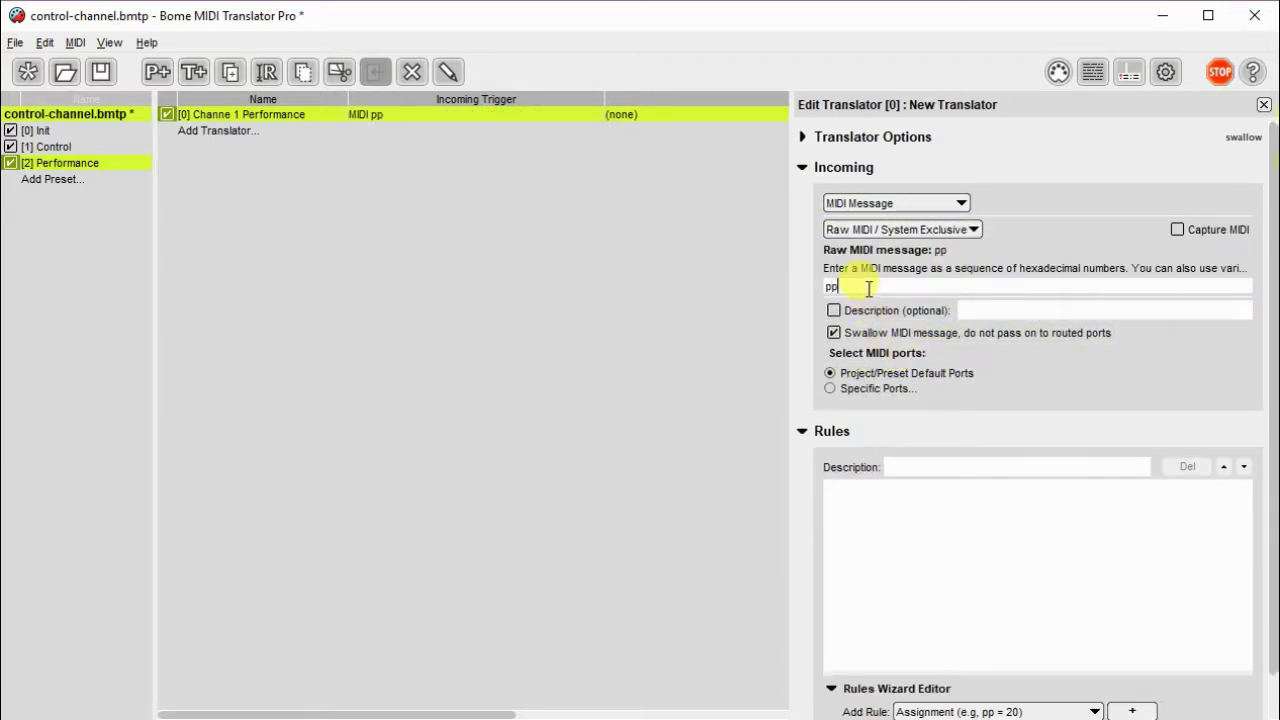
{"action": "type", "text": "qq rr"}
{"action": "left_click", "coordinate": [891, 500]}
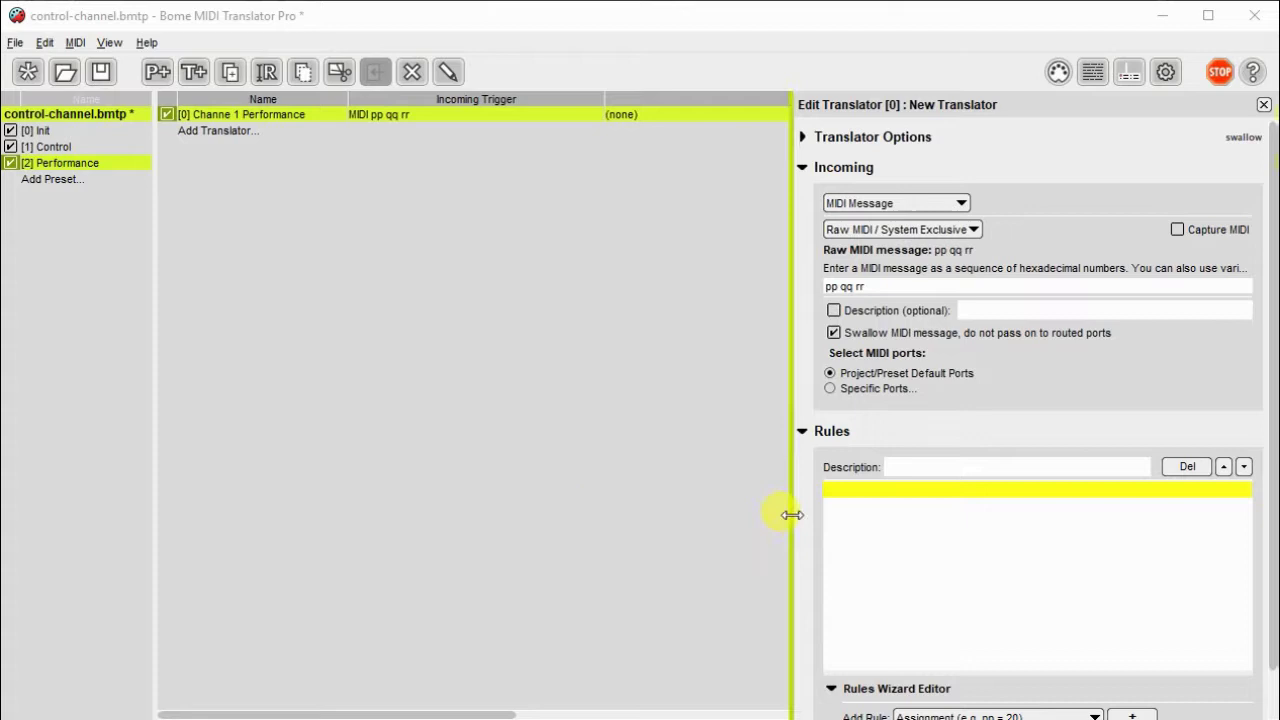
Add a commented channel-mask rule tt=pp&0x0F and a global-channel comment
{"action": "left_click", "coordinate": [861, 500]}
{"action": "type", "text": "/"}
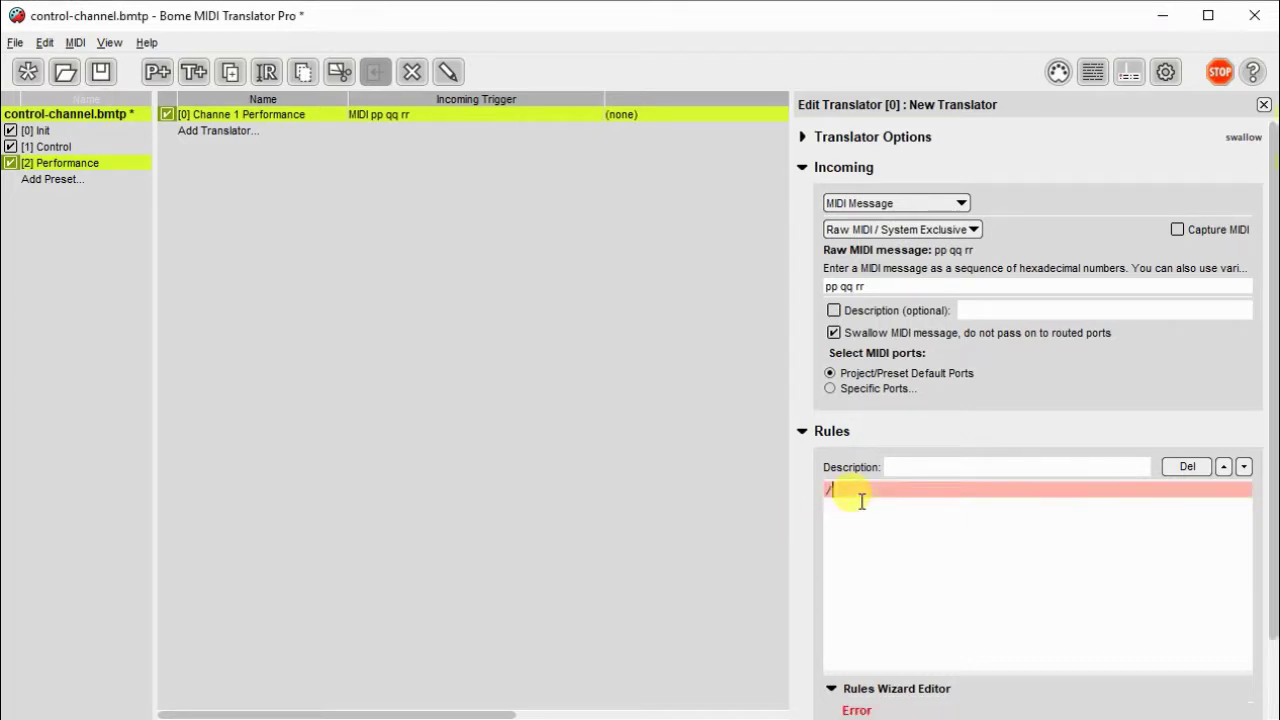
{"action": "type", "text": "/ establish chan"}
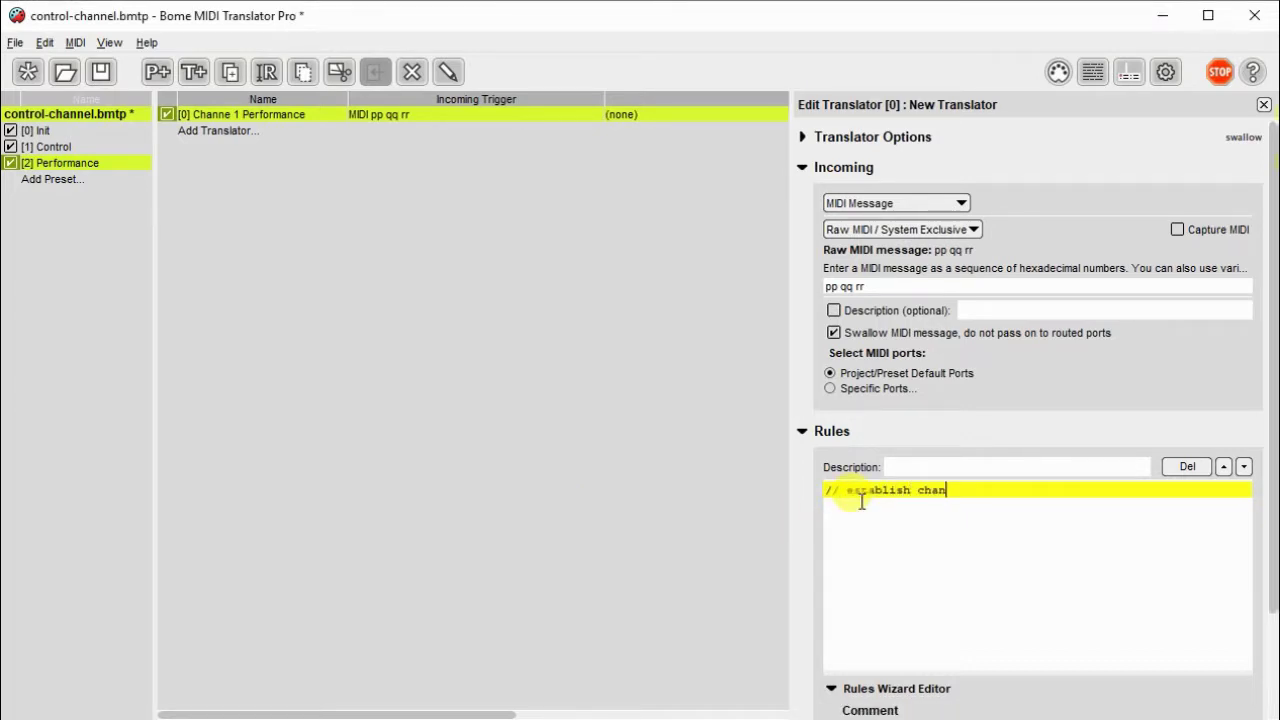
{"action": "type", "text": "nel mask channel number"}
{"action": "key", "text": "Return"}
{"action": "type", "text": "tt=pp&0x0F"}
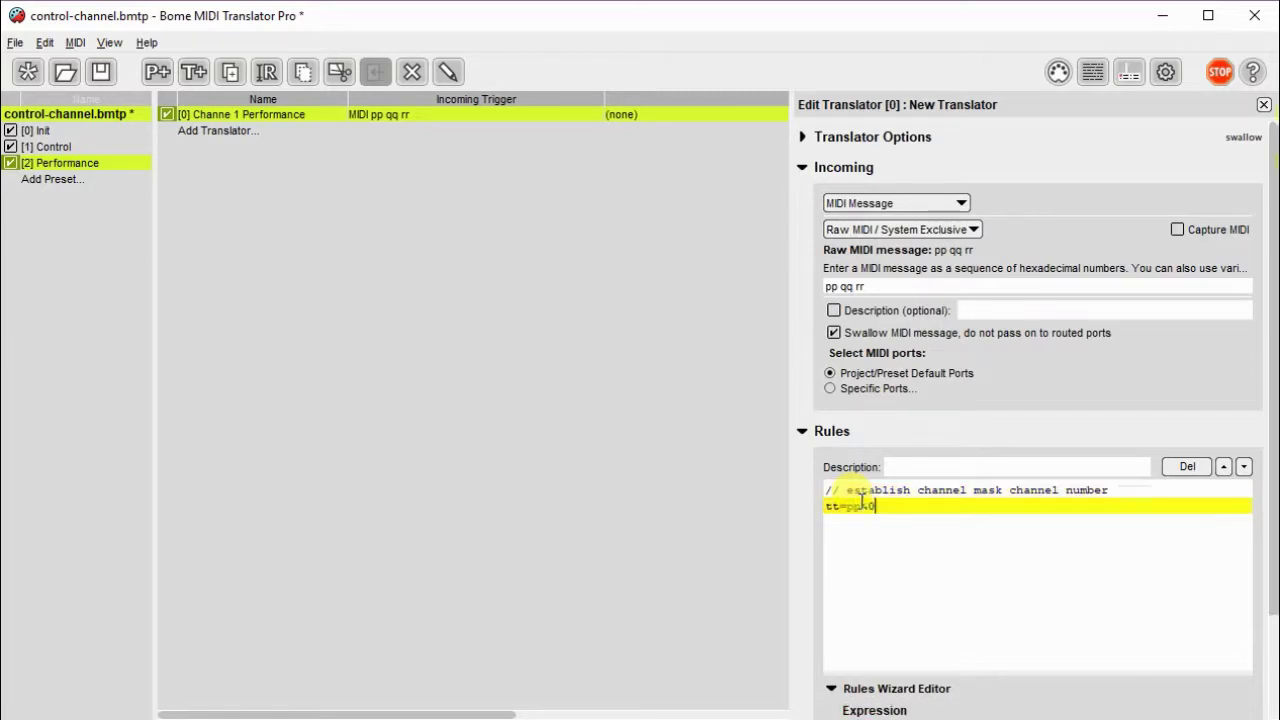
{"action": "key", "text": "Return"}
{"action": "type", "text": "// check fo"}
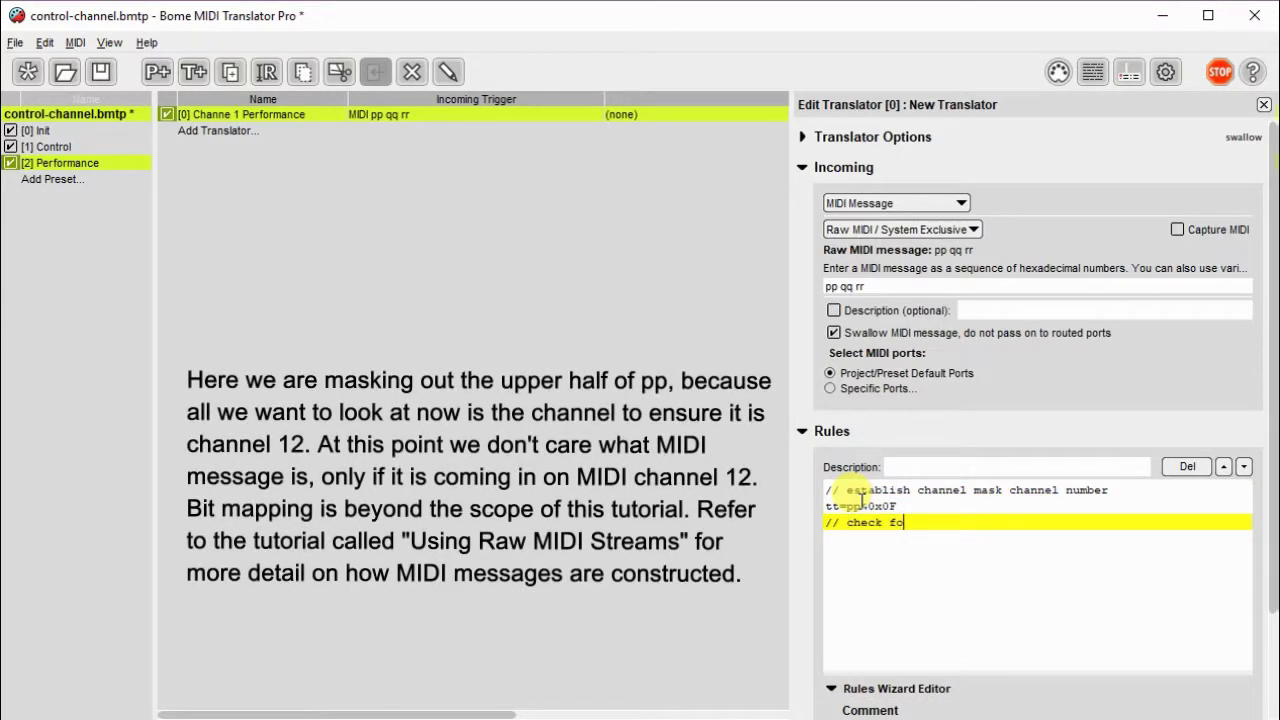
{"action": "type", "text": "r global channel"}
Add exit rules for tt!=ga and g1==0, plus a note-message comment
{"action": "key", "text": "Return"}
{"action": "type", "text": "if tt!=ga then"}
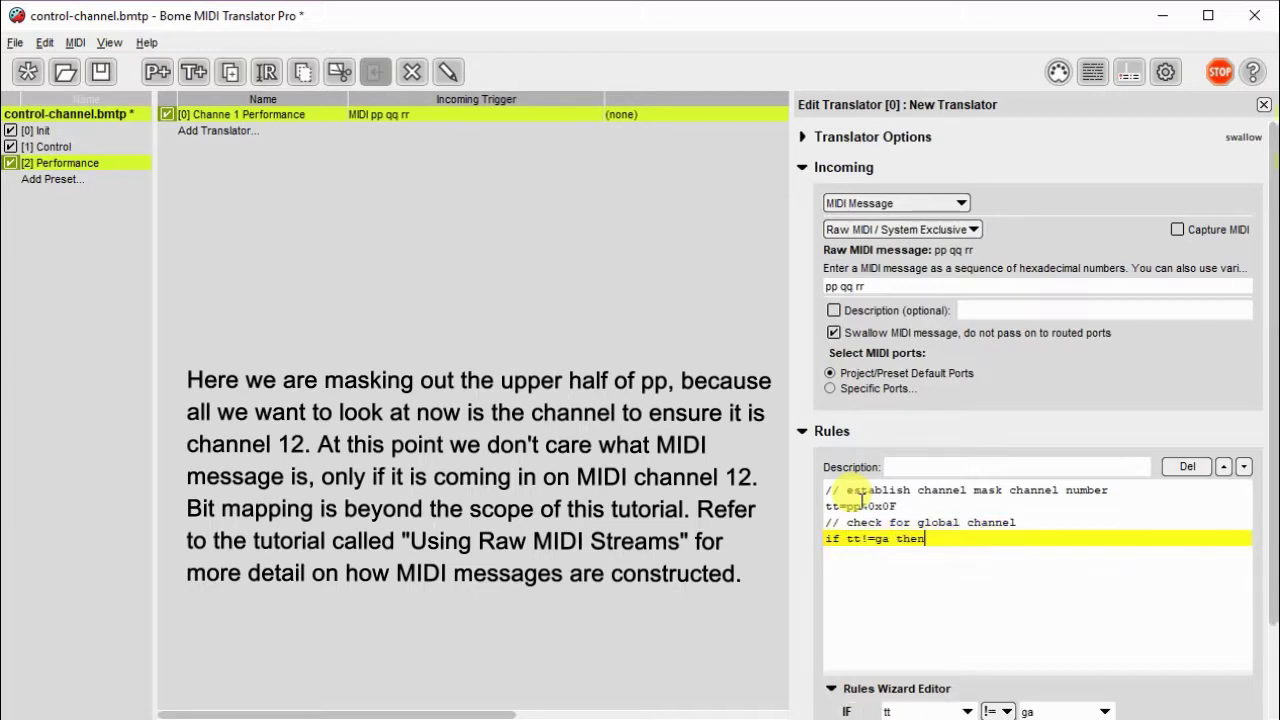
{"action": "type", "text": " exit rules, ski"}
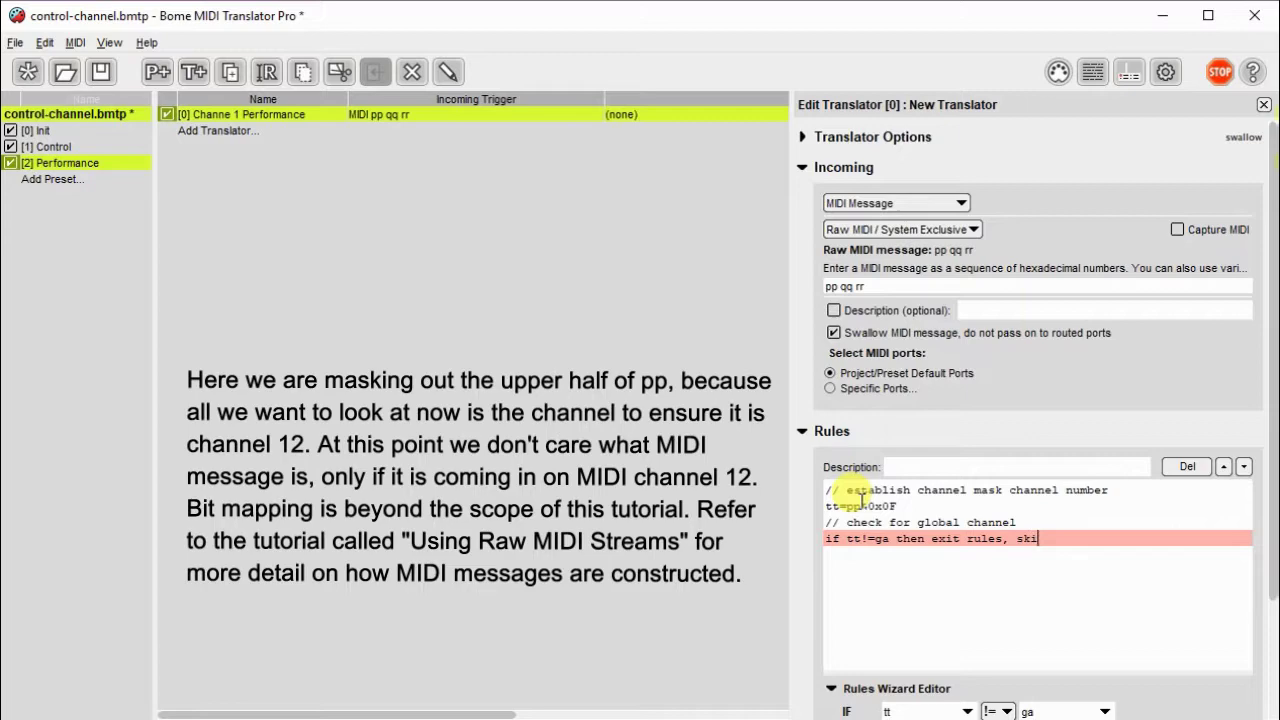
{"action": "type", "text": "p outgoing action"}
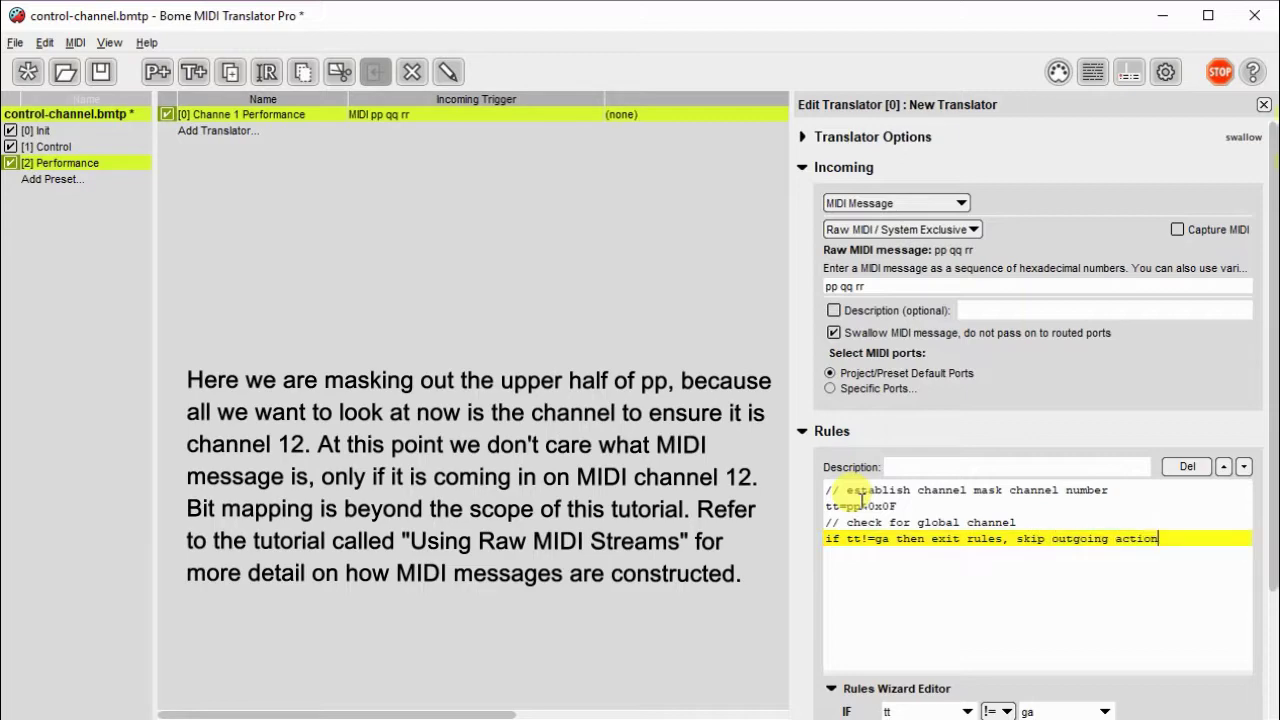
{"action": "key", "text": "Return"}
{"action": "type", "text": "// is this channel enabled"}
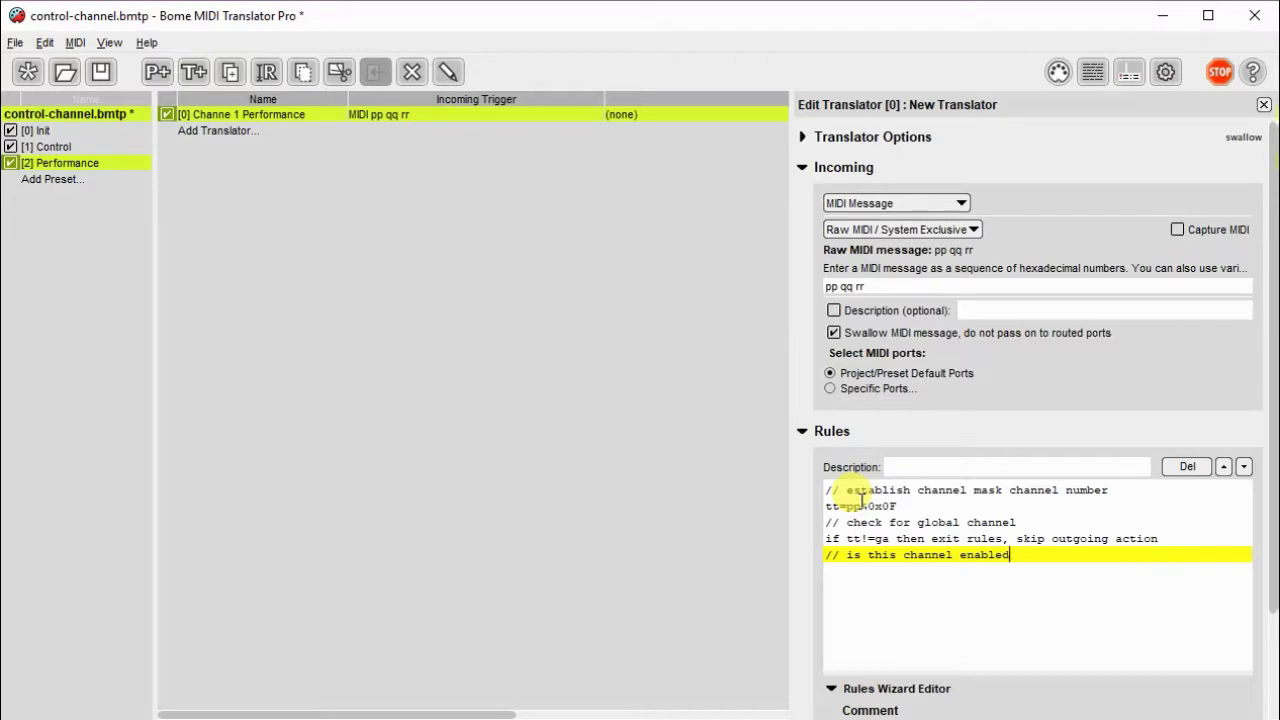
{"action": "key", "text": "Return"}
{"action": "type", "text": "if"}
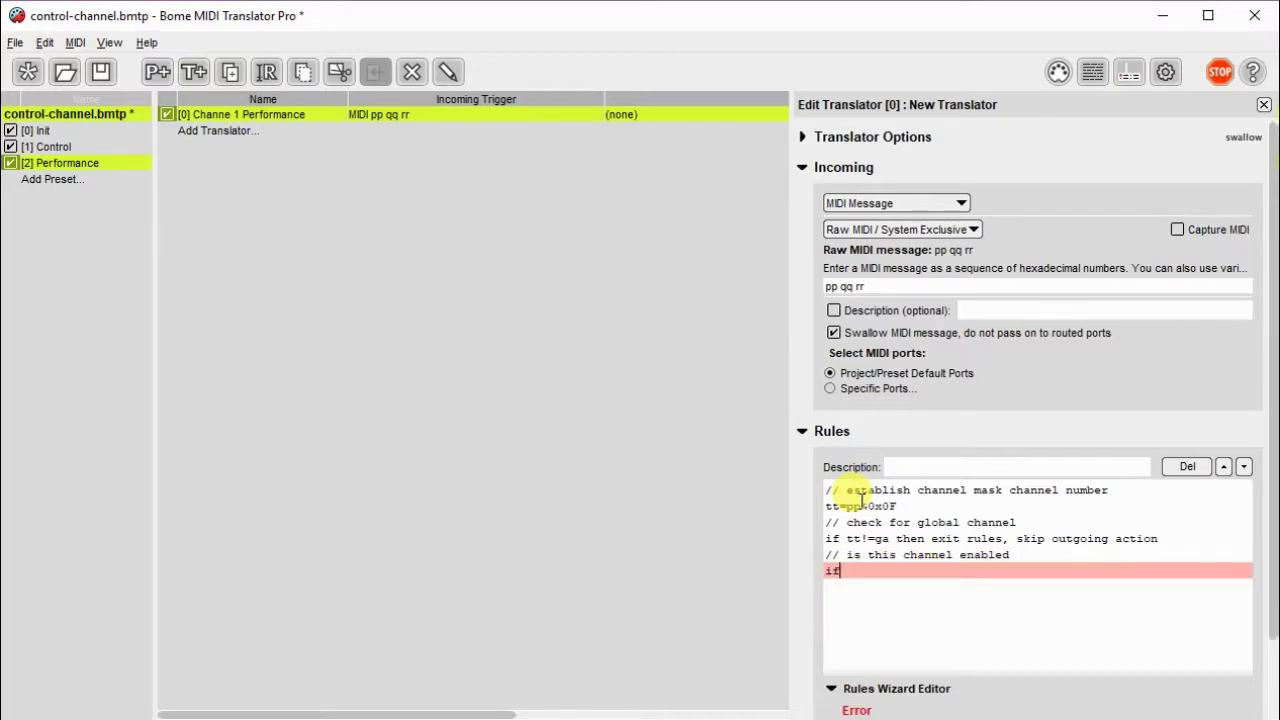
{"action": "type", "text": " g1==0 then exit"}
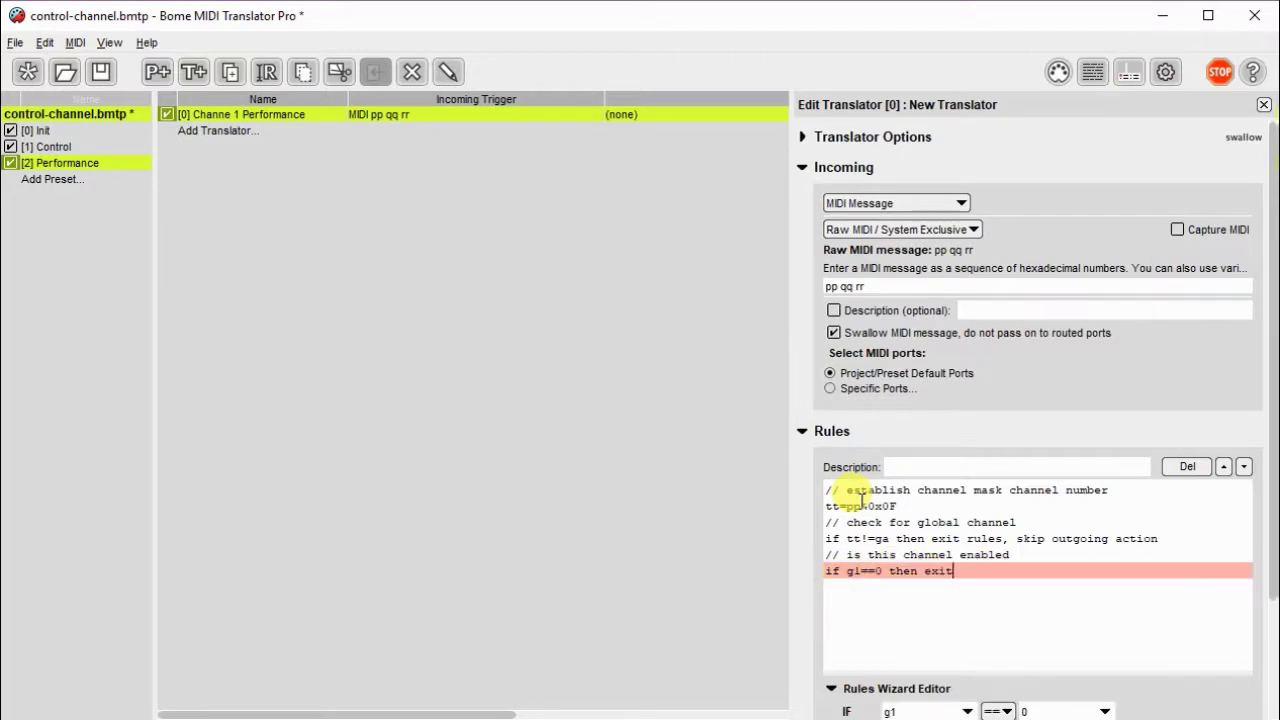
{"action": "type", "text": " rules, skip outgoing action"}
{"action": "key", "text": "Return"}
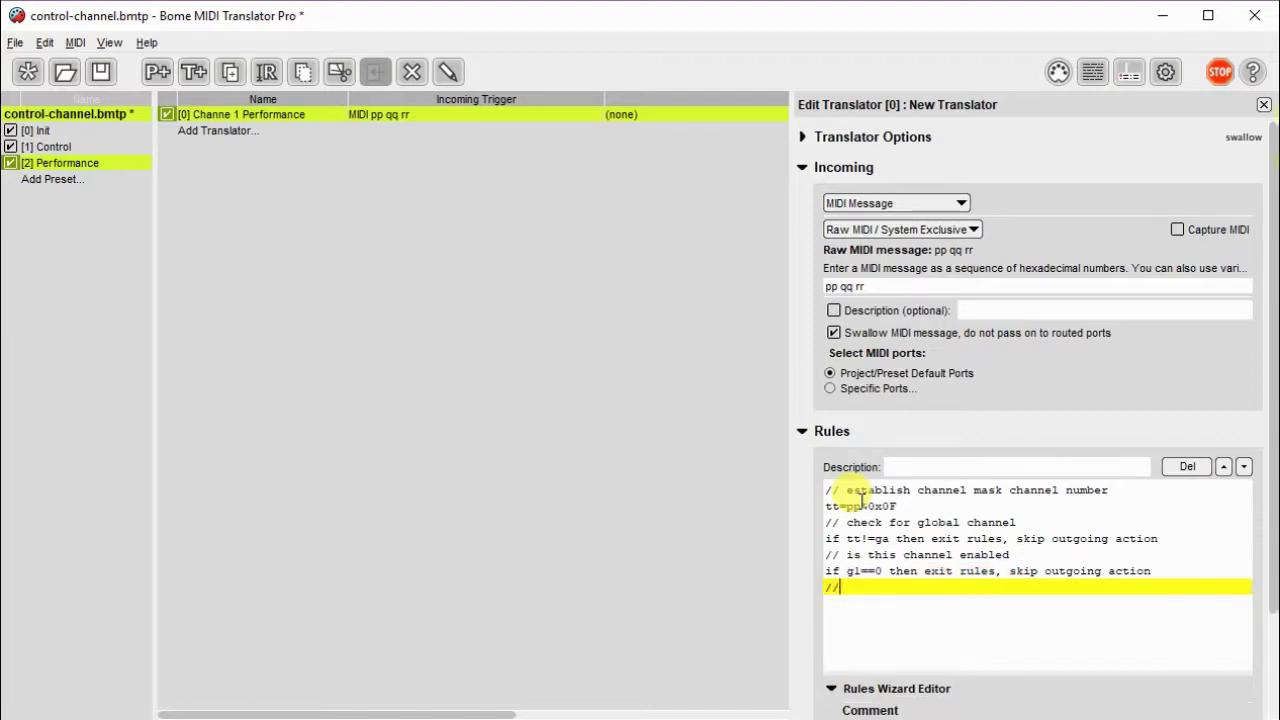
{"action": "type", "text": "// process note on-off messages on"}
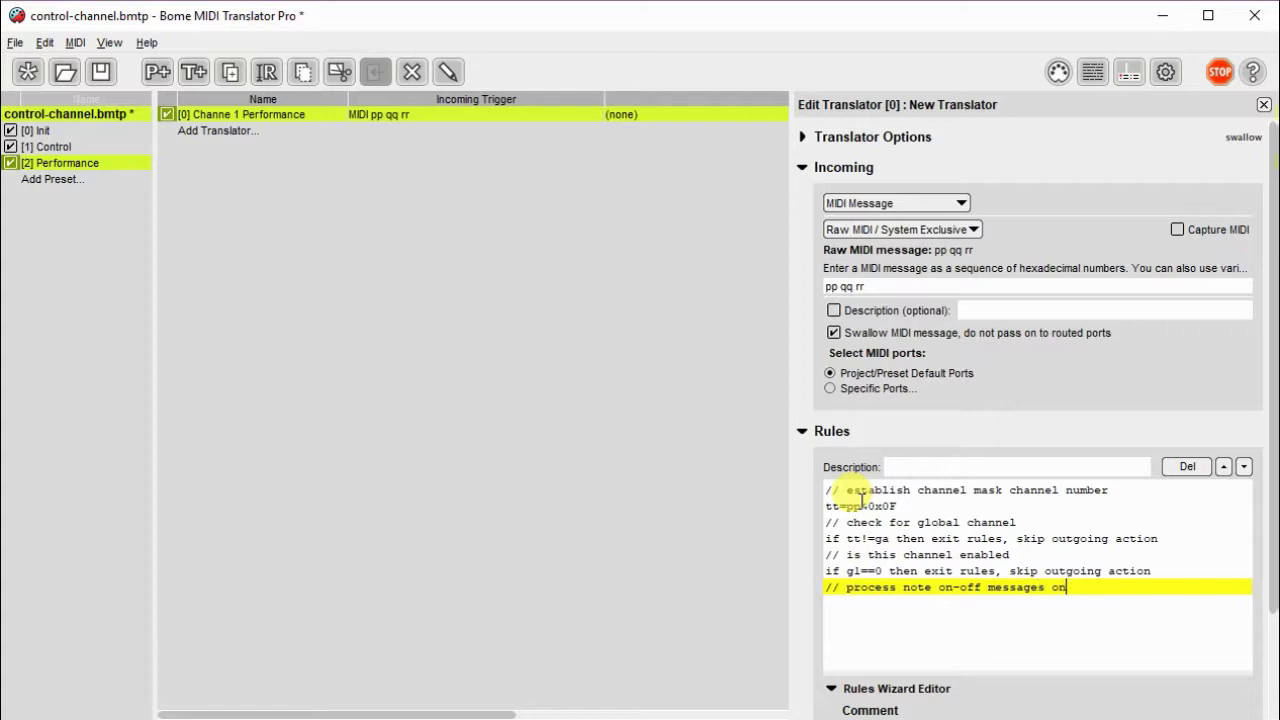
{"action": "type", "text": "ly"}
Add uu=pp&0xF0 and skip rules for note-on (0x90) and note-off (0x80)
{"action": "key", "text": "Return"}
{"action": "type", "text": "uu=pp&0xF0"}
{"action": "key", "text": "Return"}
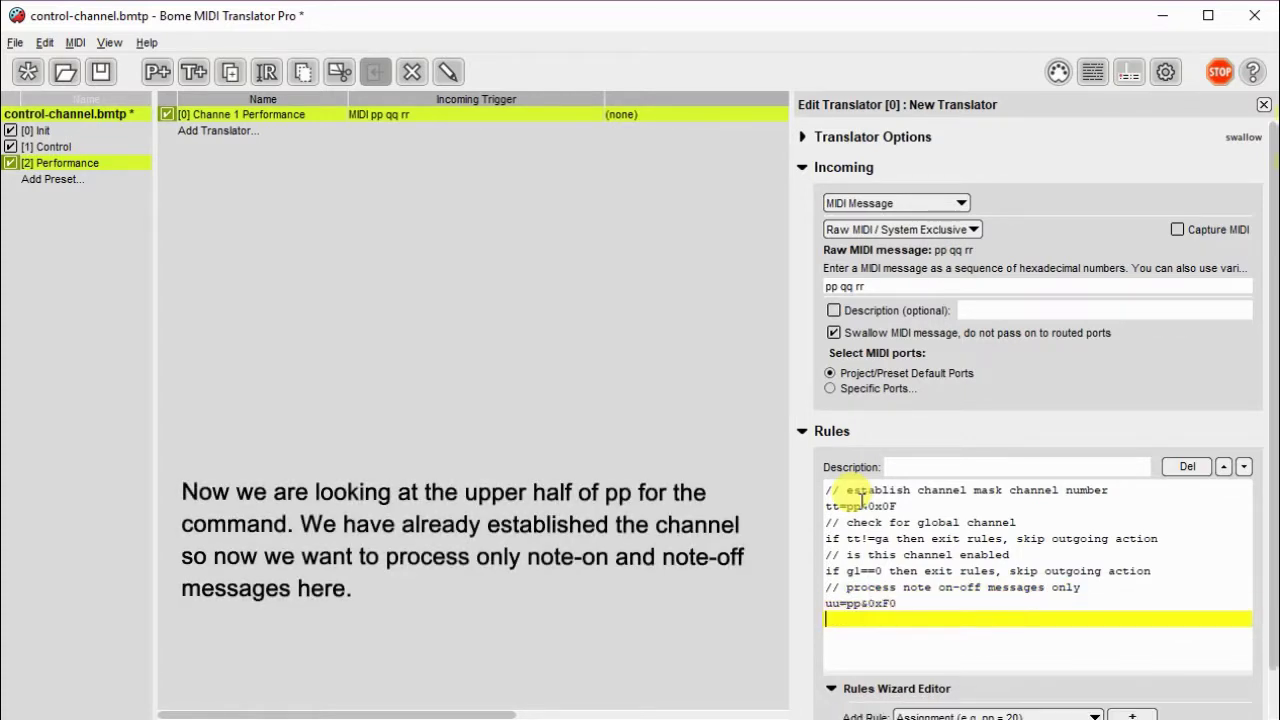
{"action": "type", "text": "// Look for note"}
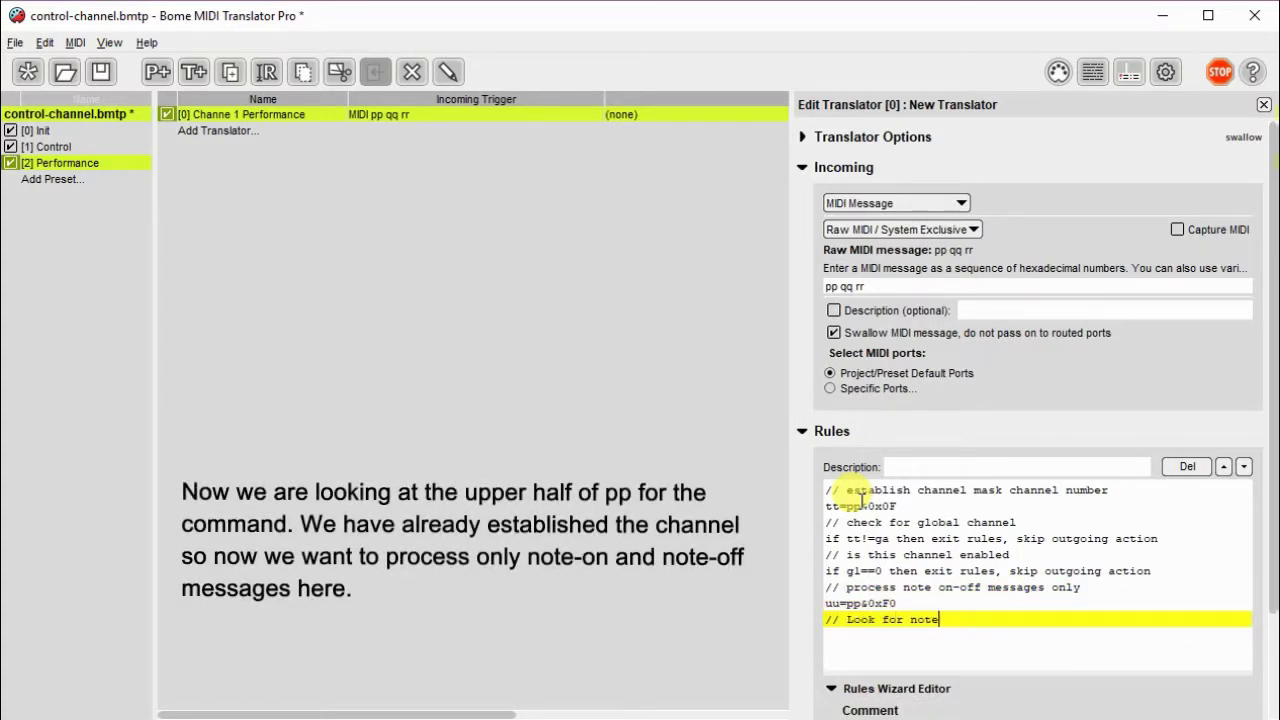
{"action": "type", "text": "-on"}
{"action": "key", "text": "Return"}
{"action": "type", "text": "if uu==0x90"}
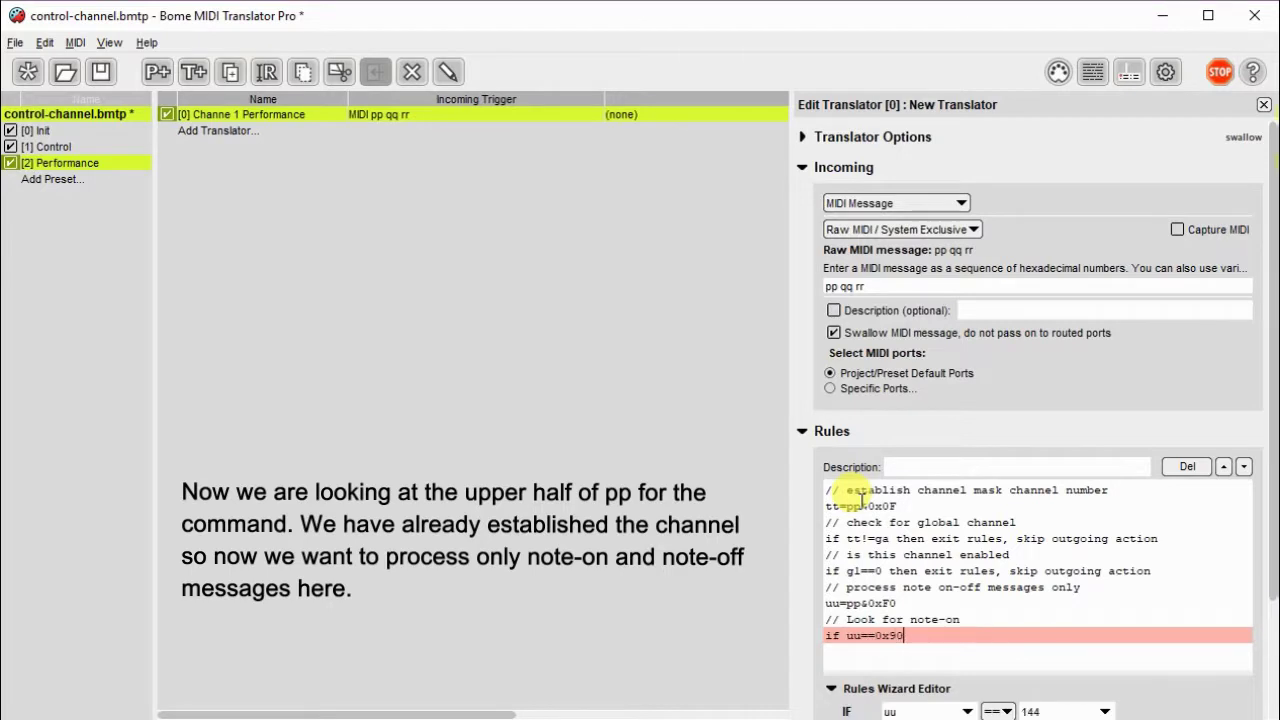
{"action": "type", "text": " then skip next 2 rules"}
{"action": "key", "text": "Return"}
{"action": "type", "text": "// Look"}
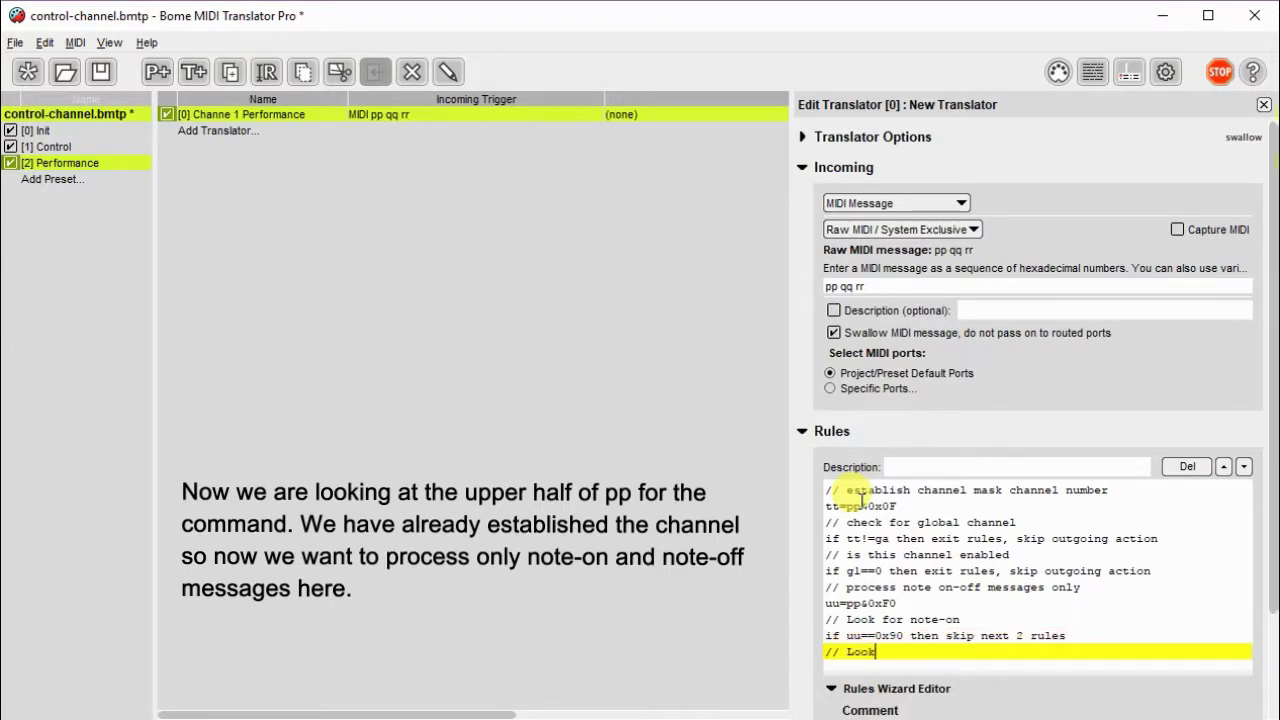
{"action": "type", "text": " for note-off"}
{"action": "key", "text": "Return"}
{"action": "type", "text": "i"}
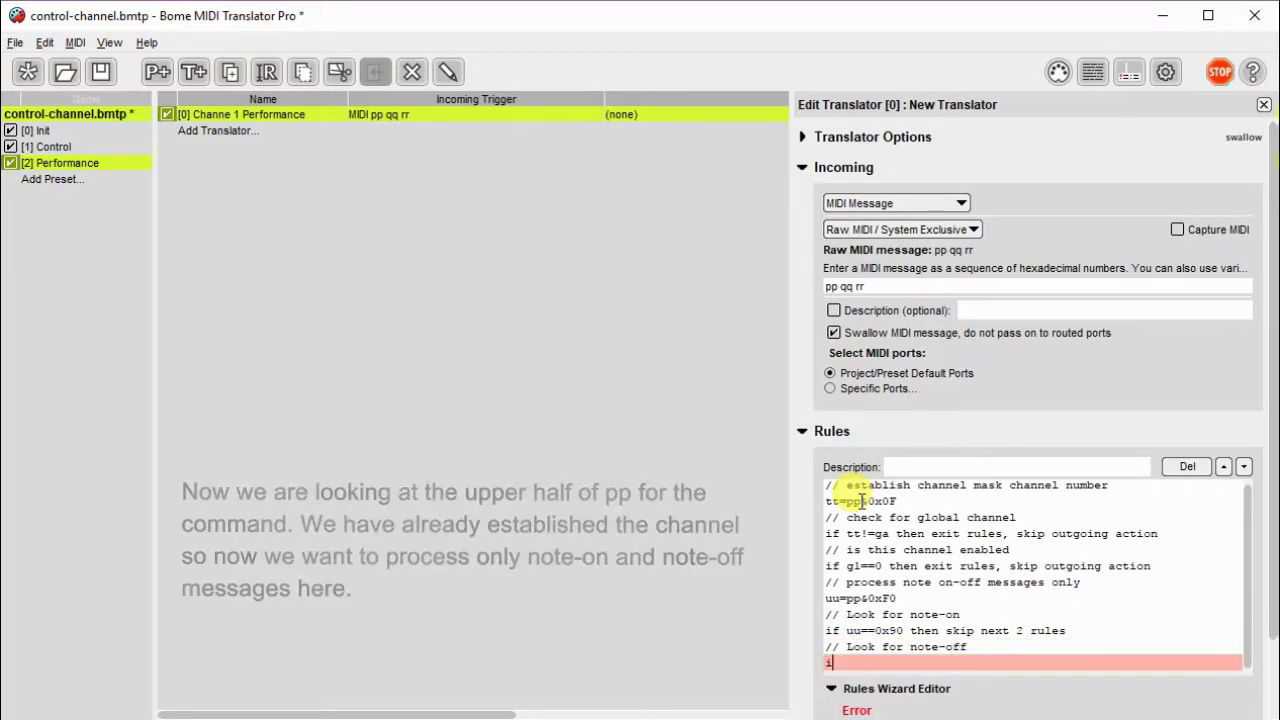
{"action": "type", "text": "f uu==0x80 then "}
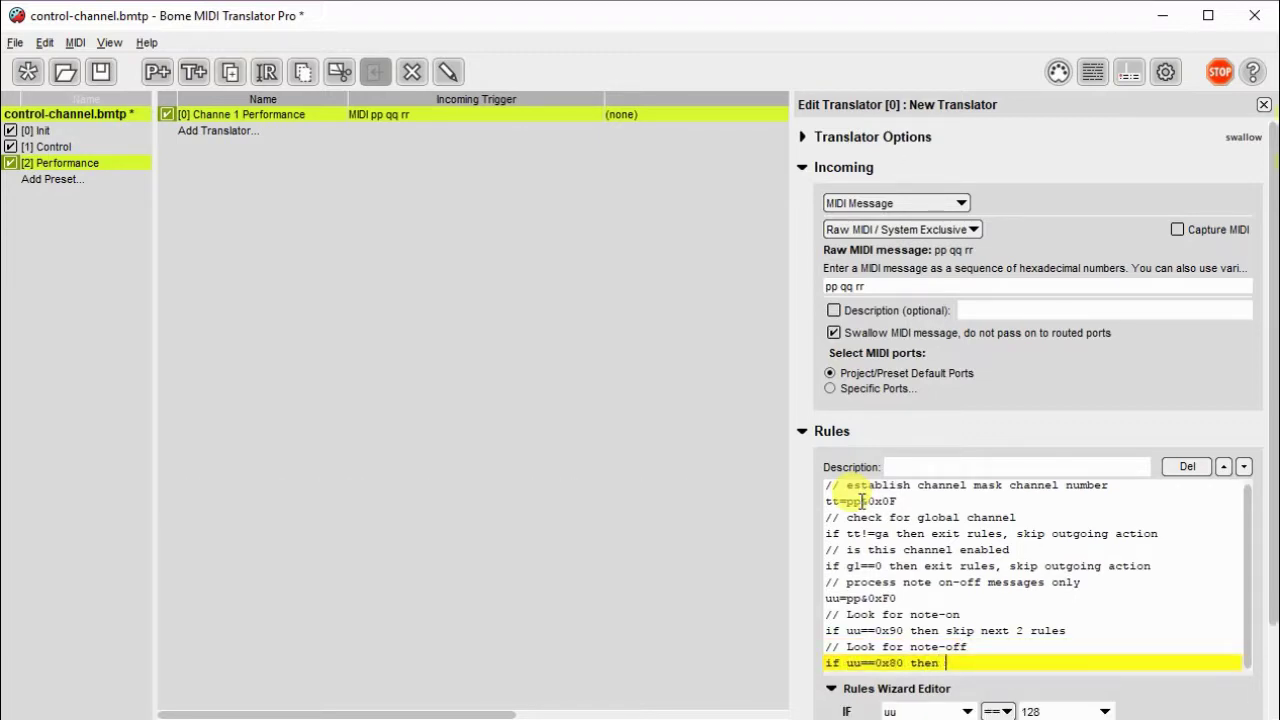
{"action": "type", "text": "skip next rule"}
Add a fallback 'exit rules, skip outgoing action' then a final 'exit rules, execute outgoing action'
{"action": "key", "text": "Return"}
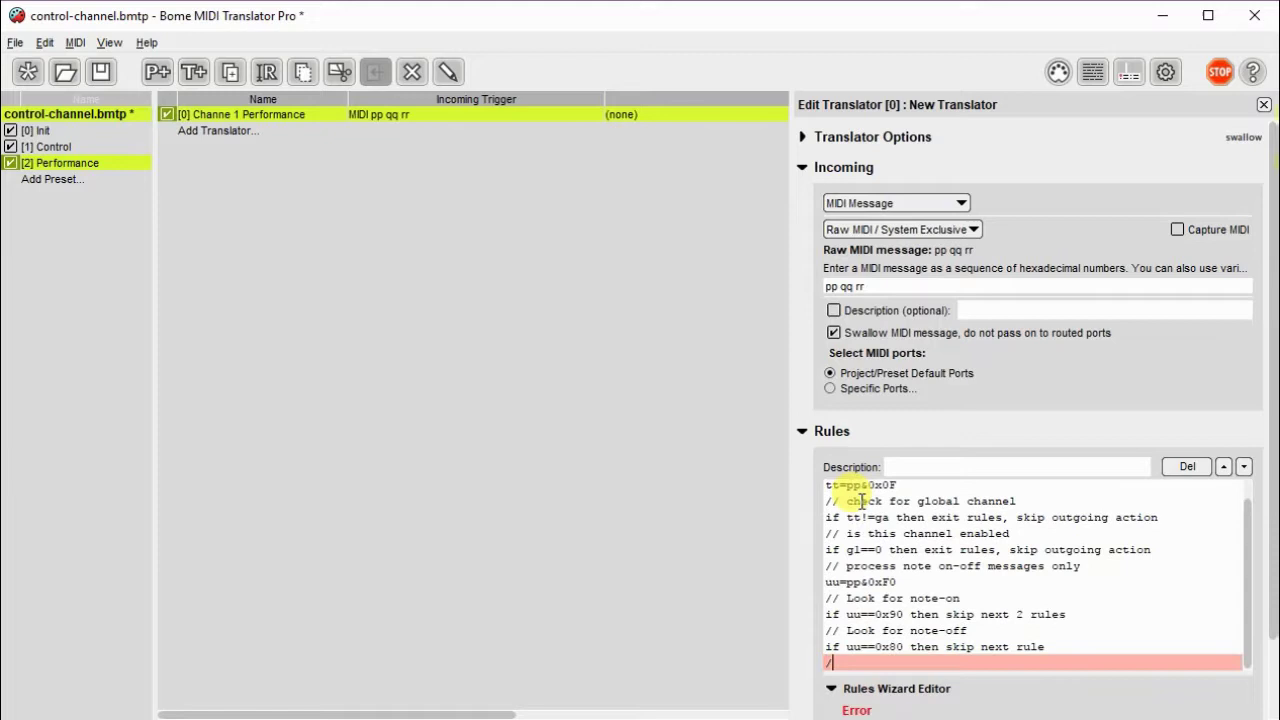
{"action": "type", "text": "// neither note o"}
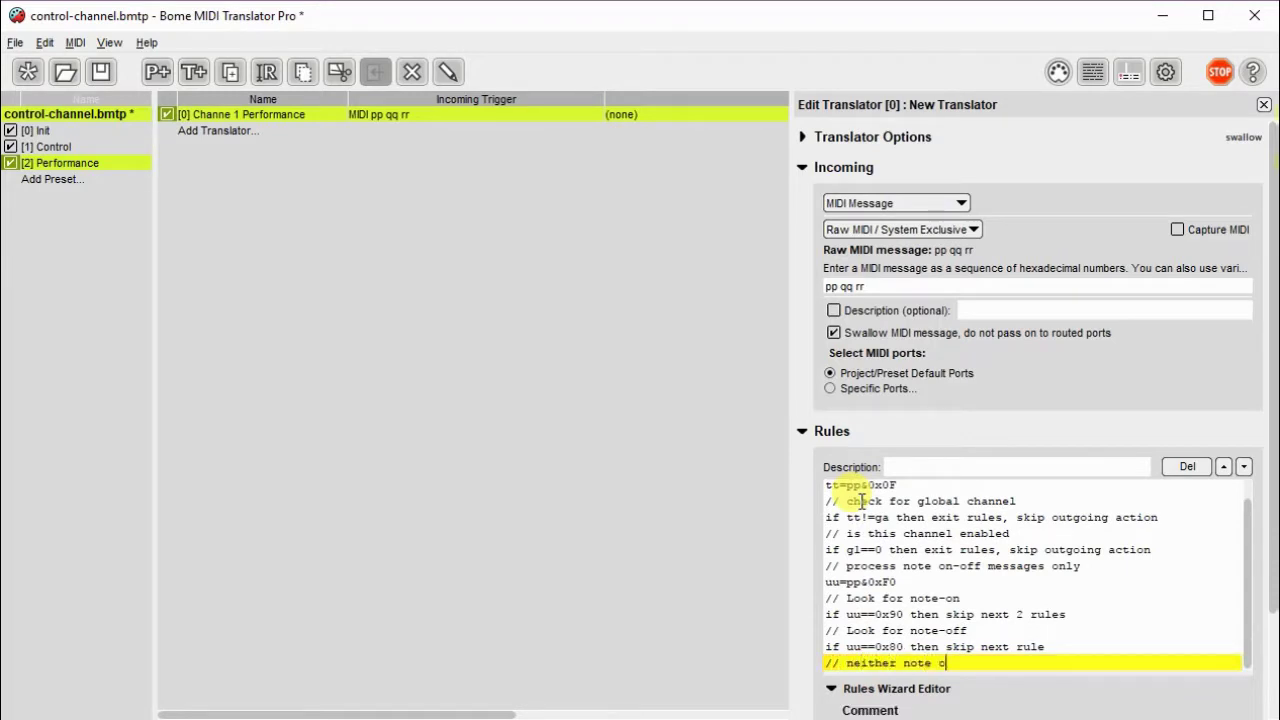
{"action": "type", "text": "n or note off, exit translator"}
{"action": "key", "text": "Return"}
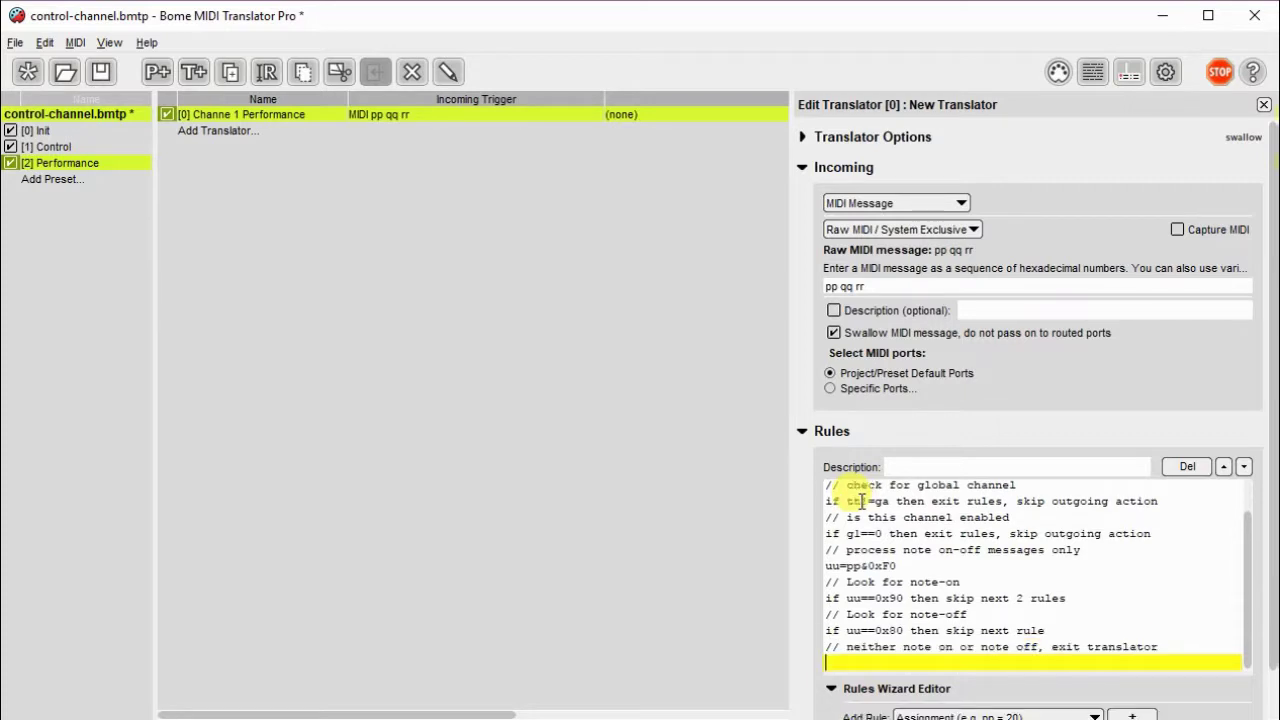
{"action": "type", "text": "exit rules, skip"}
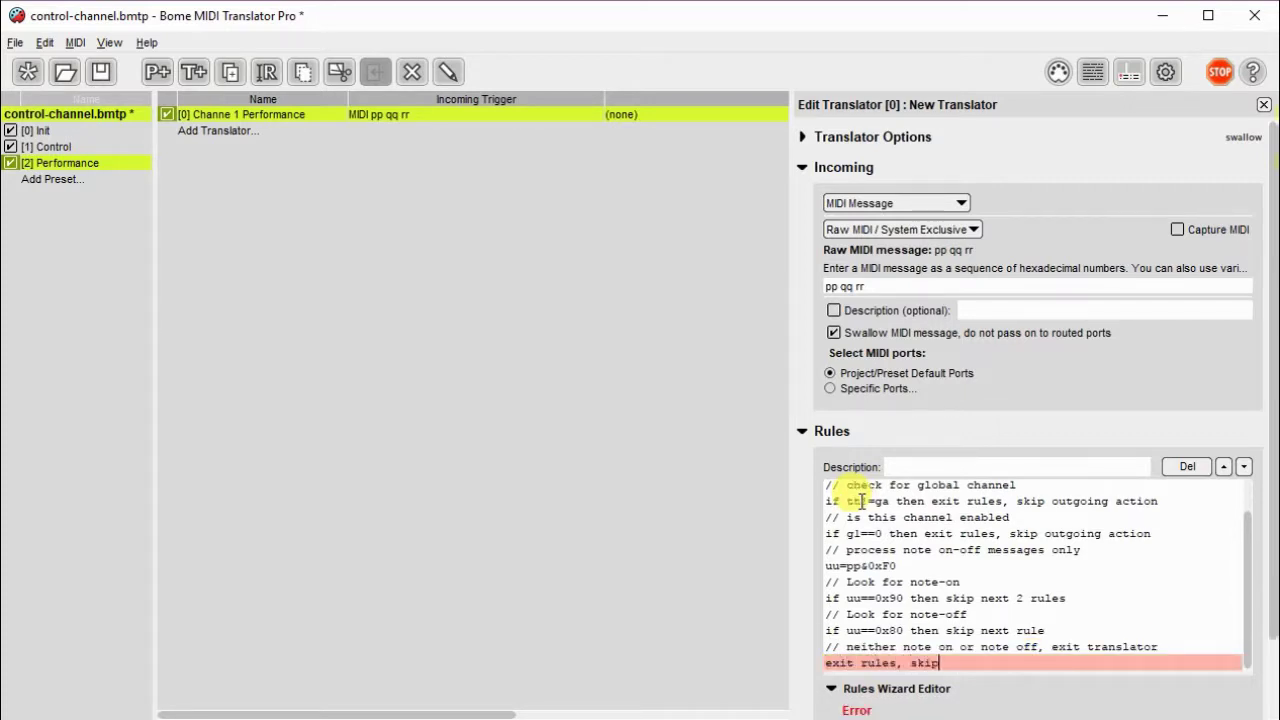
{"action": "type", "text": " outgoing action"}
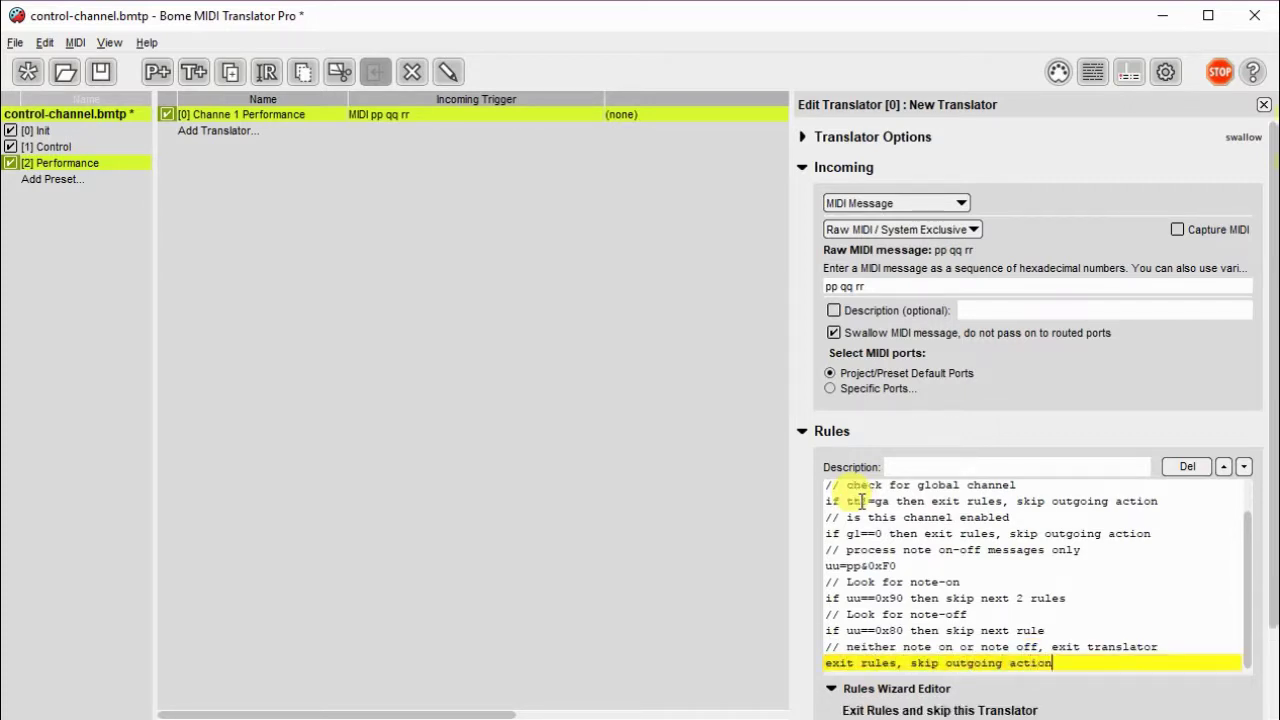
{"action": "key", "text": "Return"}
{"action": "type", "text": "// If we arriv"}
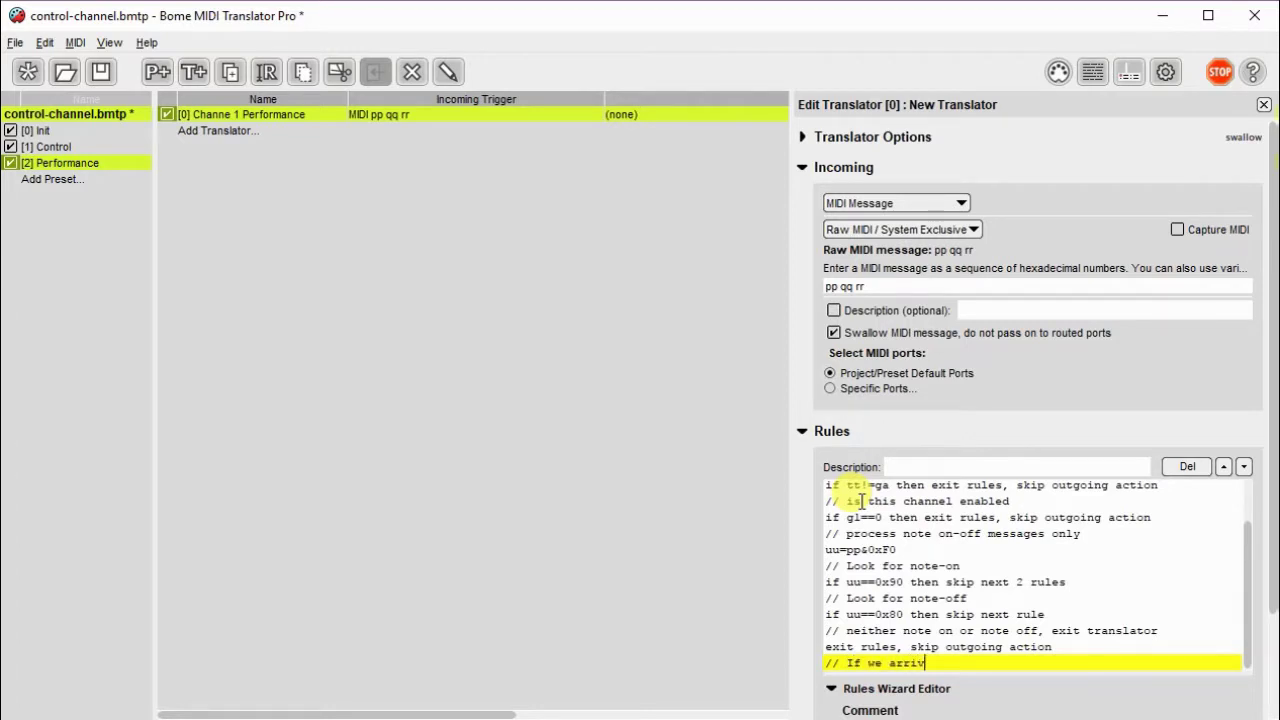
{"action": "type", "text": "e here we know it was a note mes"}
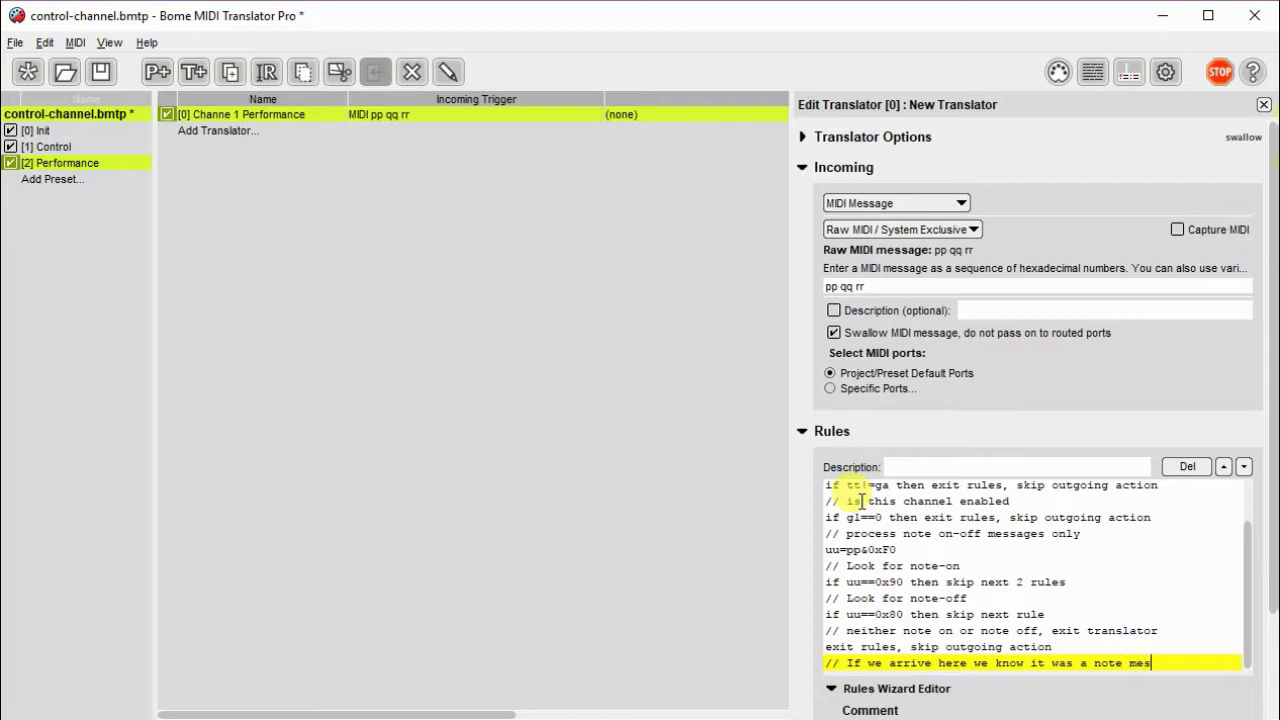
{"action": "type", "text": "sage"}
{"action": "key", "text": "Return"}
{"action": "type", "text": "// Set out"}
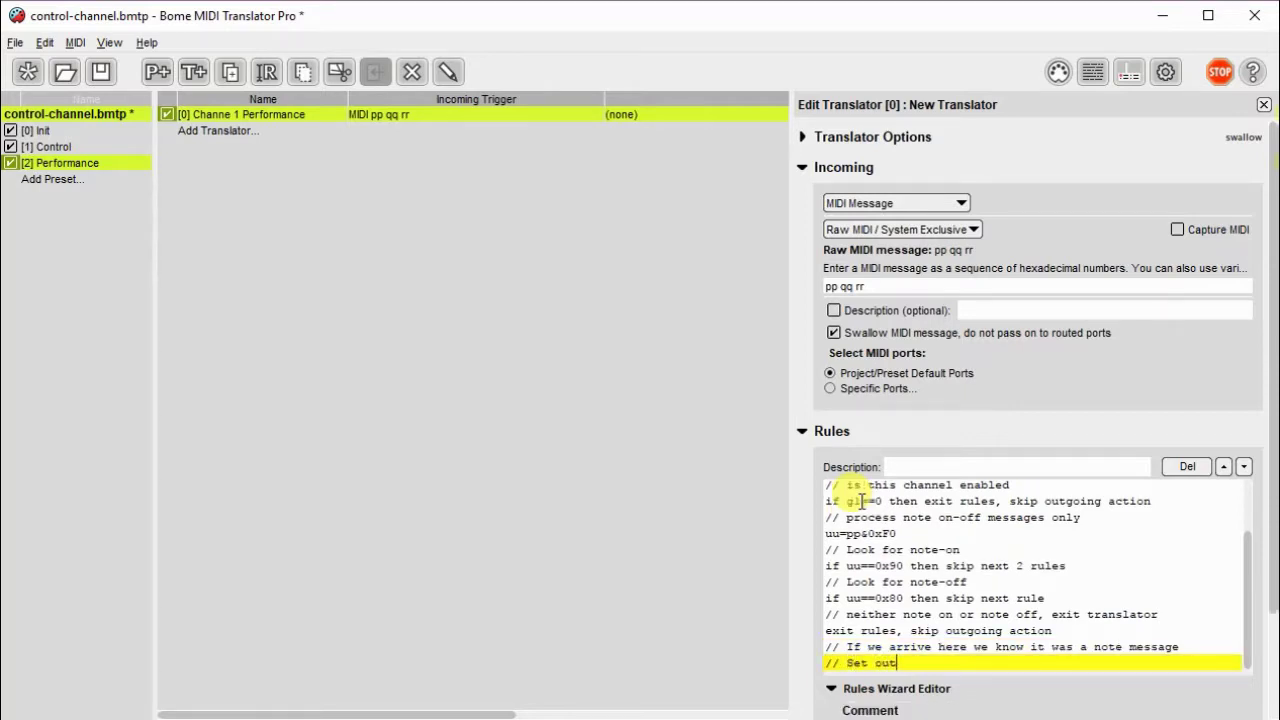
{"action": "type", "text": "oing channel to MIDI 1 (0) - Alr"}
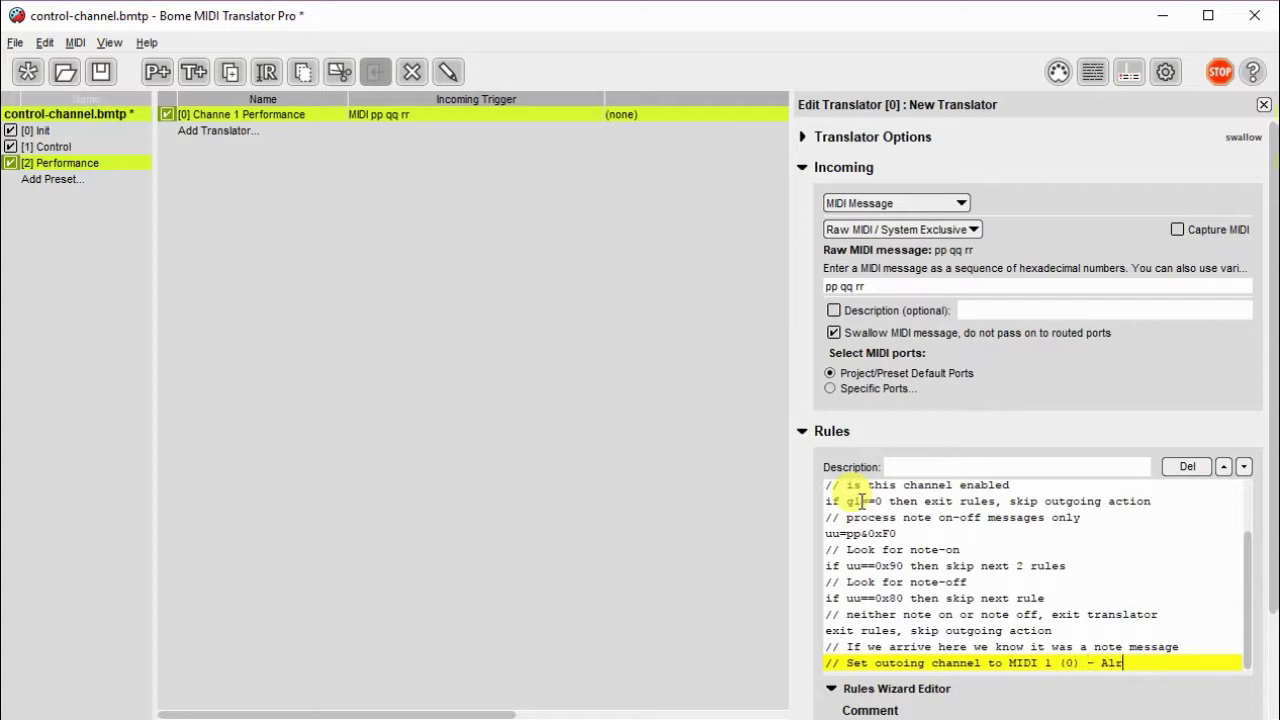
{"action": "type", "text": "his"}
{"action": "key", "text": "Return"}
{"action": "type", "text": "exit rule"}
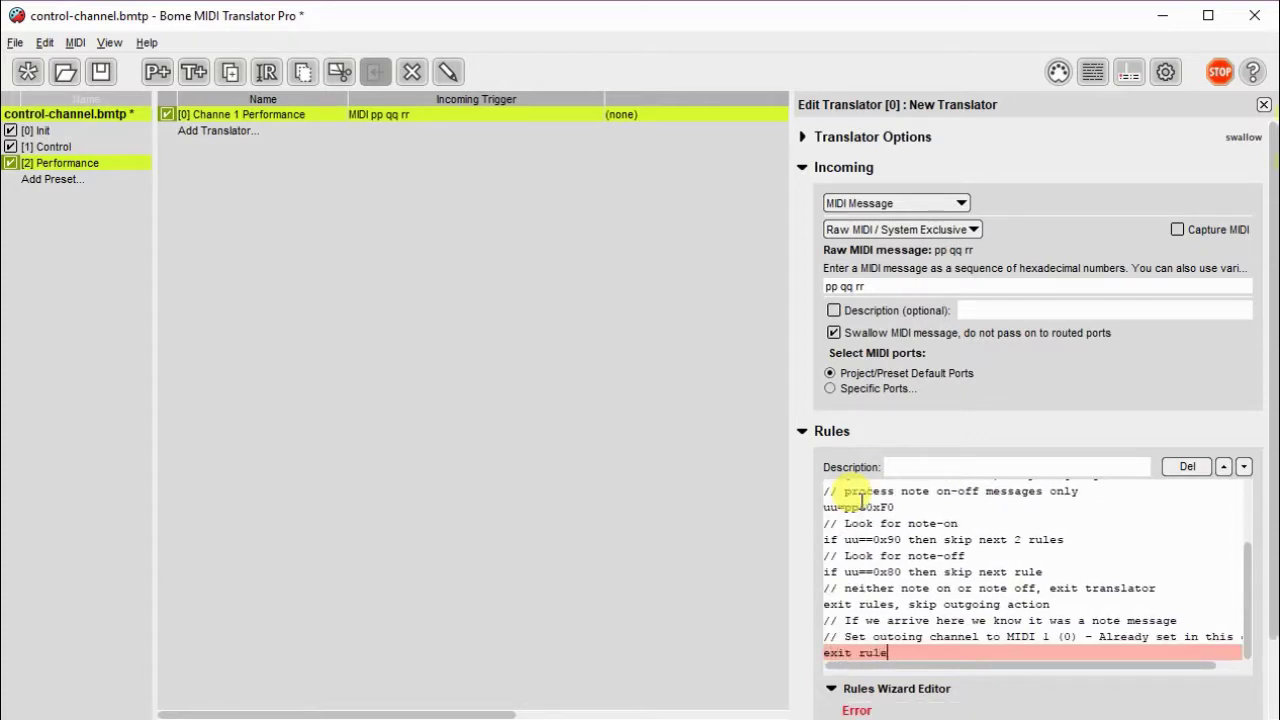
{"action": "type", "text": "s, execute outgoing action"}
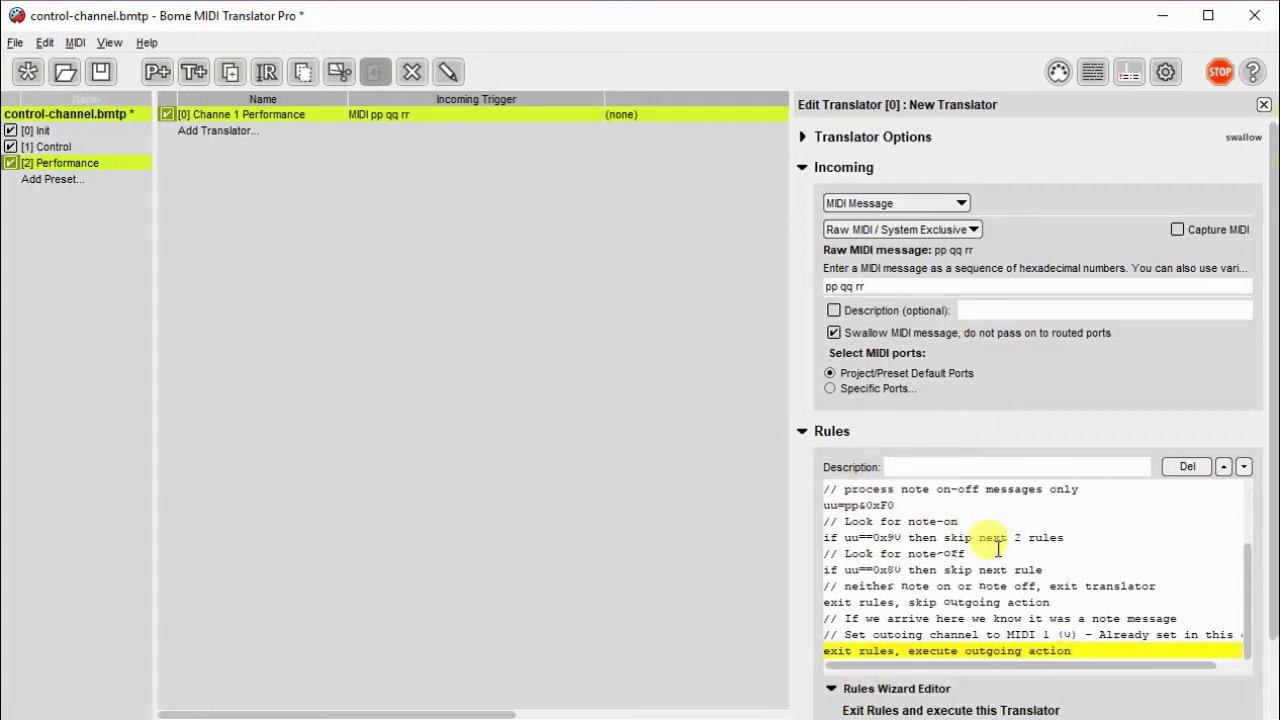
{"action": "scroll", "coordinate": [997, 548], "scroll_direction": "down", "scroll_amount": 2}
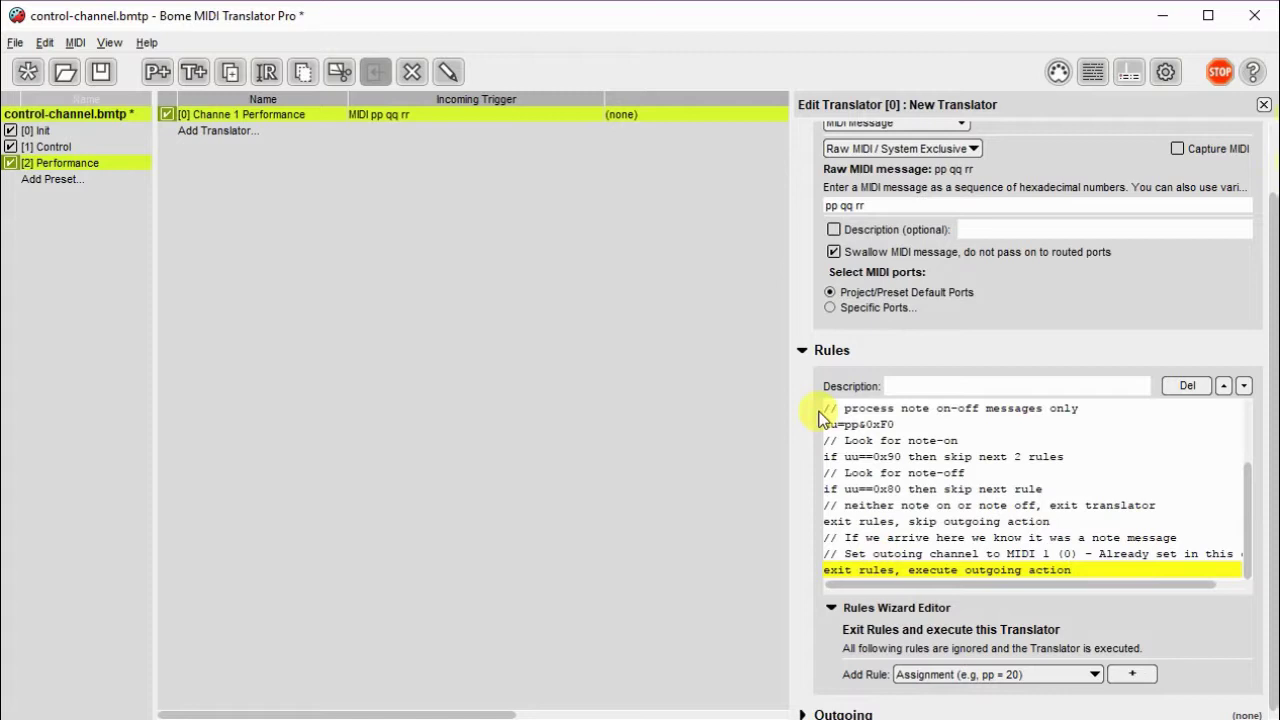
Set the outgoing action to a Raw MIDI / System Exclusive message uu qq rr
{"action": "left_click", "coordinate": [802, 350]}
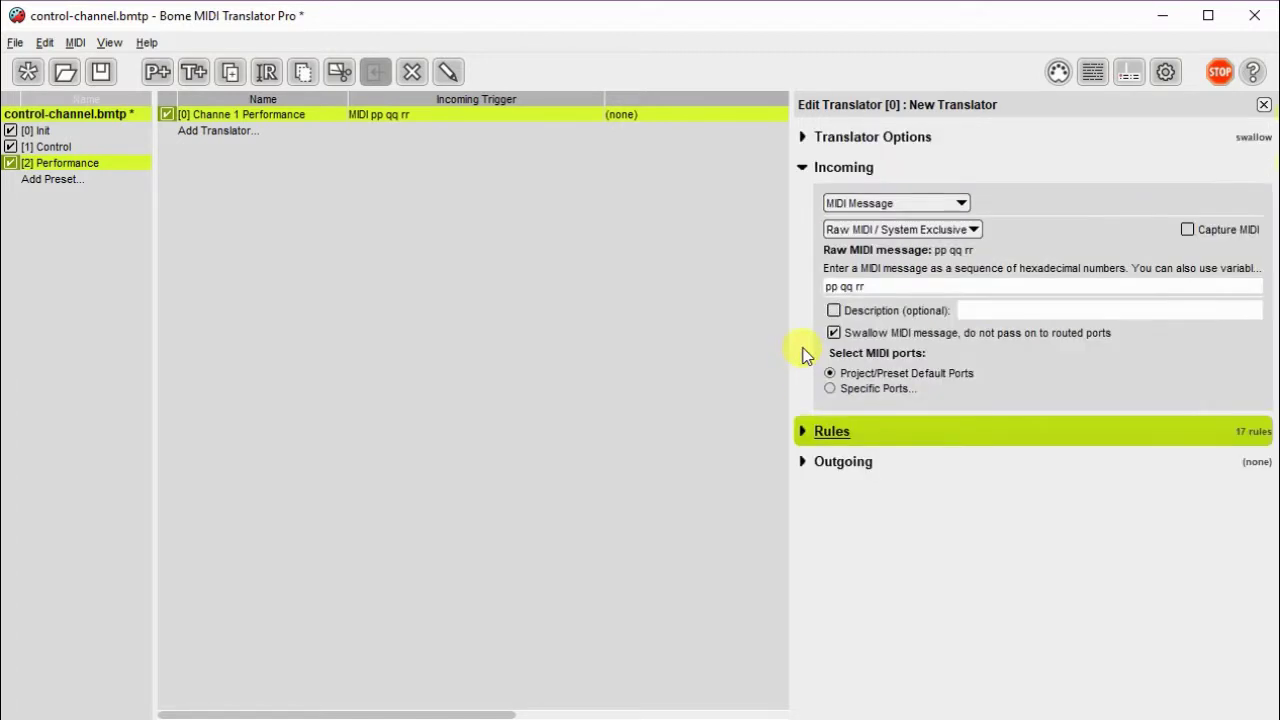
{"action": "left_click", "coordinate": [810, 465]}
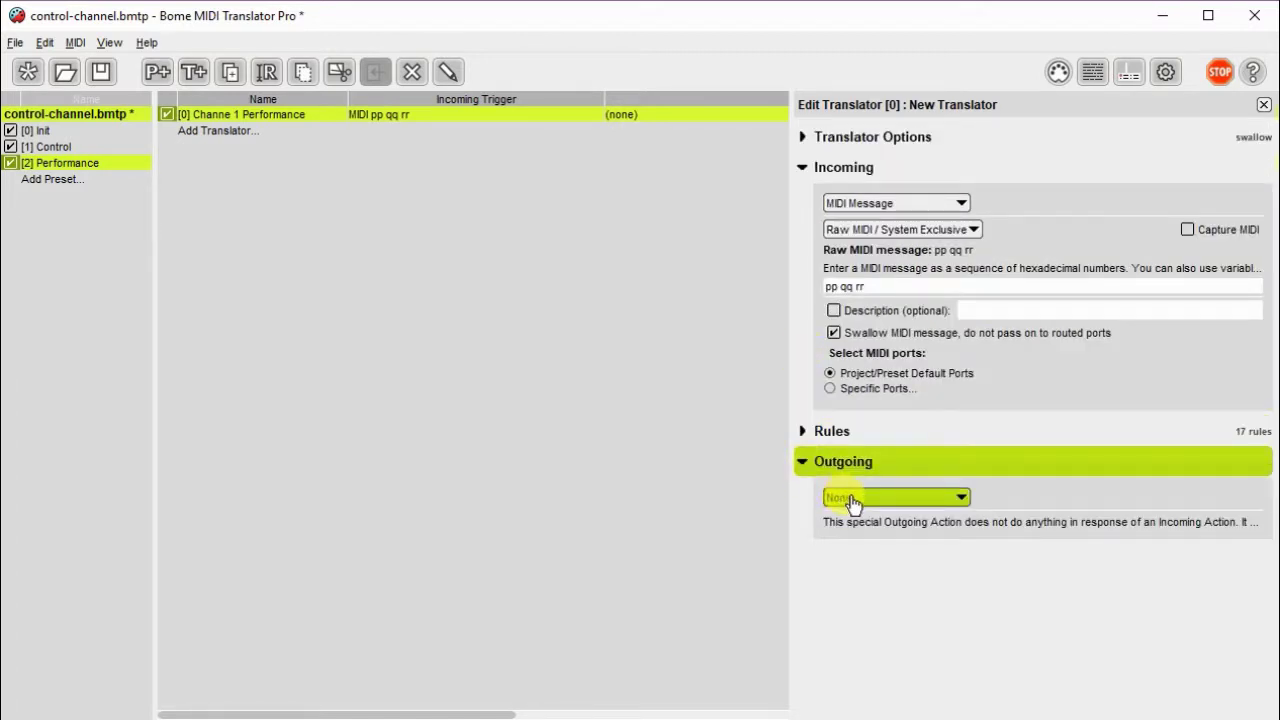
{"action": "left_click", "coordinate": [956, 499]}
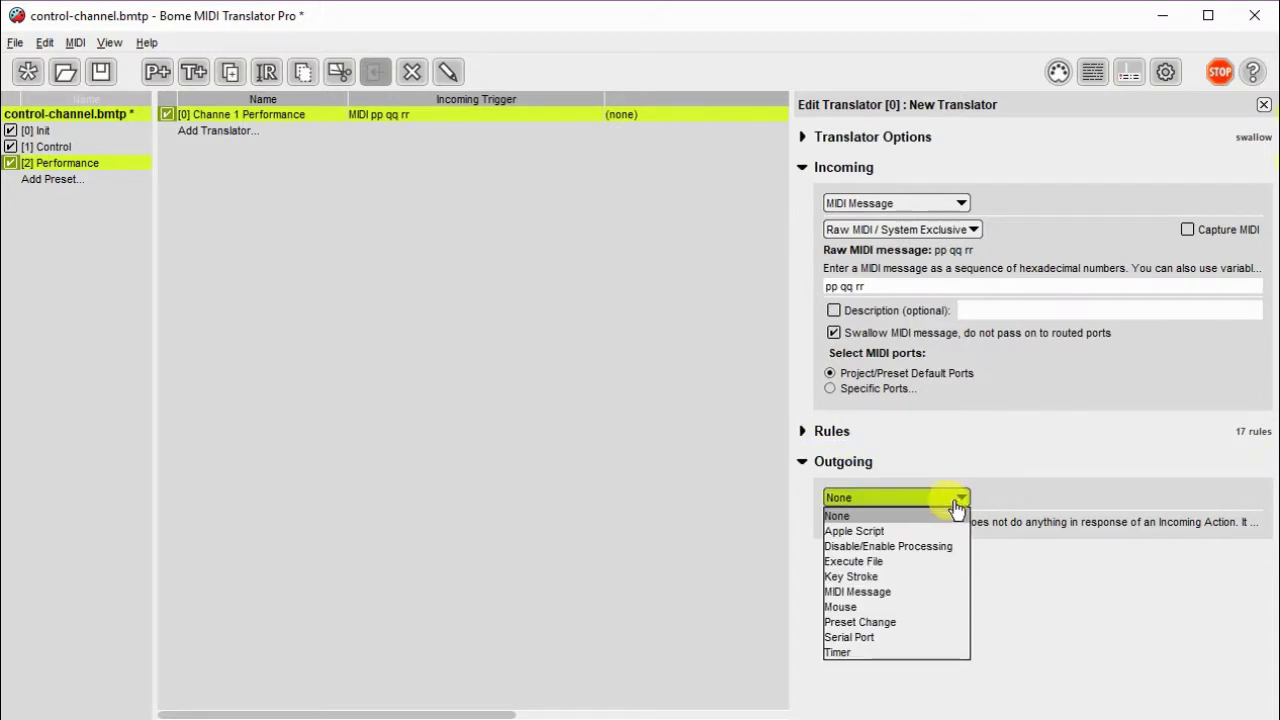
{"action": "left_click", "coordinate": [930, 591]}
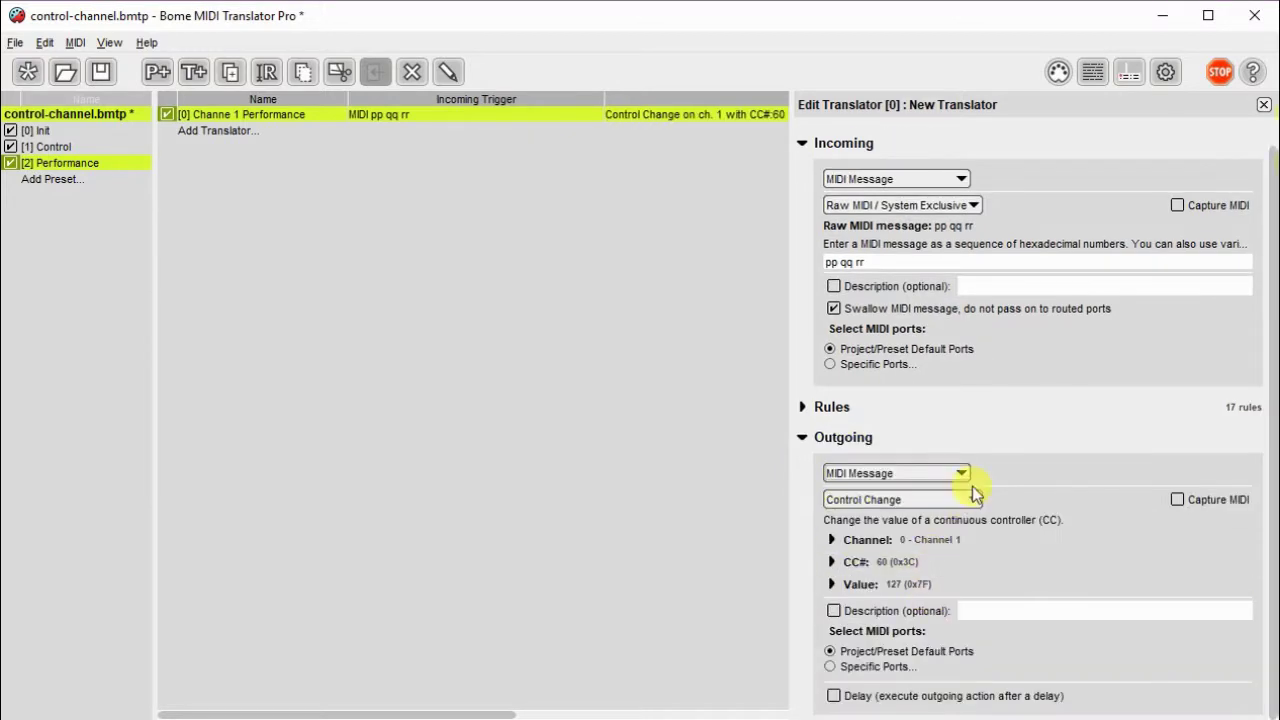
{"action": "left_click", "coordinate": [972, 499]}
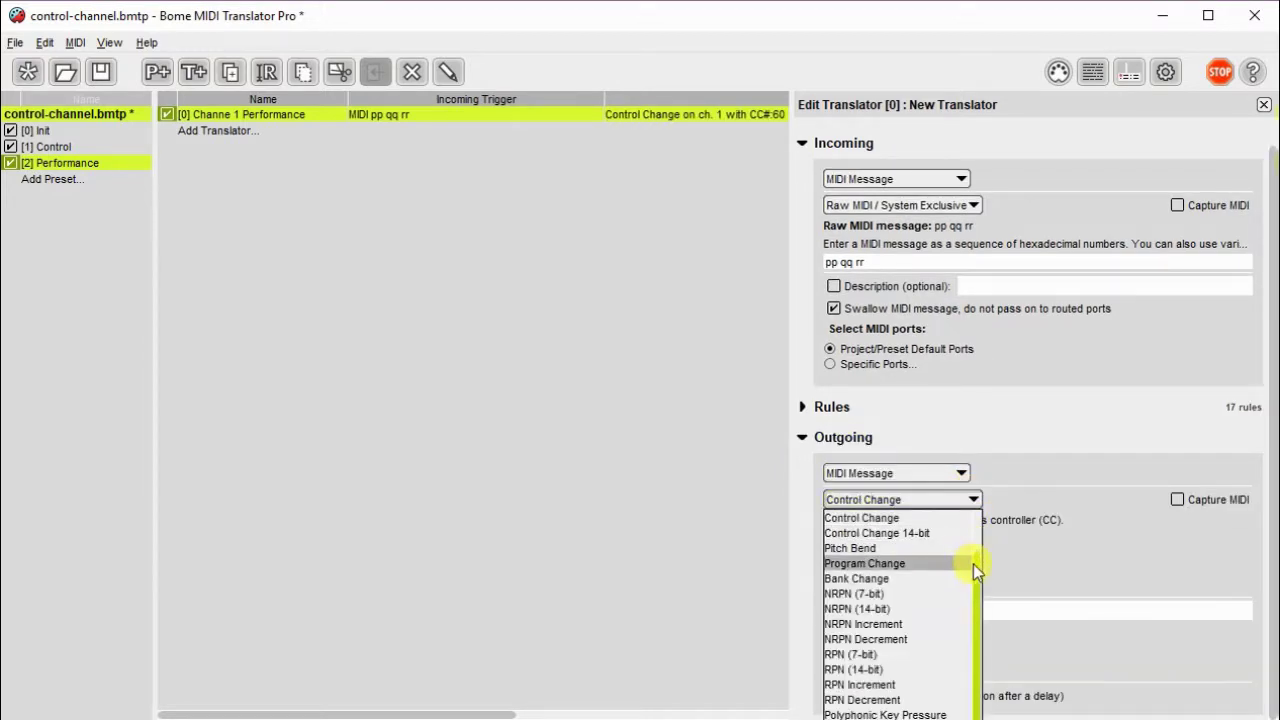
{"action": "left_click_drag", "start_coordinate": [973, 564], "coordinate": [975, 520]}
{"action": "left_click", "coordinate": [924, 534]}
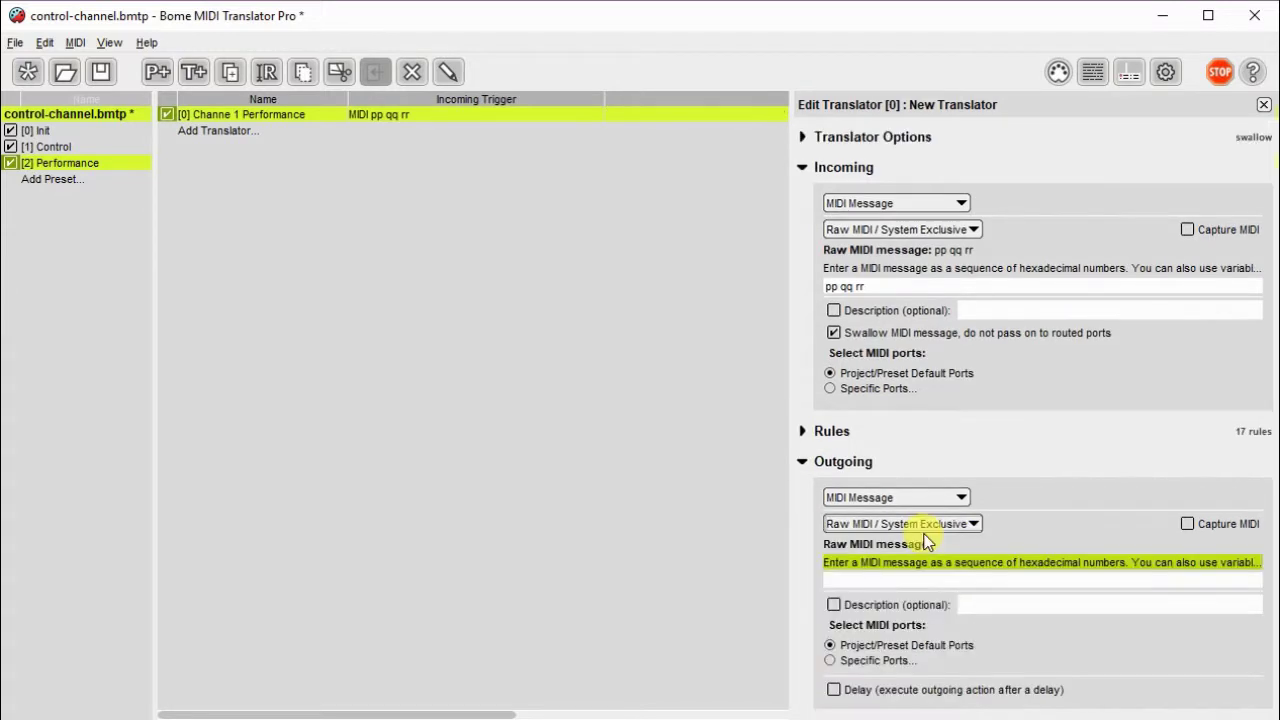
{"action": "left_click", "coordinate": [870, 576]}
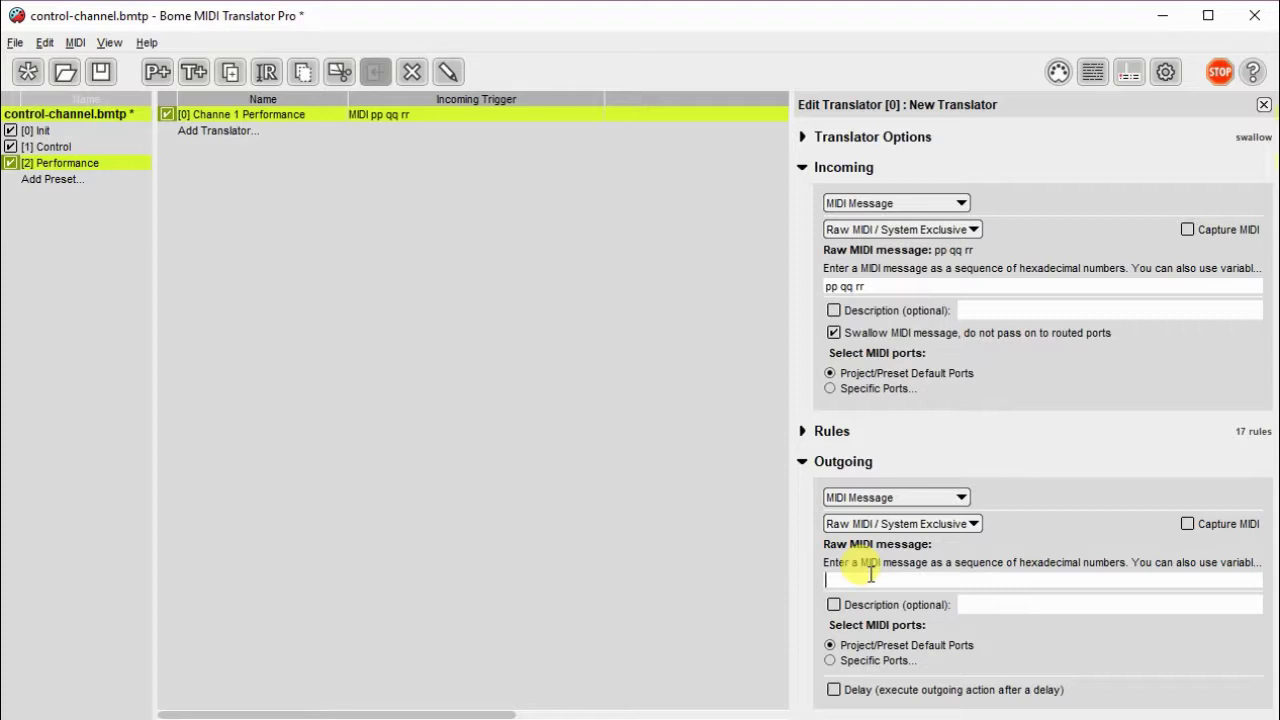
{"action": "type", "text": "uu qq rr"}
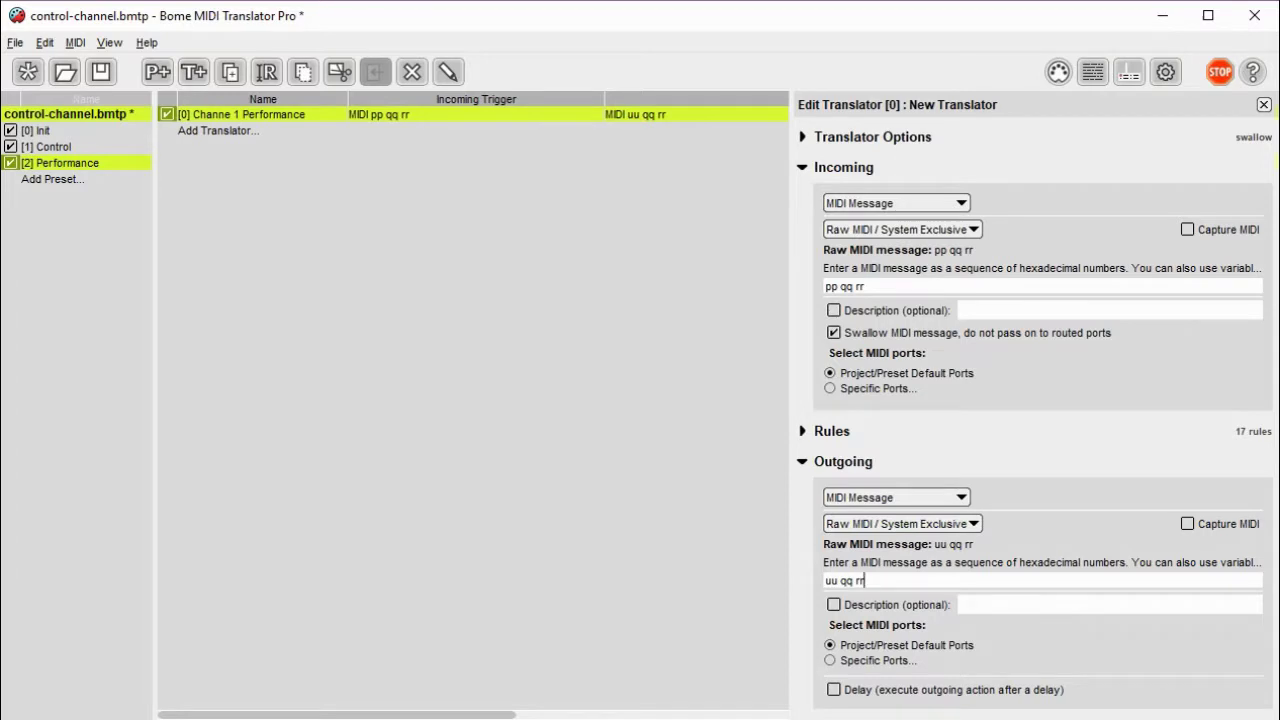
Duplicate the Performance translator and name the copy Channel 2 Performance
{"action": "right_click", "coordinate": [254, 120]}
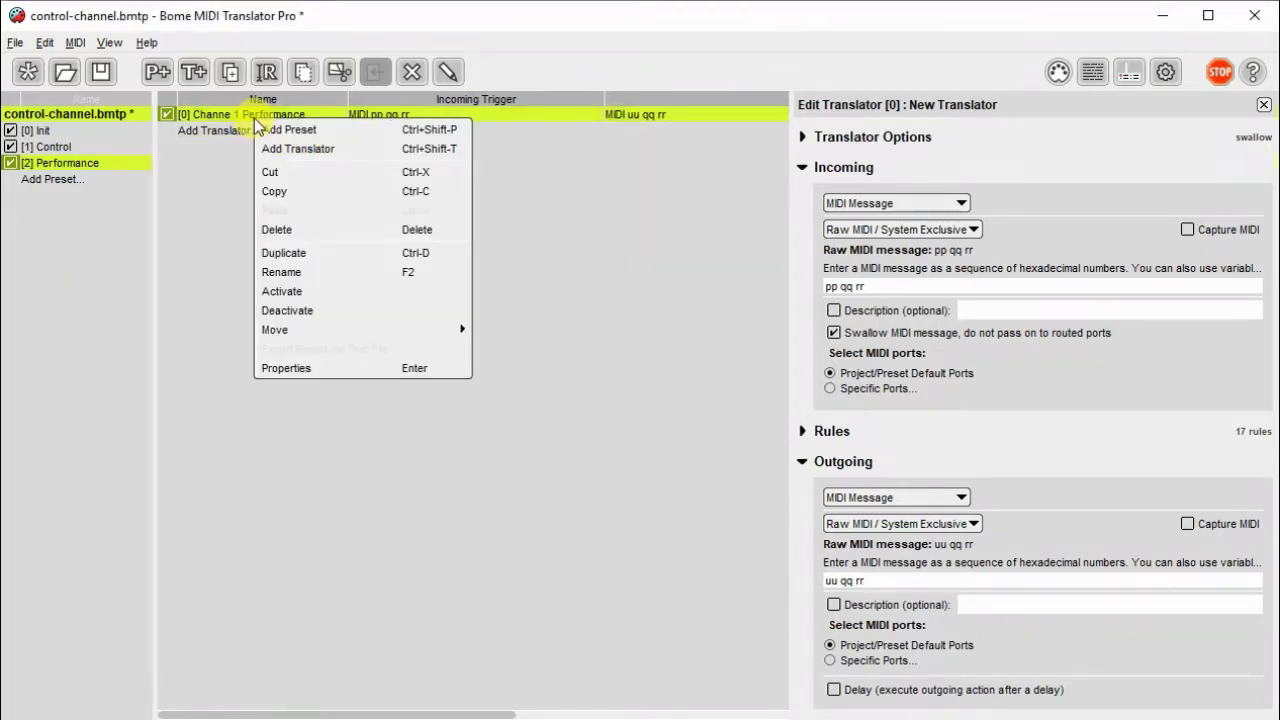
{"action": "left_click", "coordinate": [300, 254]}
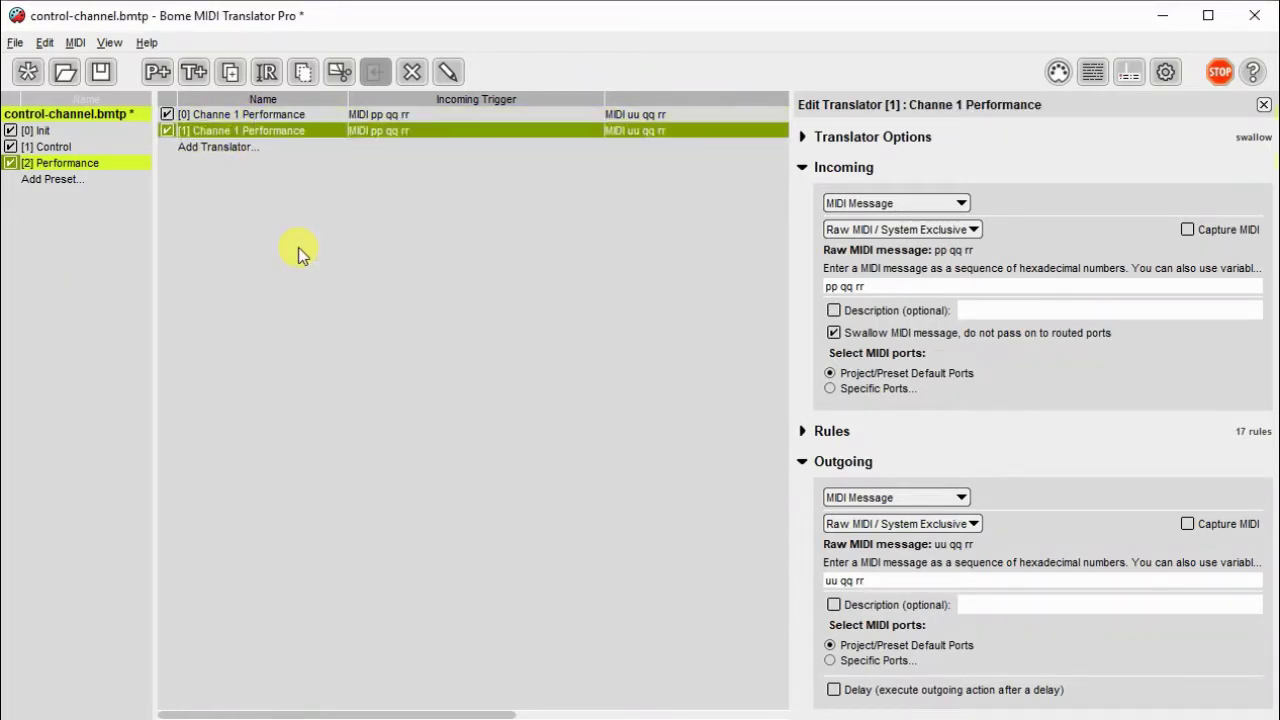
{"action": "left_click", "coordinate": [239, 128]}
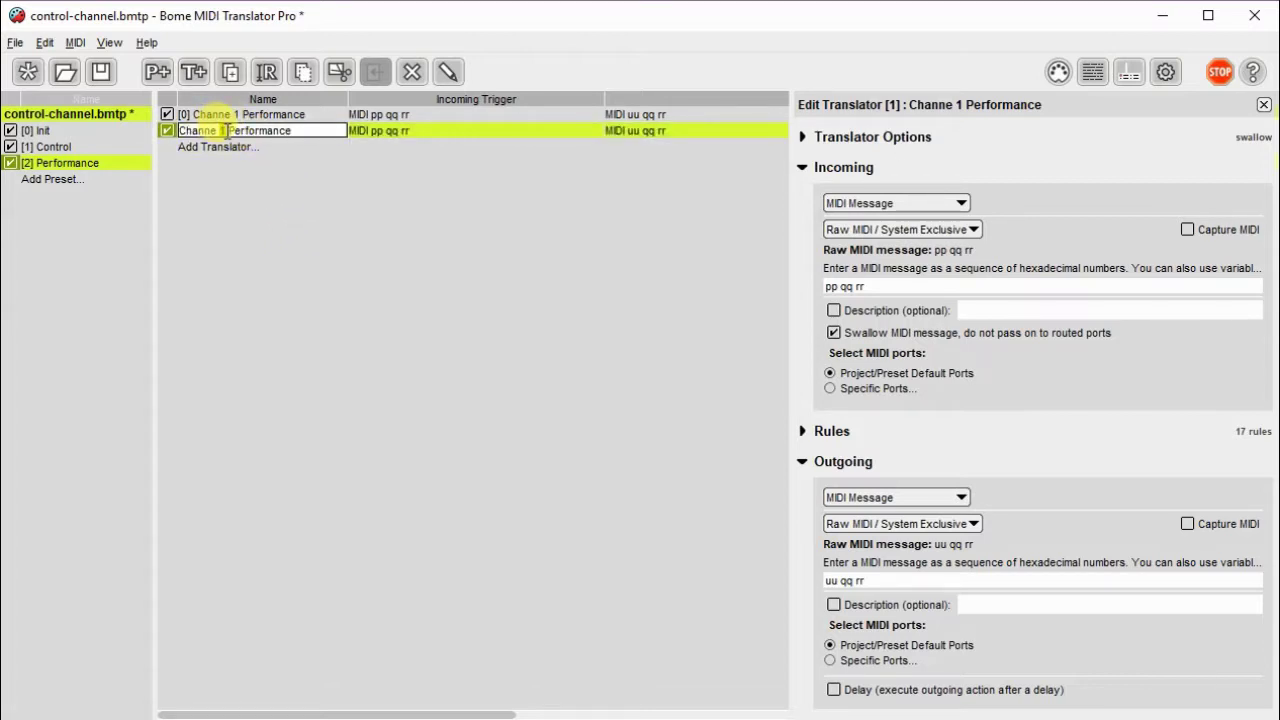
{"action": "type", "text": "2"}
{"action": "type", "text": "l"}
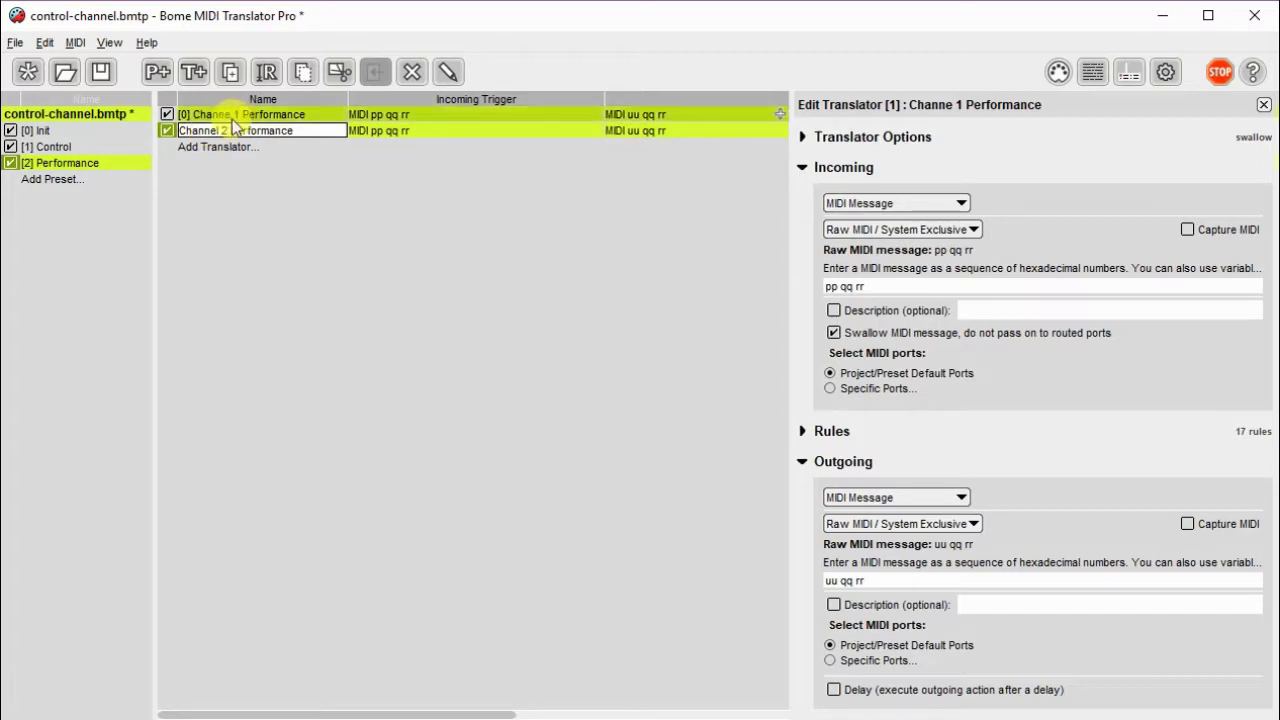
{"action": "left_click", "coordinate": [228, 118]}
Correct the original translator's name to Channel 1 Performance
{"action": "left_click", "coordinate": [228, 118]}
{"action": "key", "text": "BackSpace"}
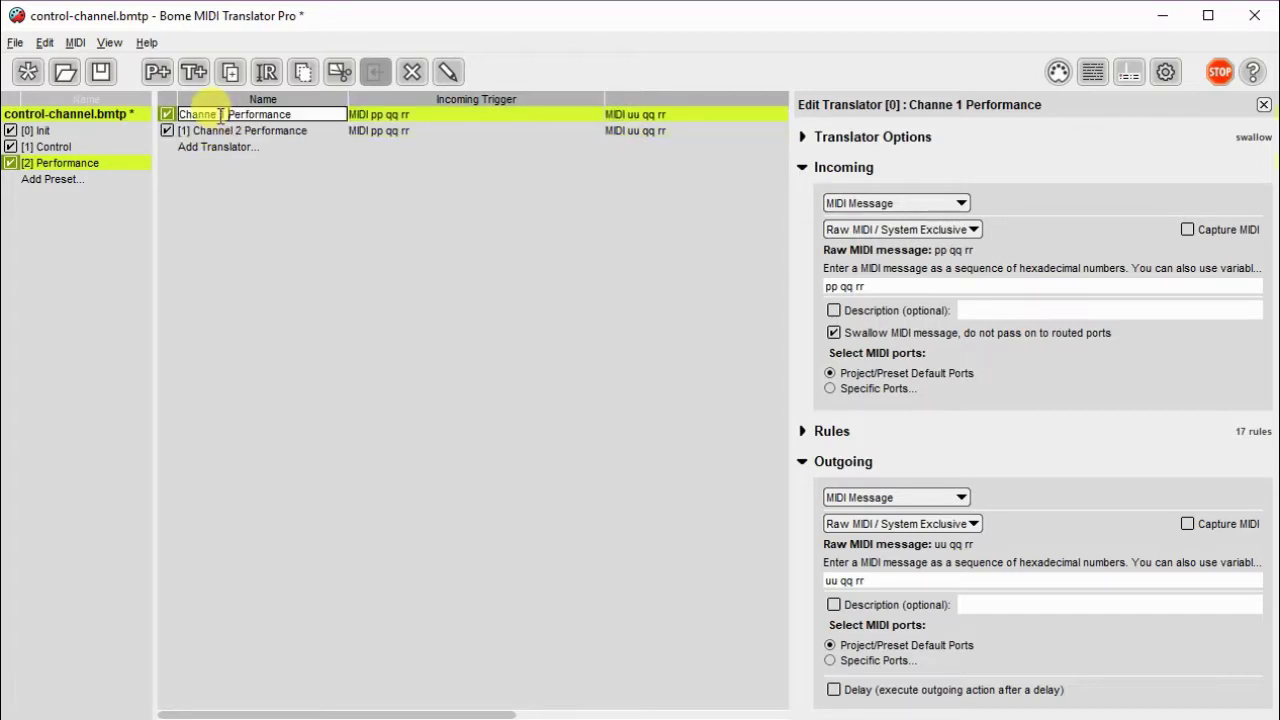
{"action": "type", "text": "l"}
{"action": "left_click", "coordinate": [232, 198]}
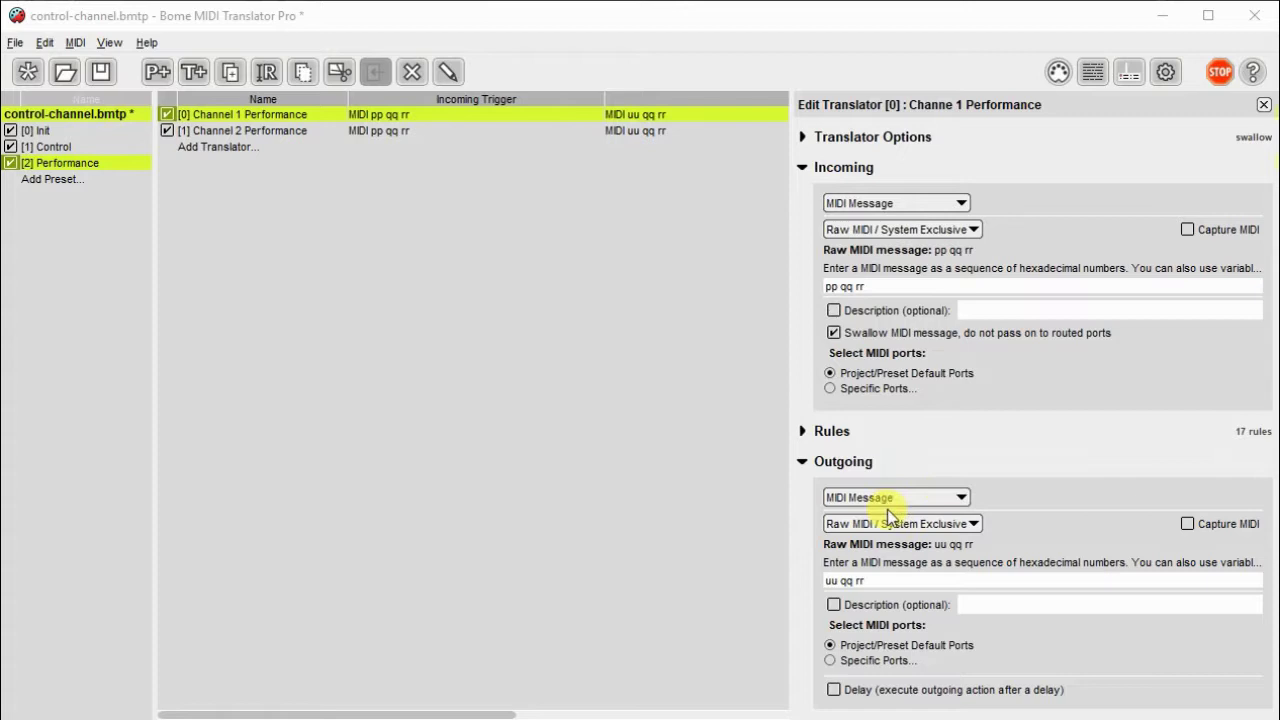
Replace the Channel 1 Performance rules script with a channel-mask comment and 'tt=pp&0x0F'
{"action": "left_click", "coordinate": [805, 432]}
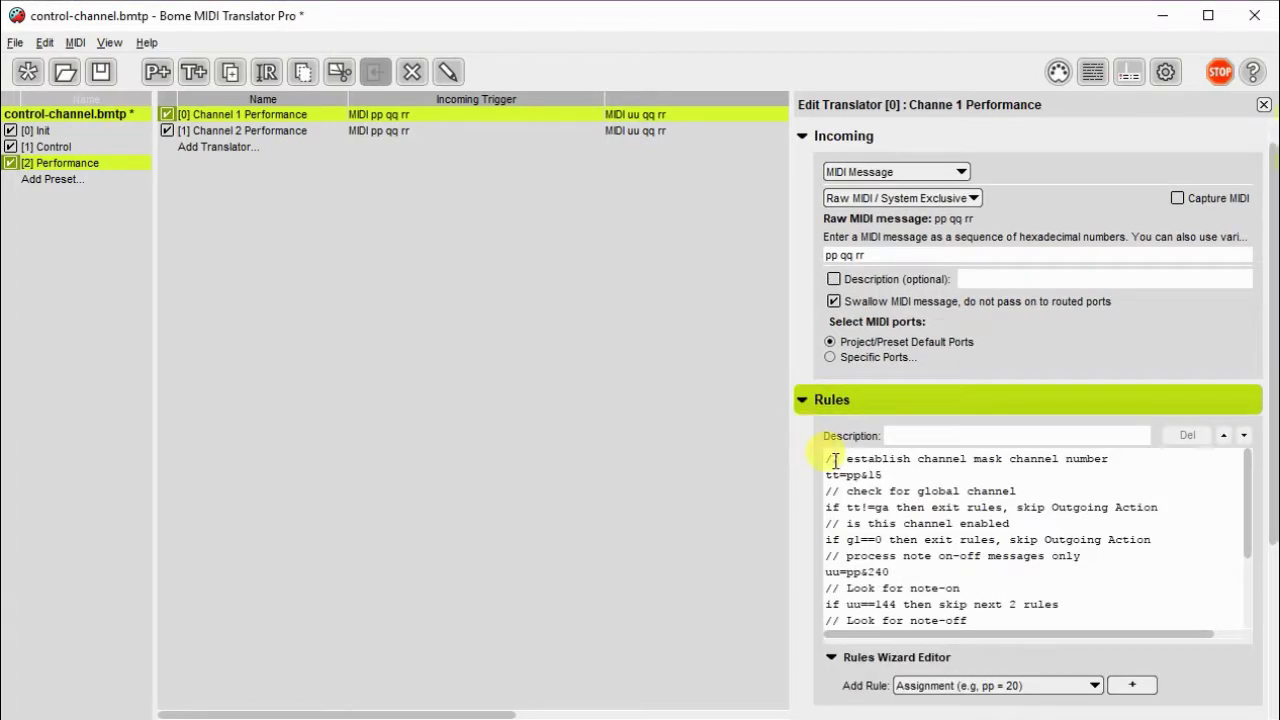
{"action": "left_click_drag", "start_coordinate": [831, 460], "coordinate": [1060, 660]}
{"action": "key", "text": "Delete"}
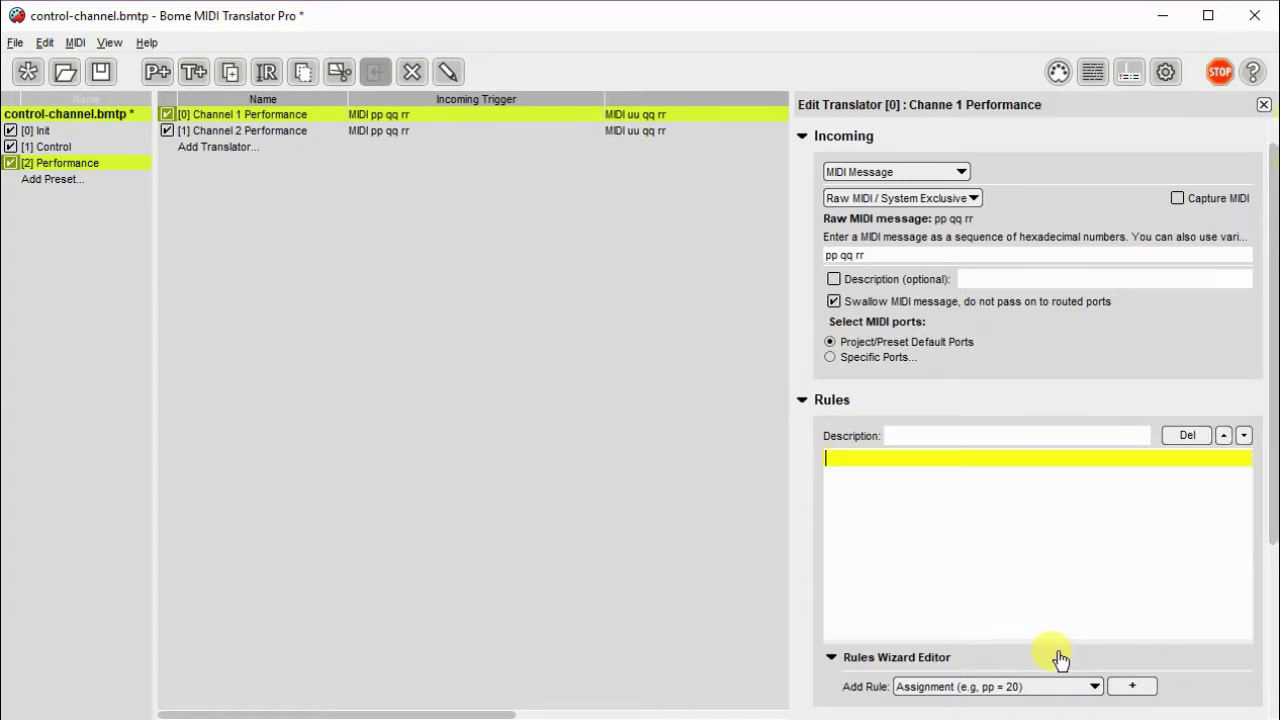
{"action": "type", "text": "/"}
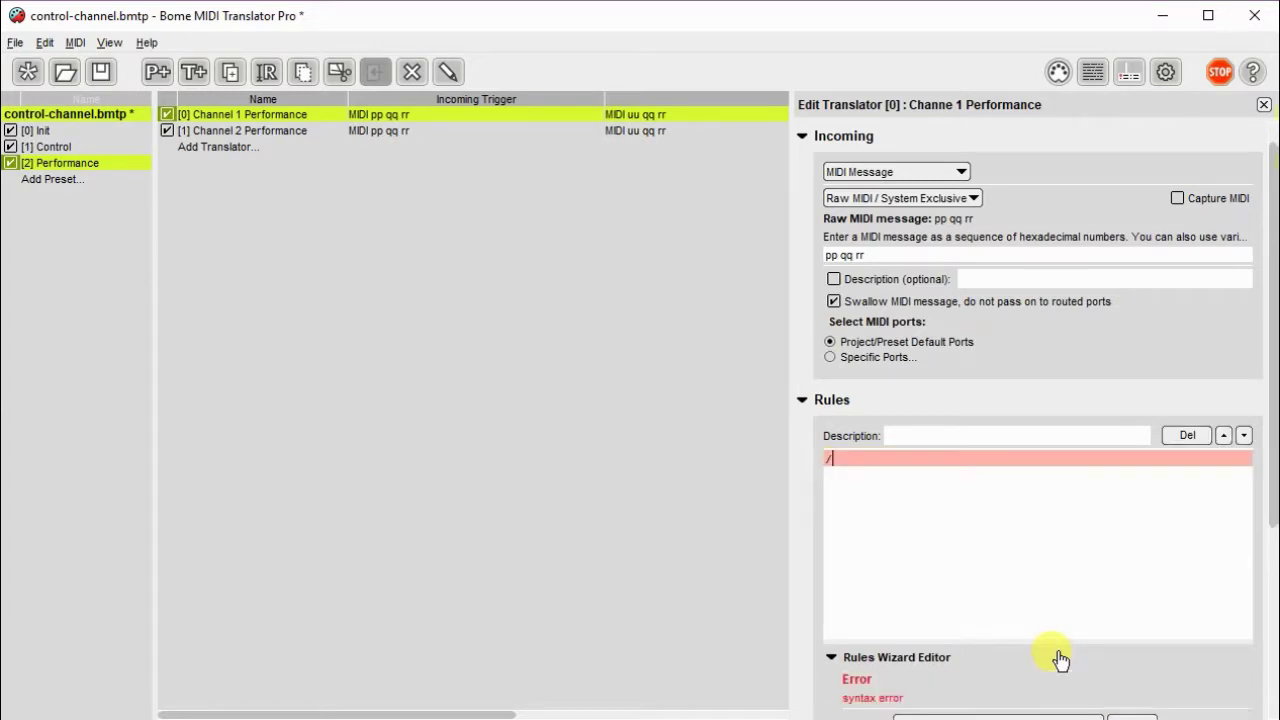
{"action": "type", "text": "/ establish chan"}
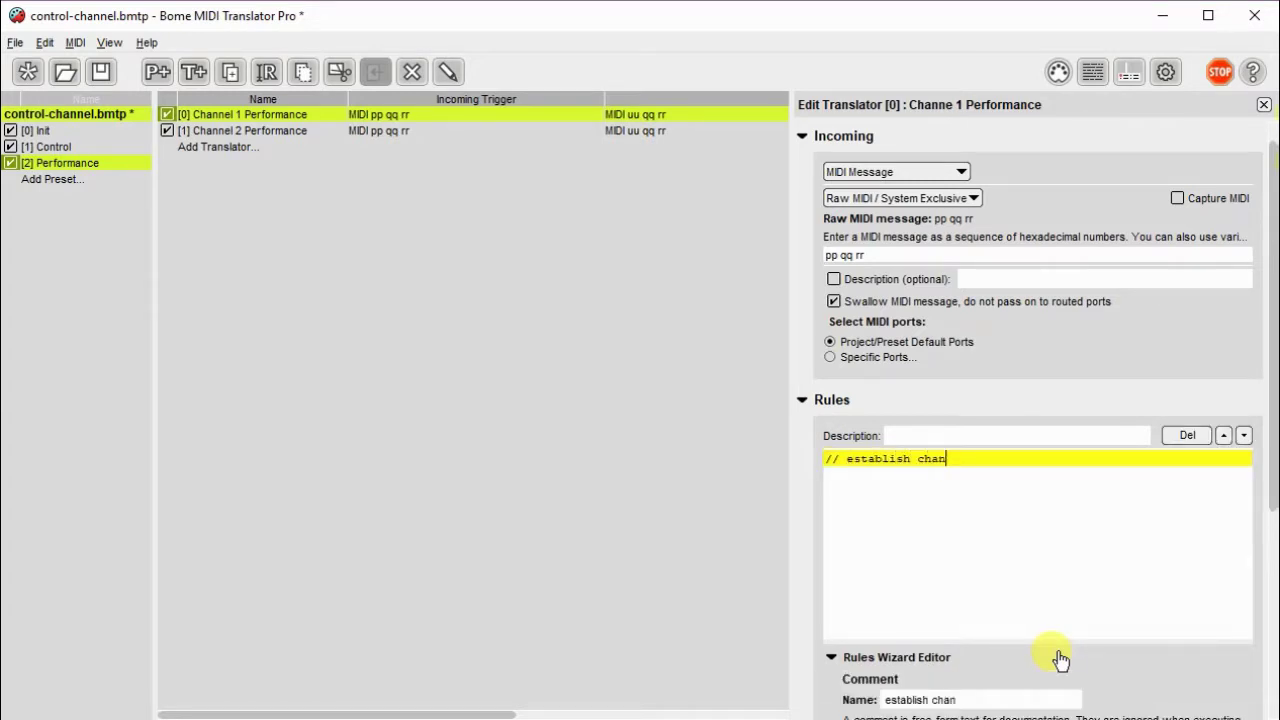
{"action": "type", "text": "nel mask channel number"}
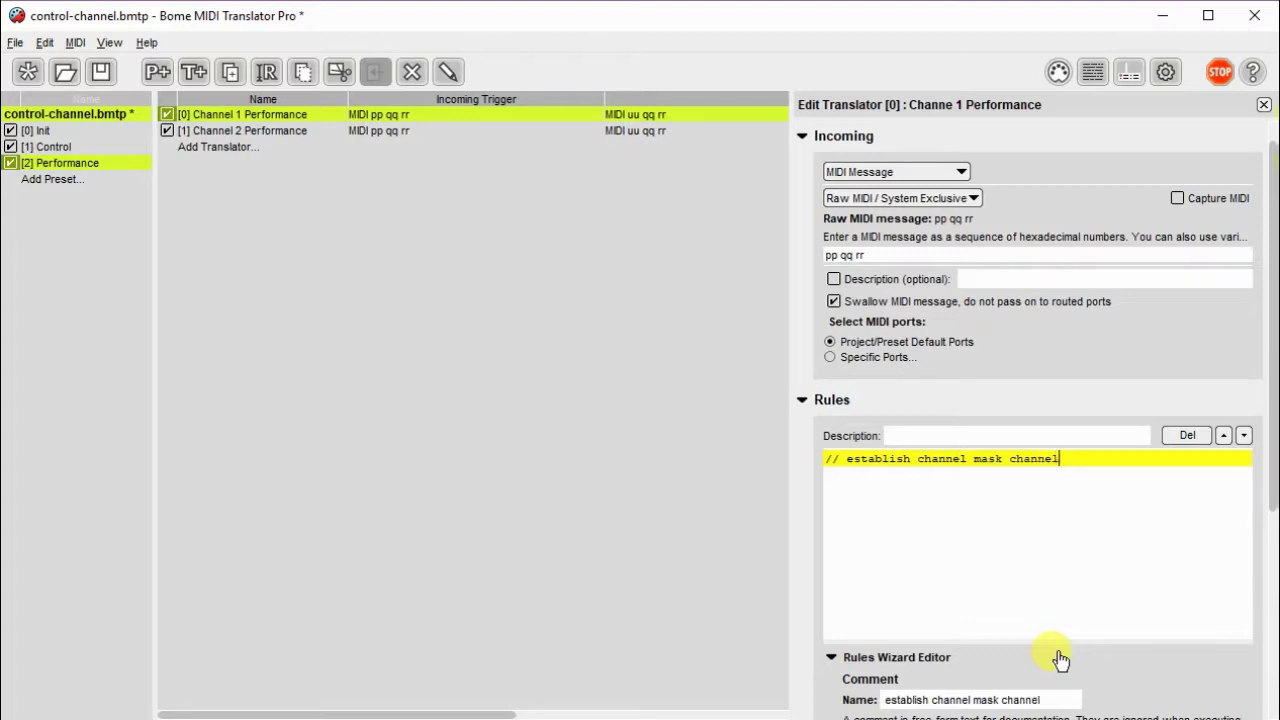
{"action": "key", "text": "Return"}
{"action": "type", "text": "tt=pp&0x0F"}
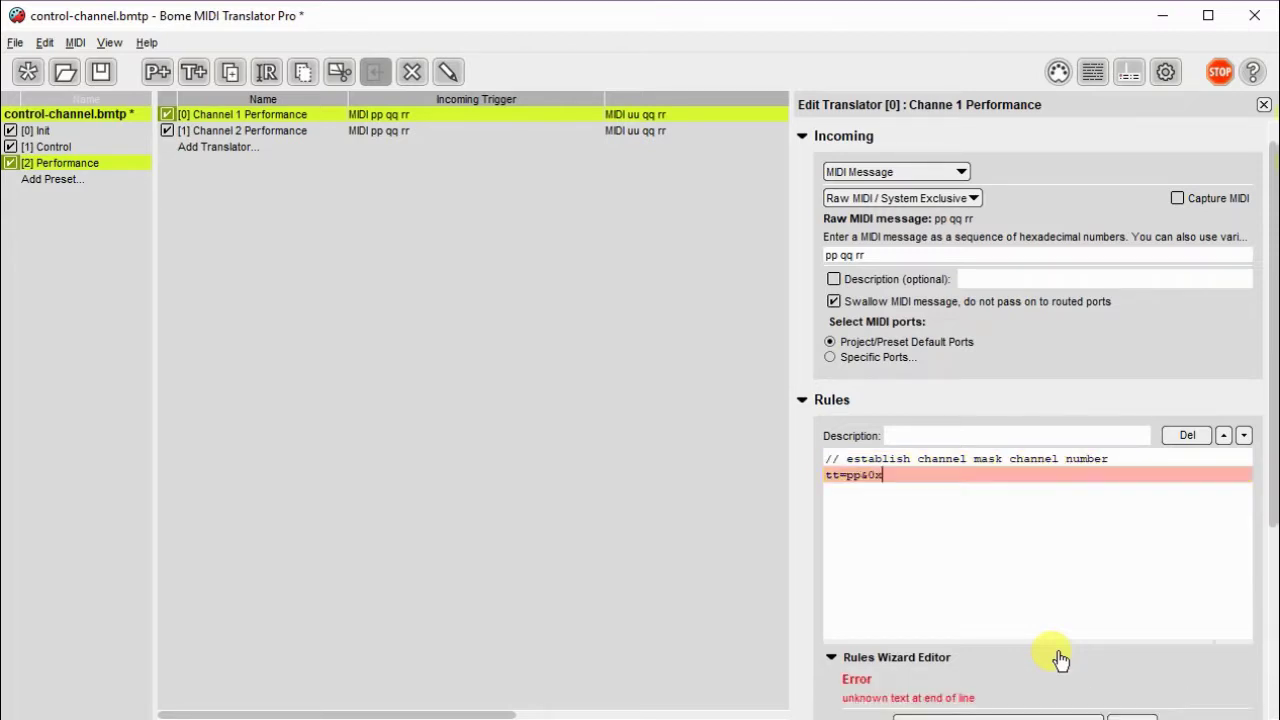
{"action": "key", "text": "Return"}
Add rules that skip output when 'tt!=ga' or 'g2==0', with their comments
{"action": "type", "text": "// check fo"}
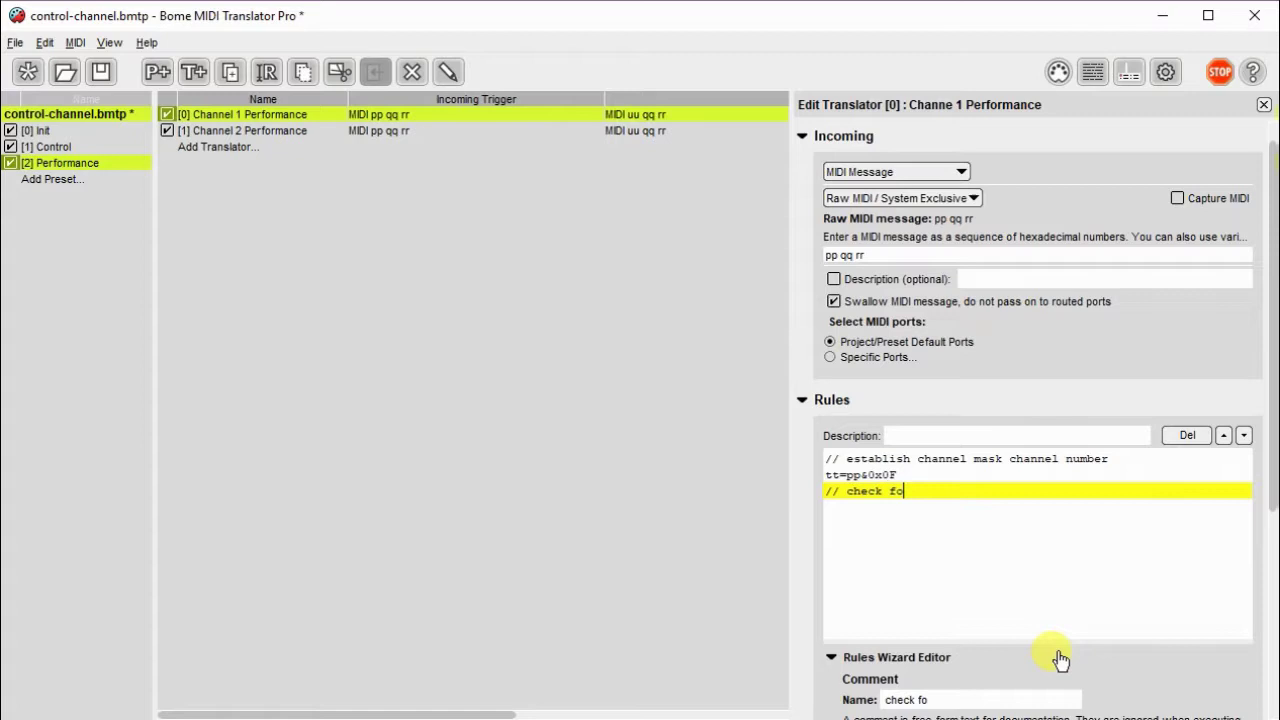
{"action": "type", "text": "r global channel"}
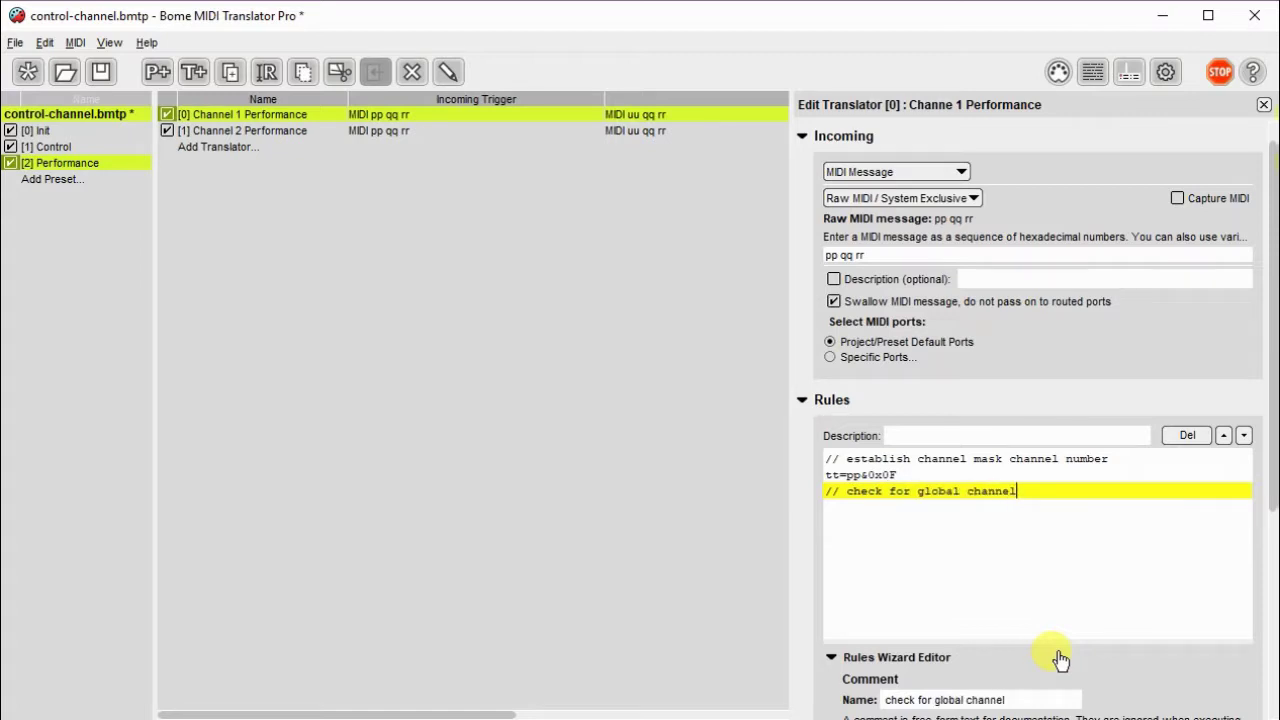
{"action": "key", "text": "Return"}
{"action": "type", "text": "if tt!=ga then"}
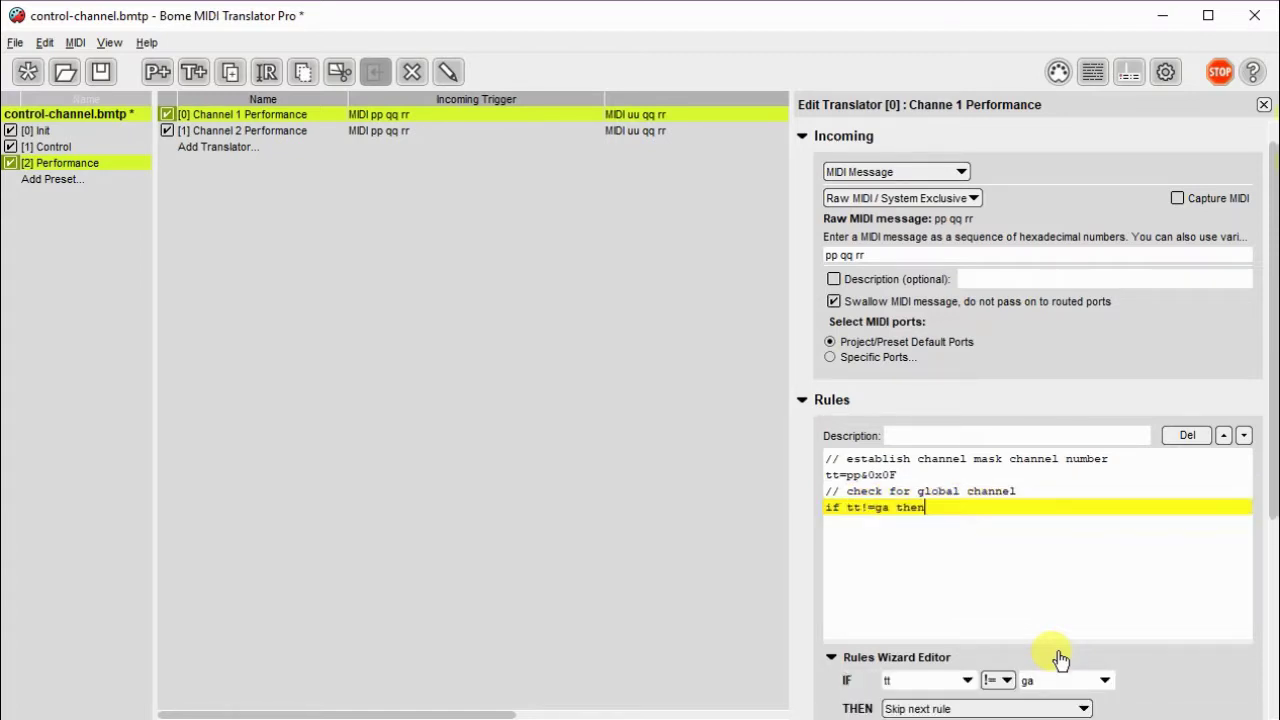
{"action": "type", "text": " exit rules, skip"}
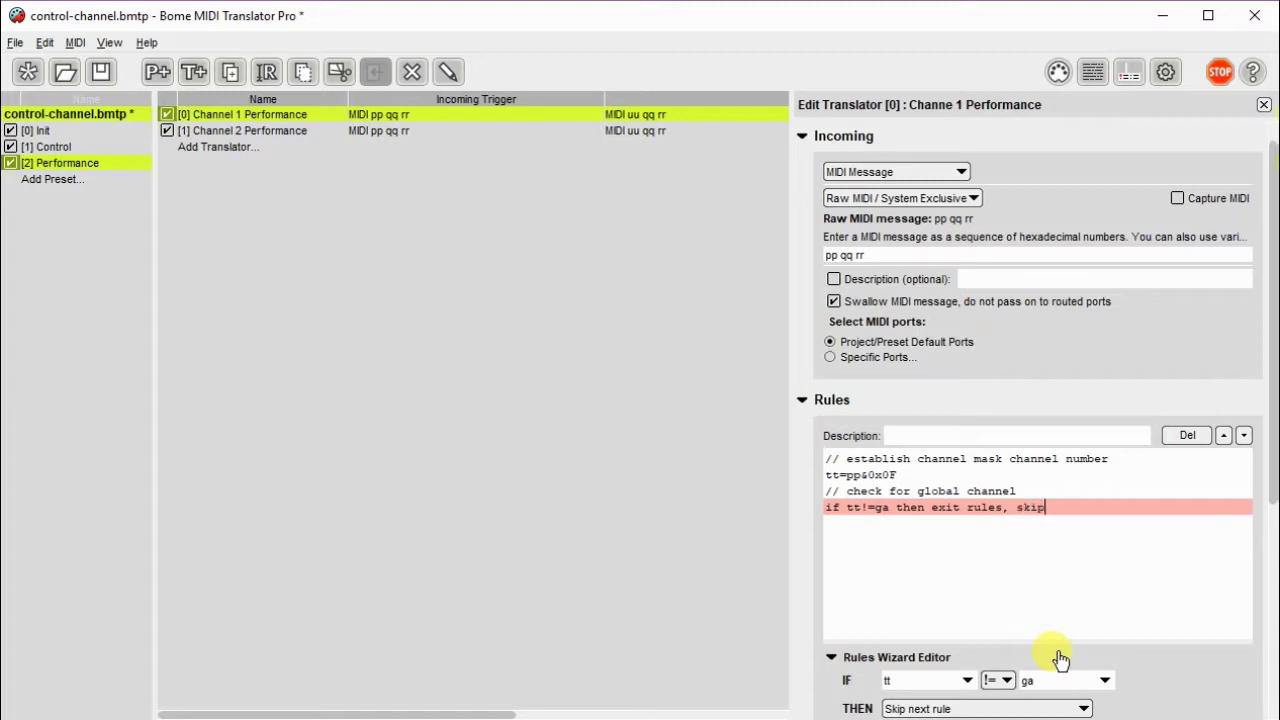
{"action": "type", "text": " outgoing action"}
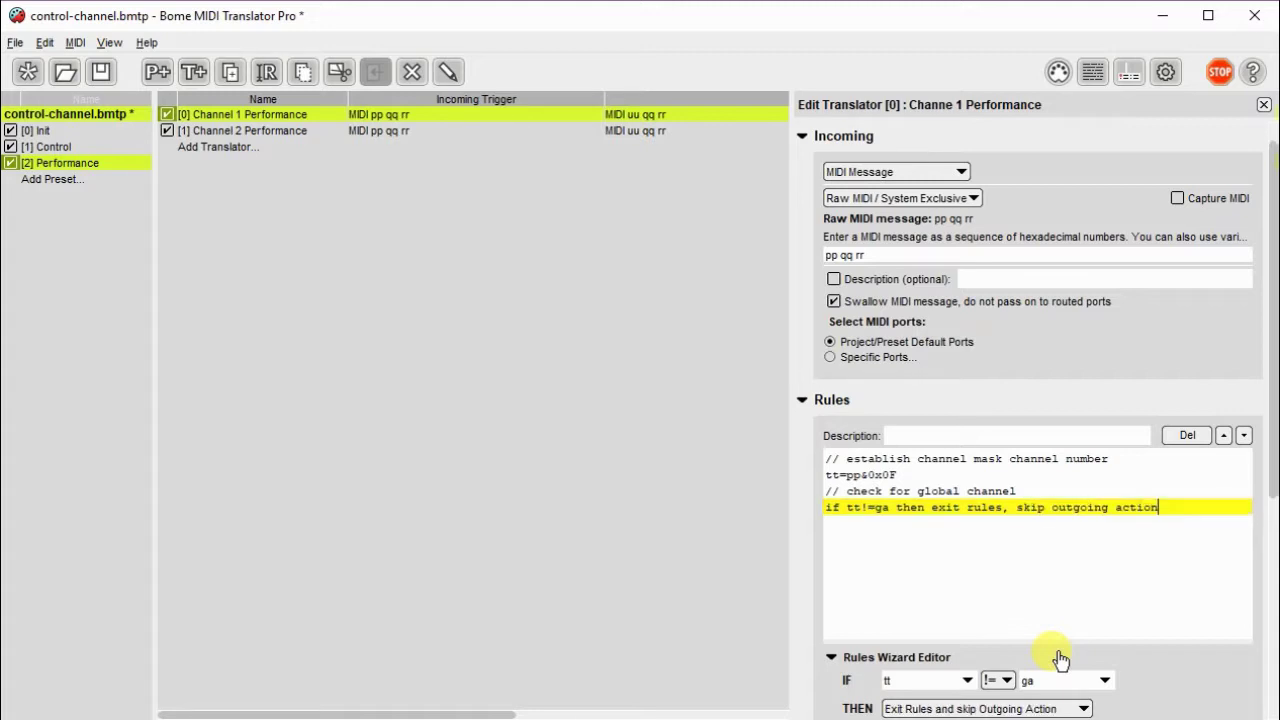
{"action": "key", "text": "Return"}
{"action": "type", "text": "// is this channel enabled"}
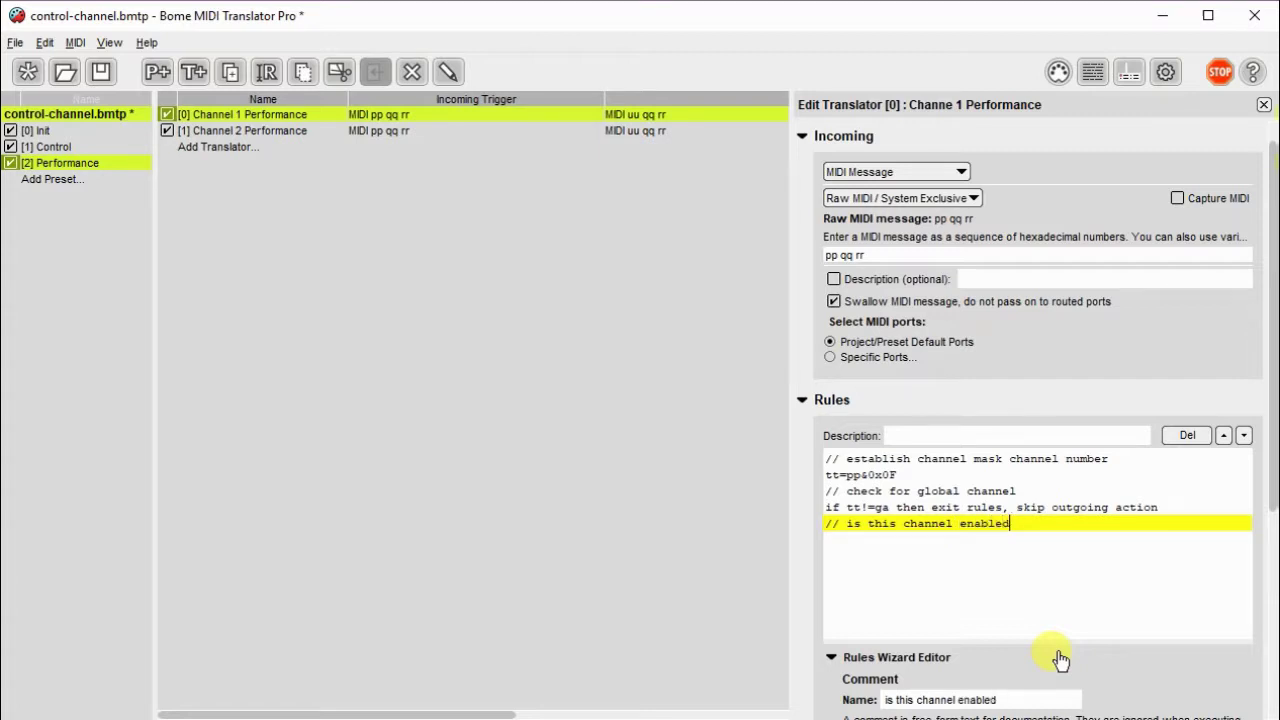
{"action": "key", "text": "Return"}
{"action": "type", "text": "if"}
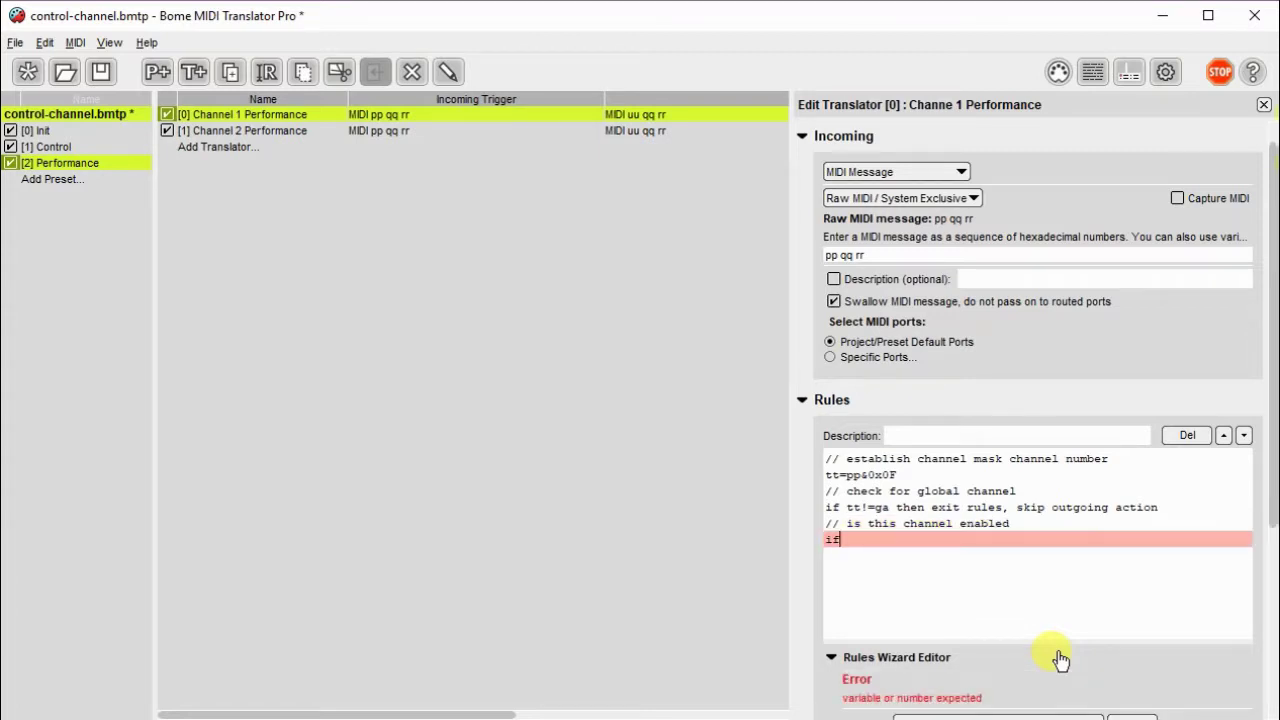
{"action": "type", "text": " g2==0 then exit rules, skip out"}
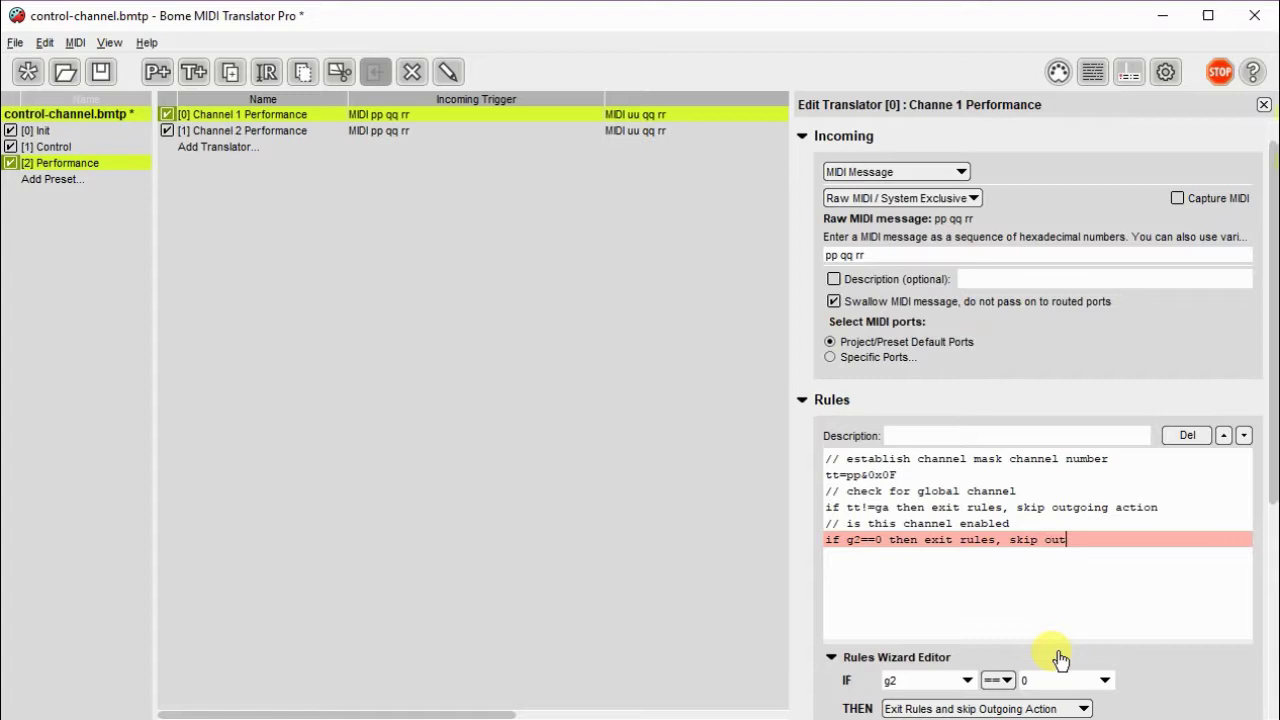
{"action": "type", "text": "going action"}
Add 'uu=pp&0xF0' and the note-on check 'if uu==0x90 then skip next 2 rules'
{"action": "key", "text": "Return"}
{"action": "type", "text": "//"}
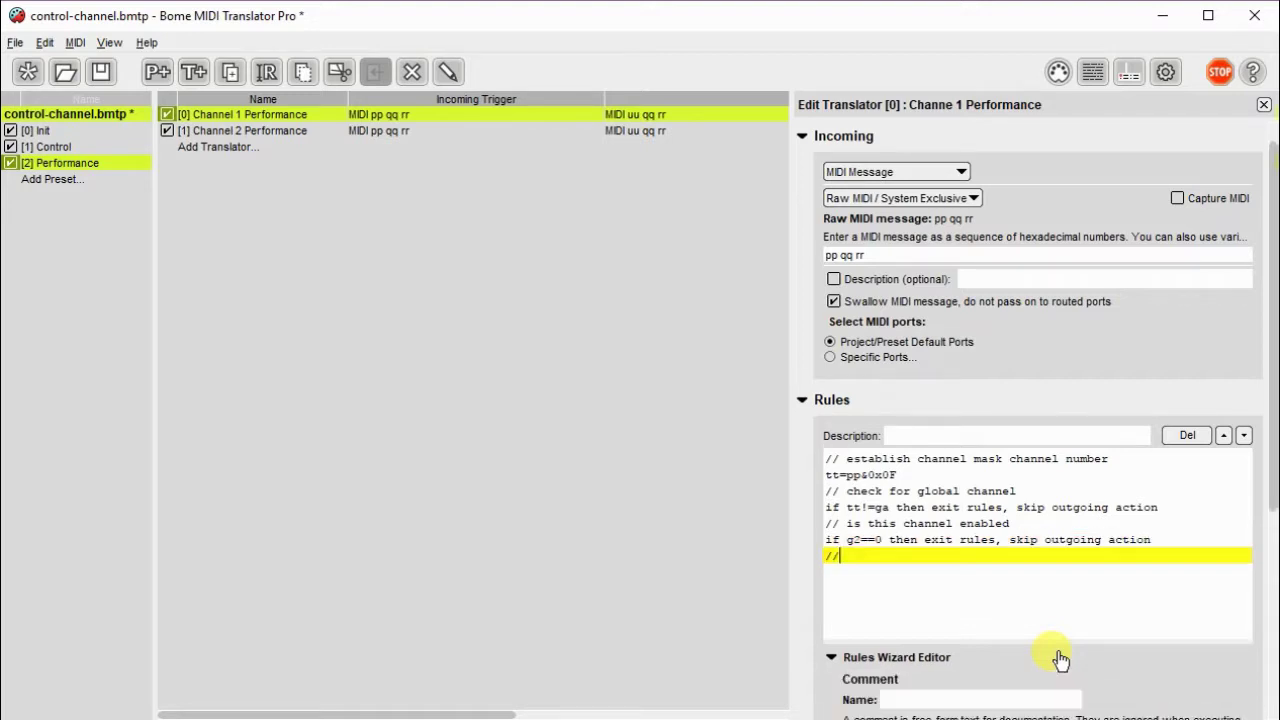
{"action": "type", "text": " process note on"}
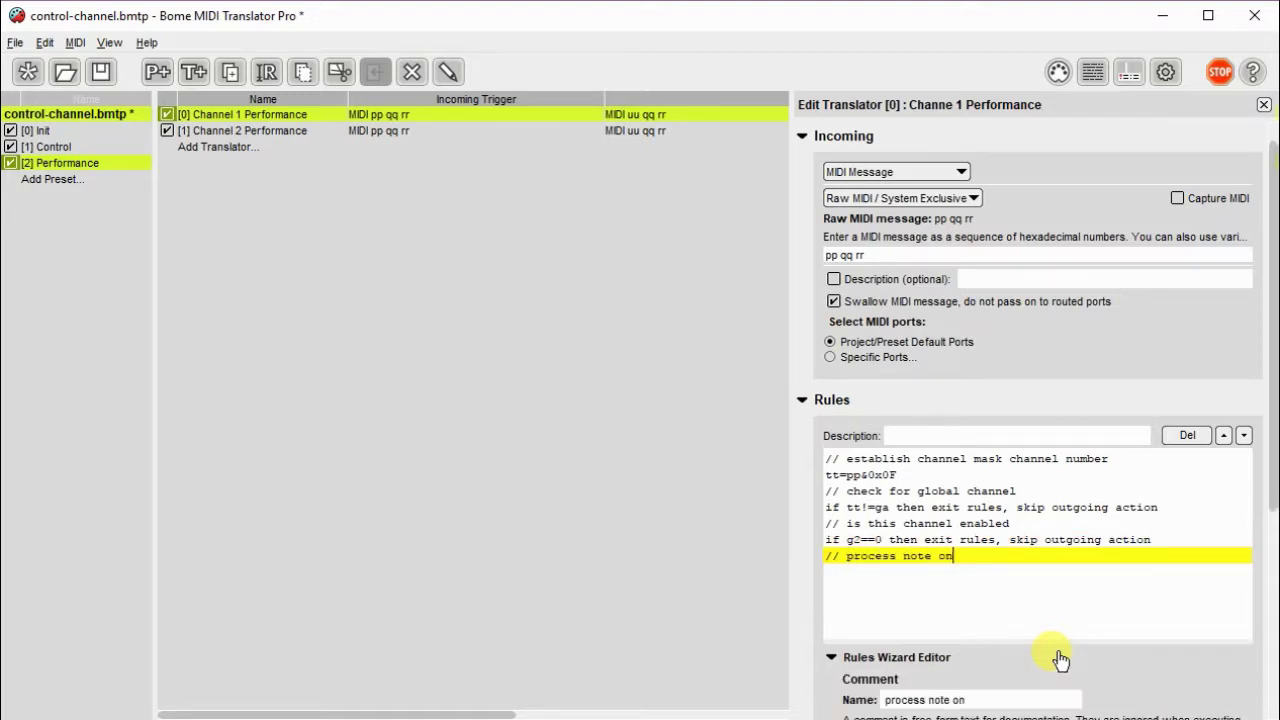
{"action": "type", "text": "-off messages only"}
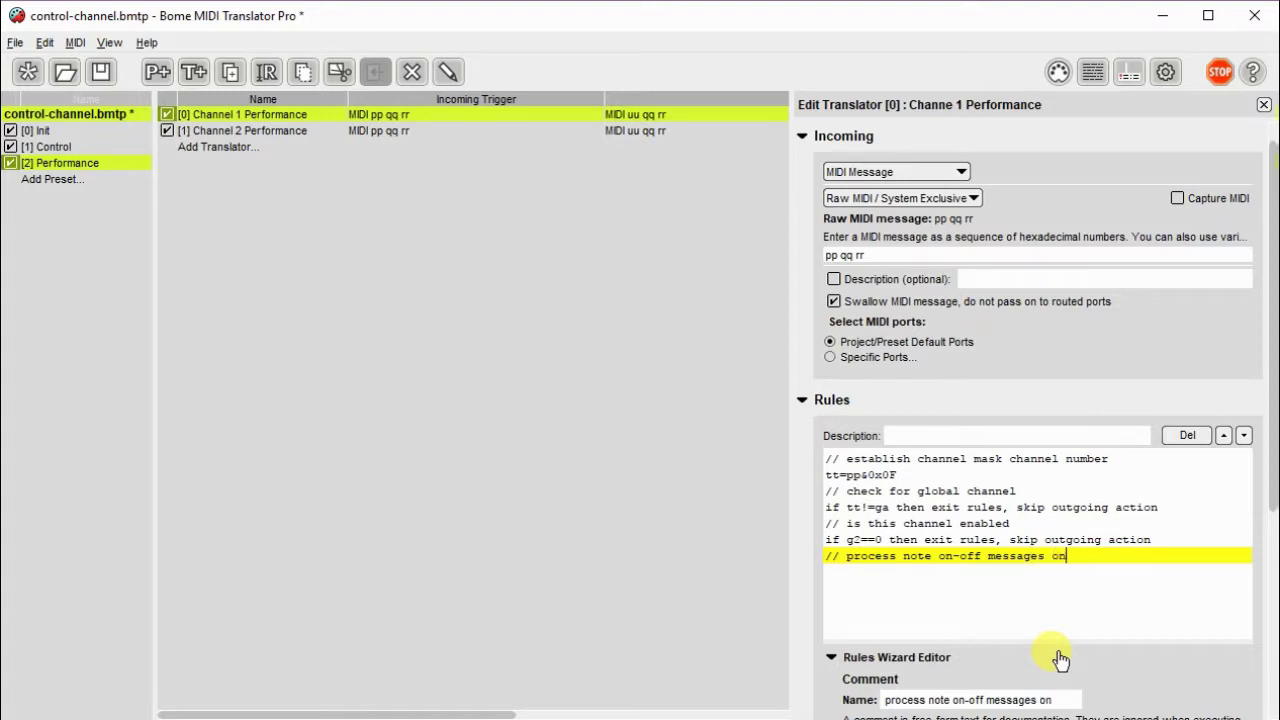
{"action": "key", "text": "Return"}
{"action": "type", "text": "uu=pp&0xF0"}
{"action": "key", "text": "Return"}
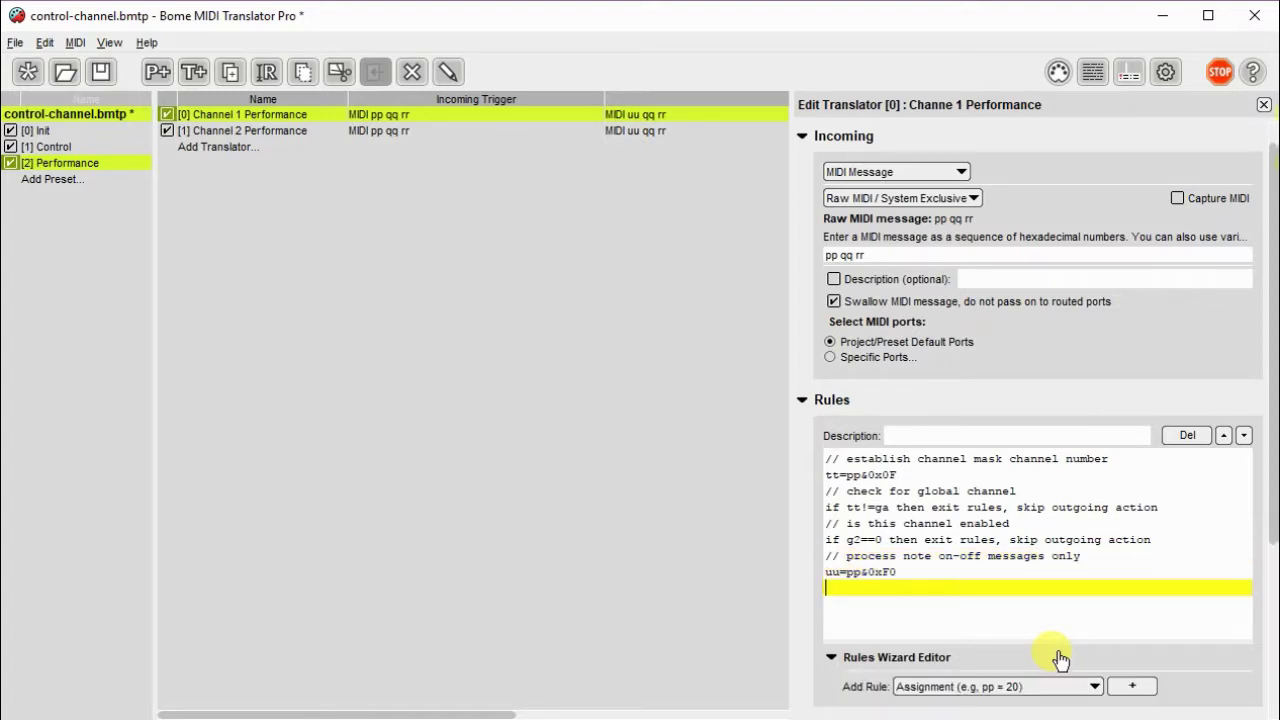
{"action": "type", "text": "// Look for note-on"}
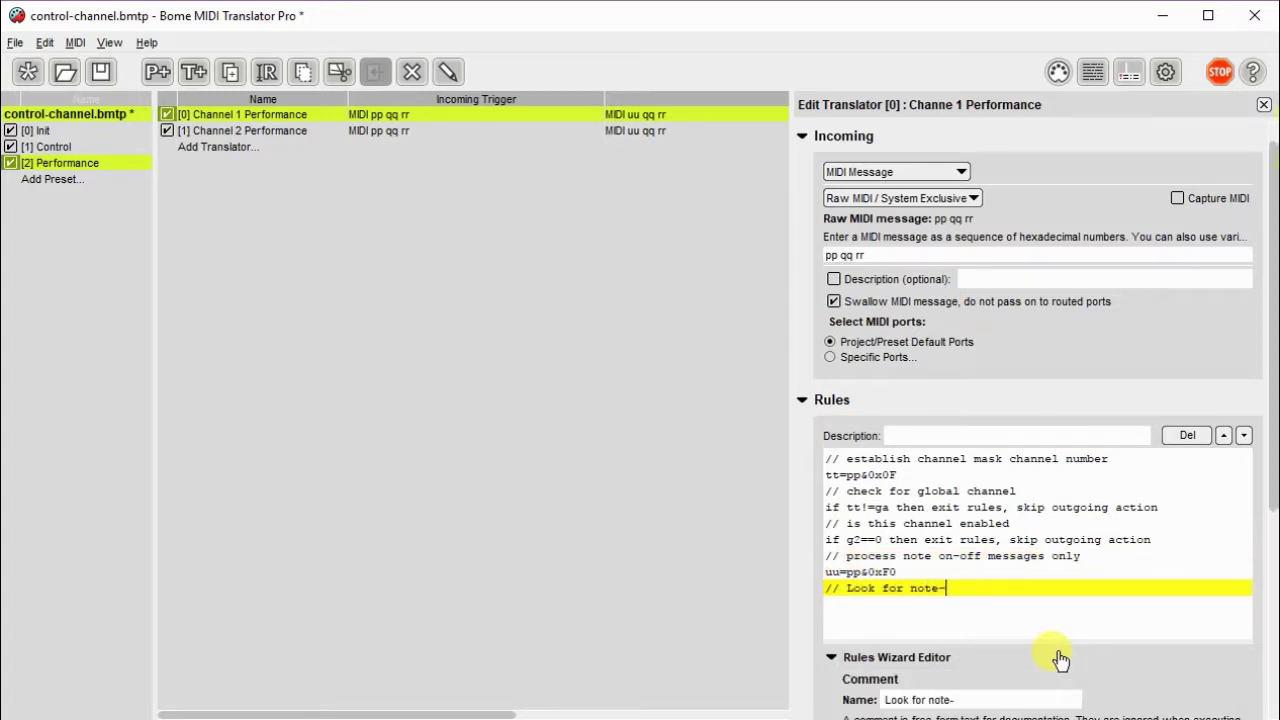
{"action": "key", "text": "Return"}
{"action": "type", "text": "if uu==0x90"}
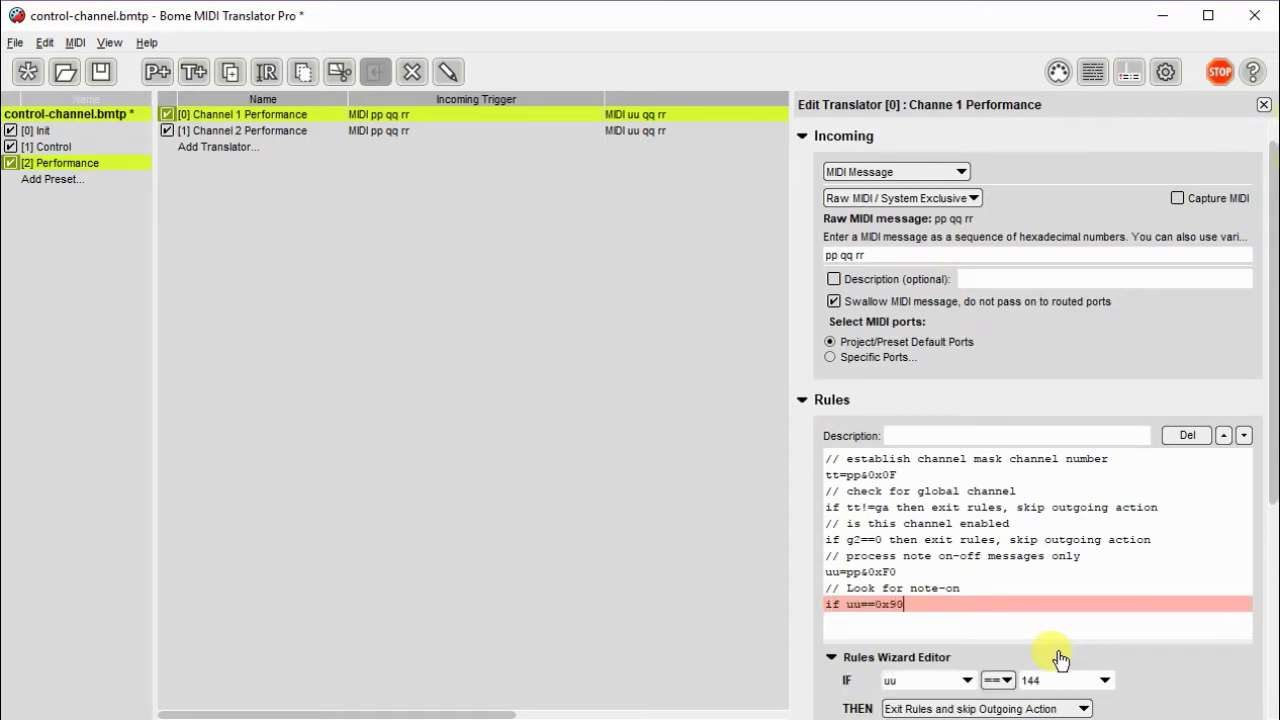
{"action": "type", "text": " then skip next 2 rules"}
Add the note-off check 'if uu==0x80 then skip next rule', then 'exit rules, skip outgoing action'
{"action": "key", "text": "Return"}
{"action": "type", "text": "// Look "}
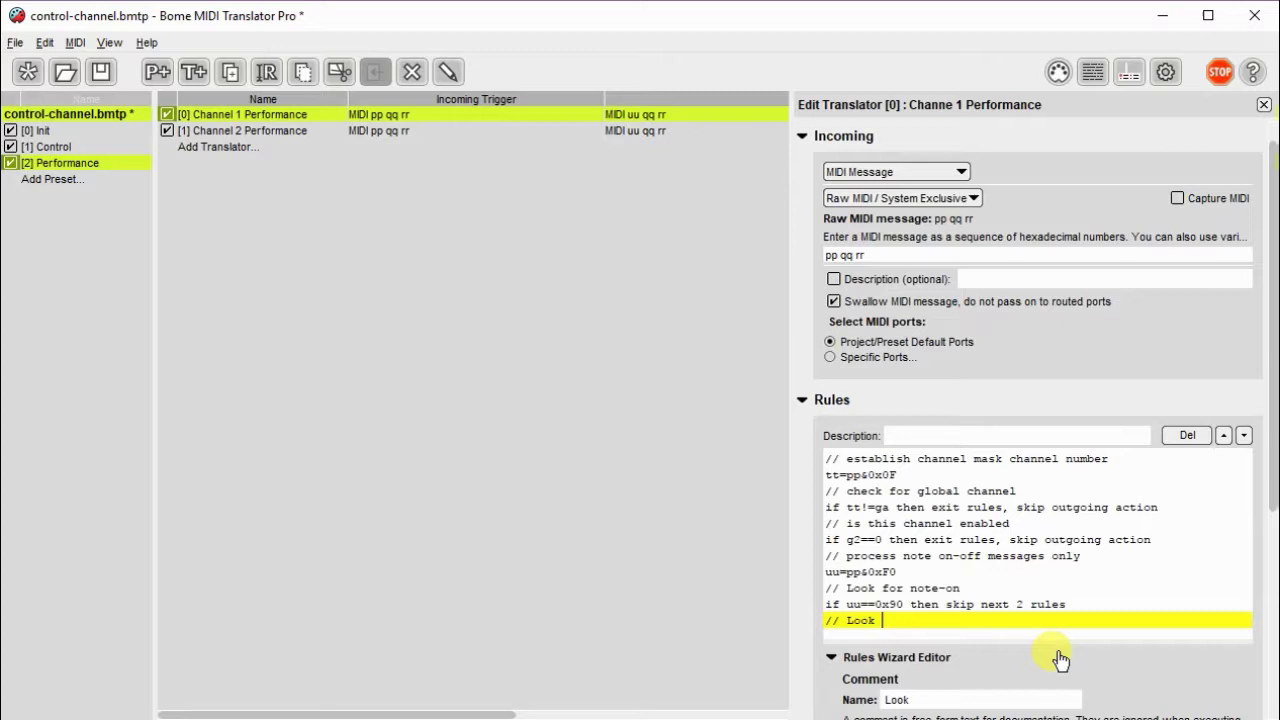
{"action": "type", "text": "for note-off"}
{"action": "key", "text": "Return"}
{"action": "type", "text": "i"}
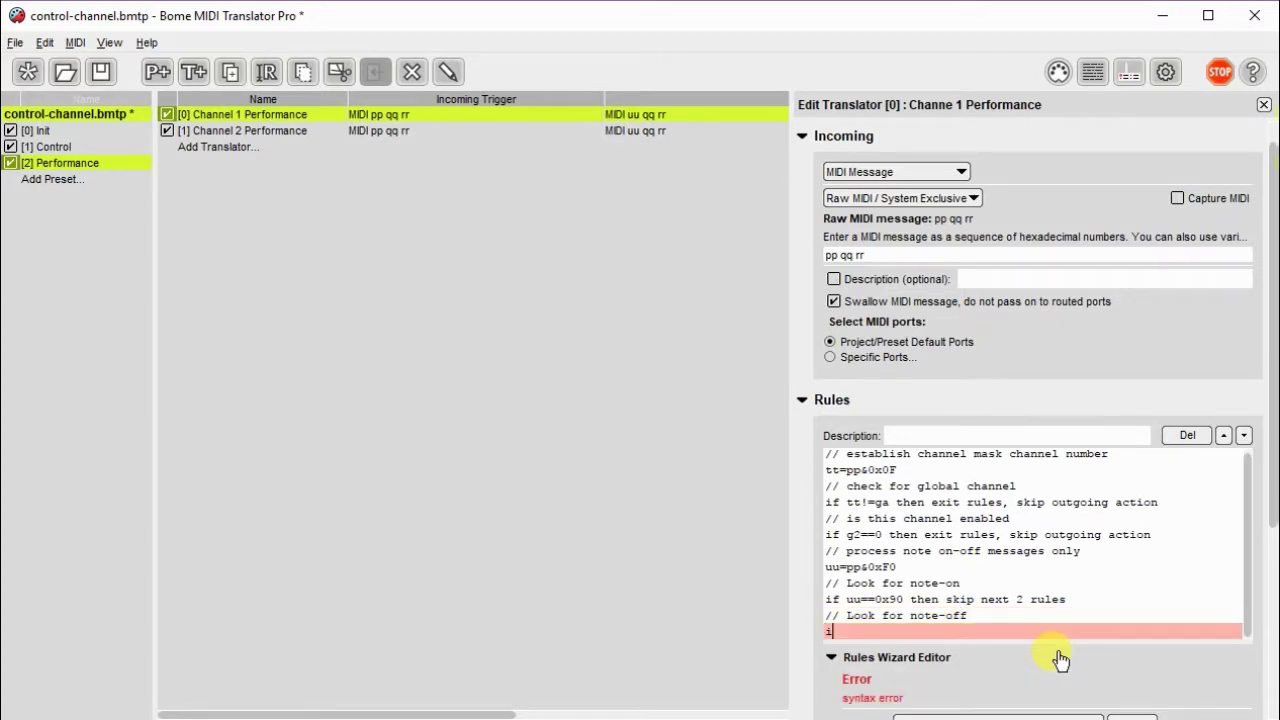
{"action": "type", "text": "f uu==0x80 then "}
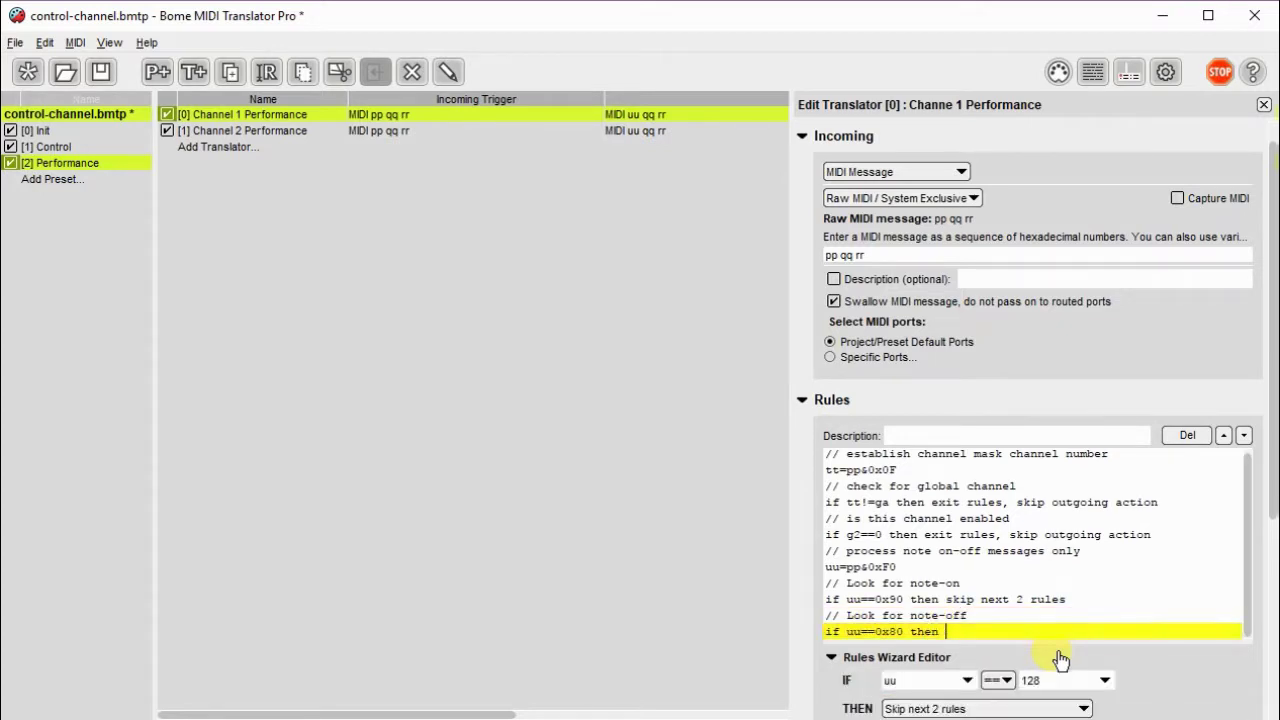
{"action": "type", "text": "skip next rule"}
{"action": "key", "text": "Return"}
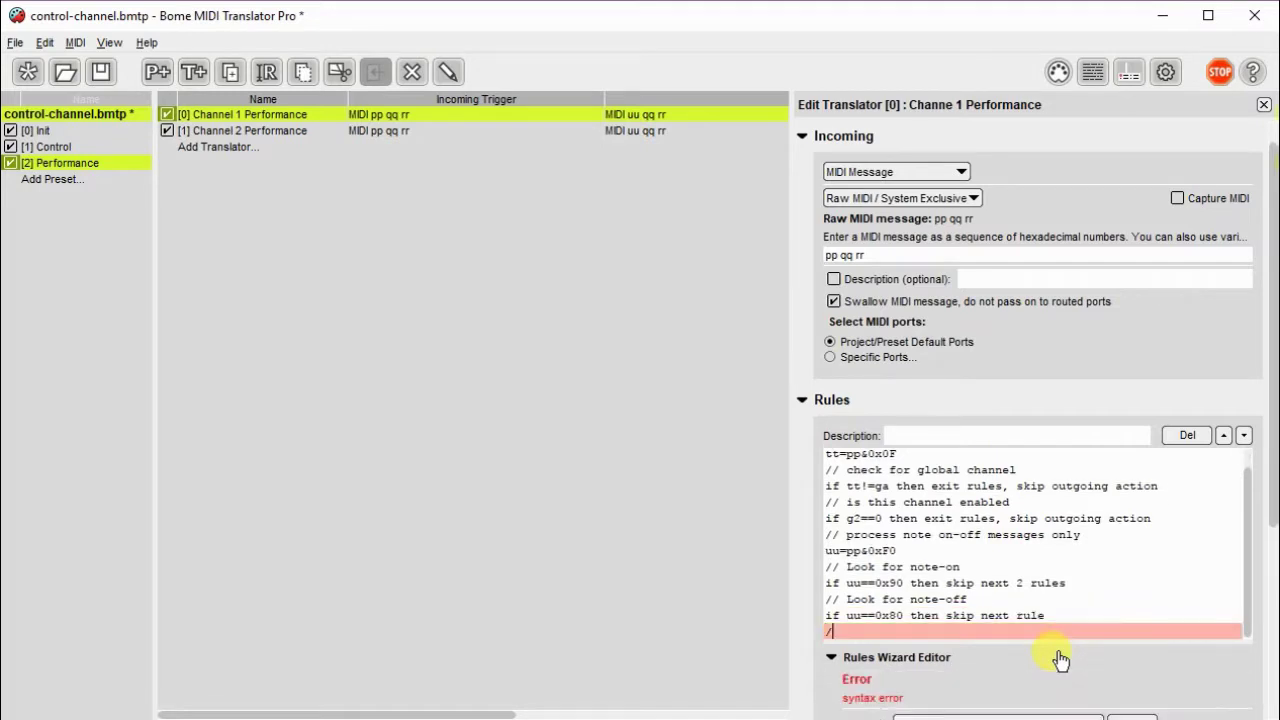
{"action": "type", "text": "// neither note o"}
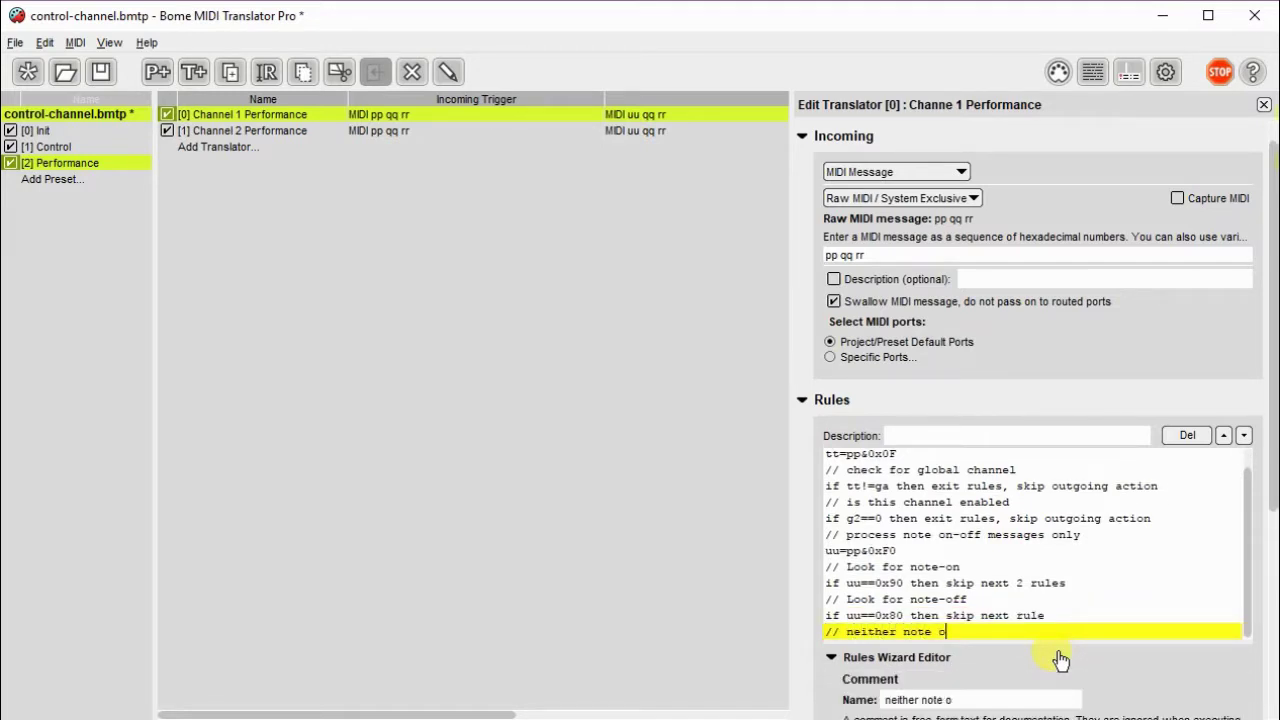
{"action": "type", "text": "n or note off, e"}
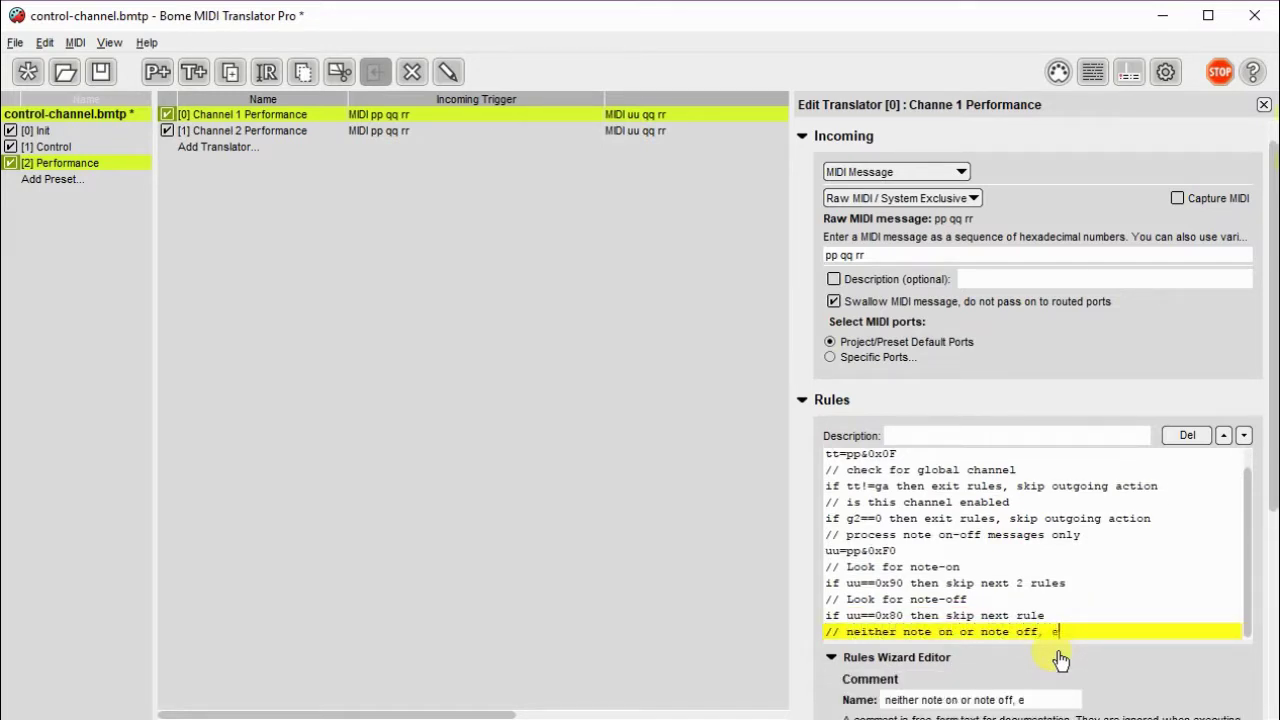
{"action": "type", "text": "xit translator"}
{"action": "key", "text": "Return"}
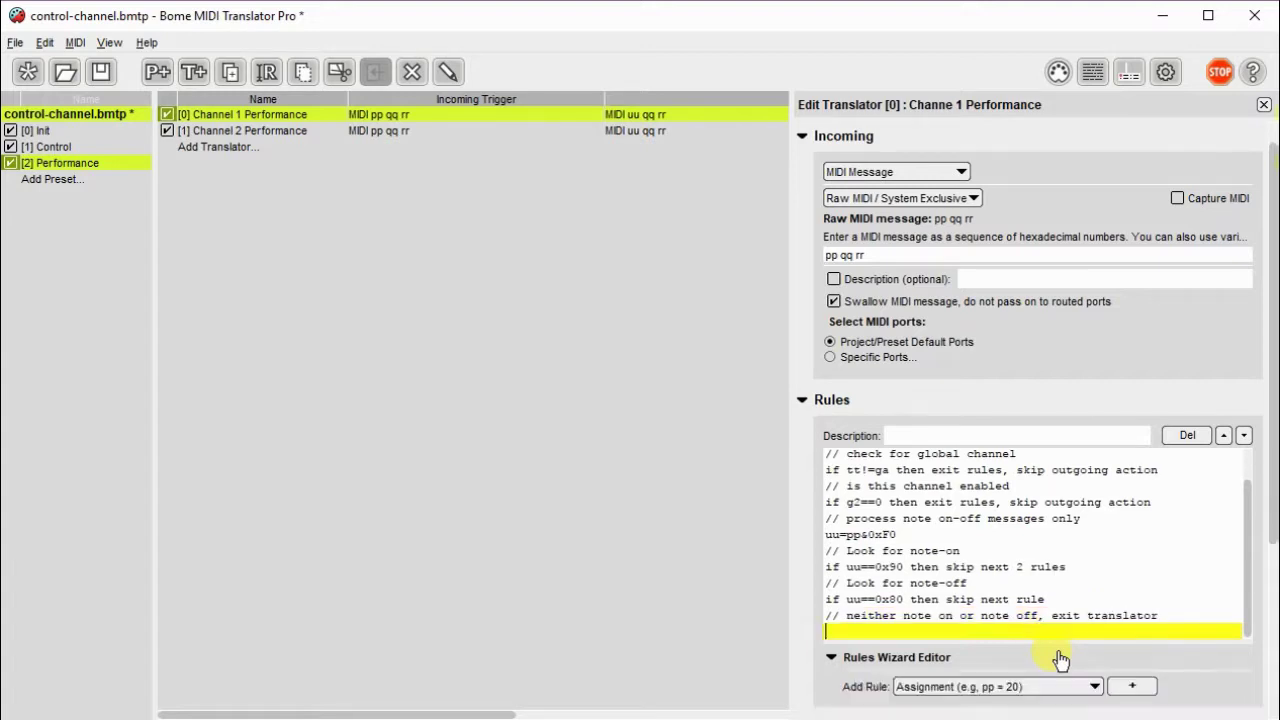
{"action": "type", "text": "exit rules, skip"}
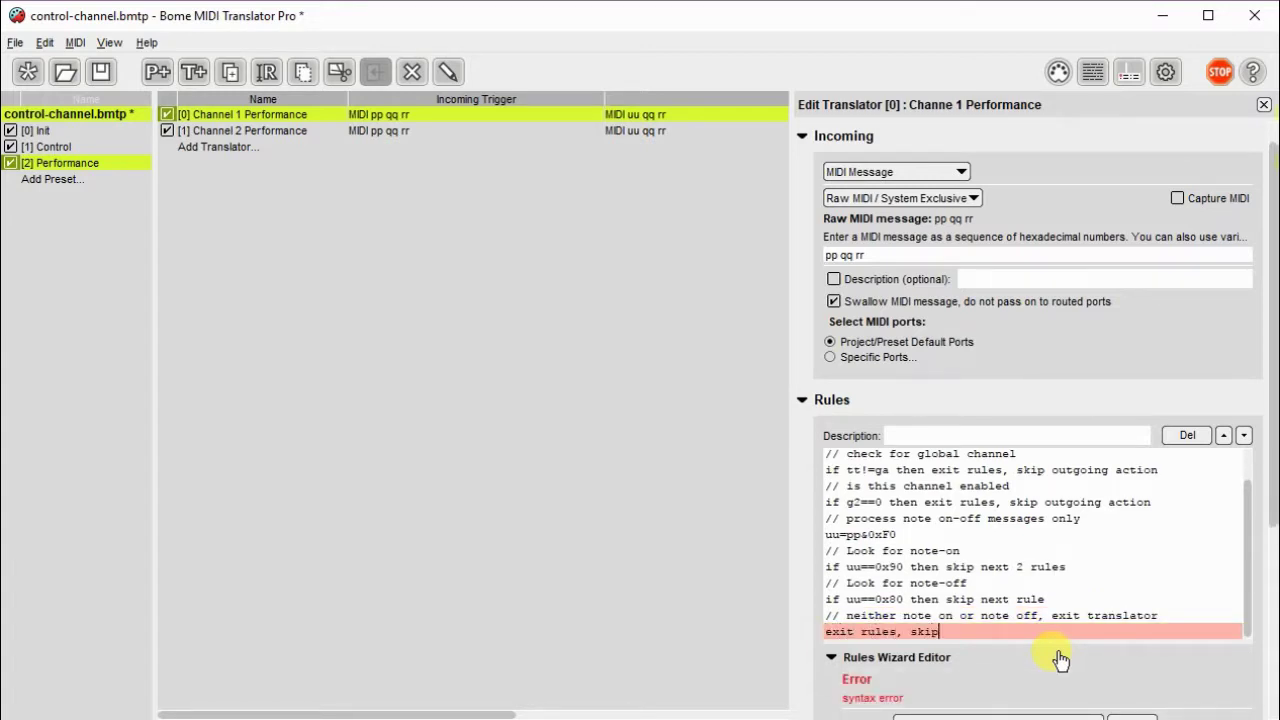
{"action": "type", "text": " outgoing action"}
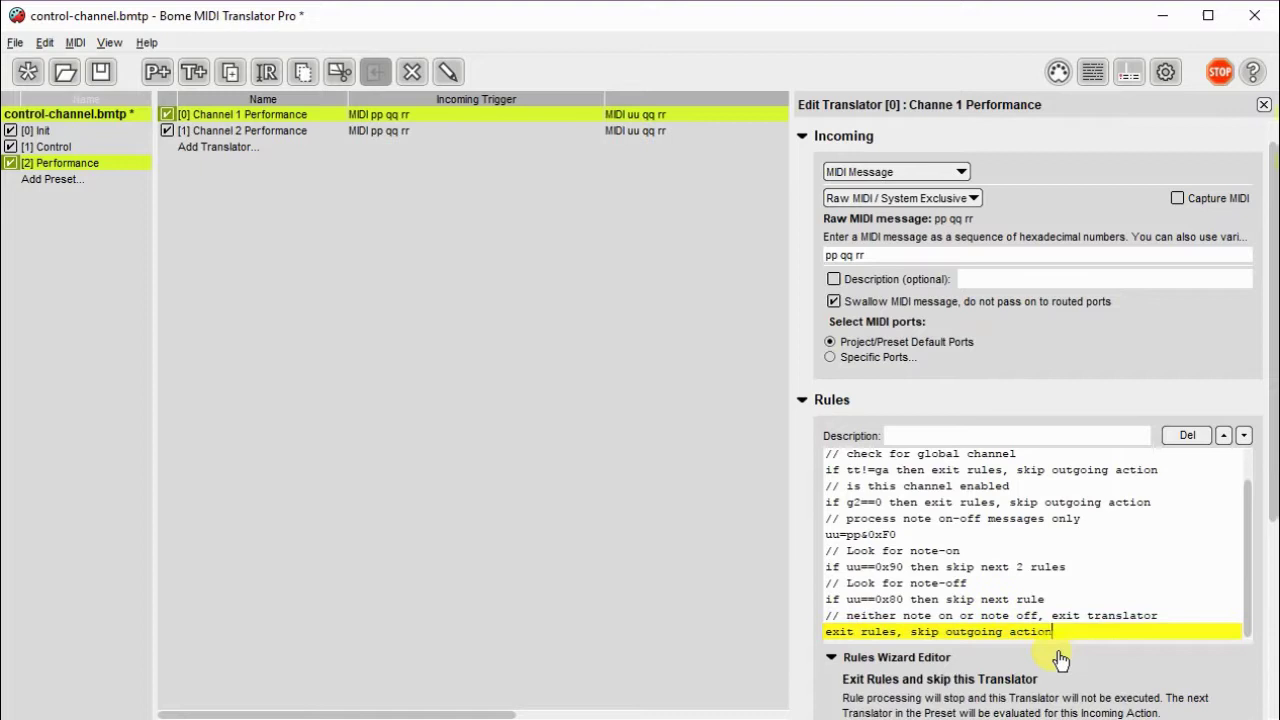
Add note-message comments, 'uu=uu|1' for MIDI channel 2, and 'exit rules, execute outgoing action'
{"action": "key", "text": "Return"}
{"action": "type", "text": "// If we arriv"}
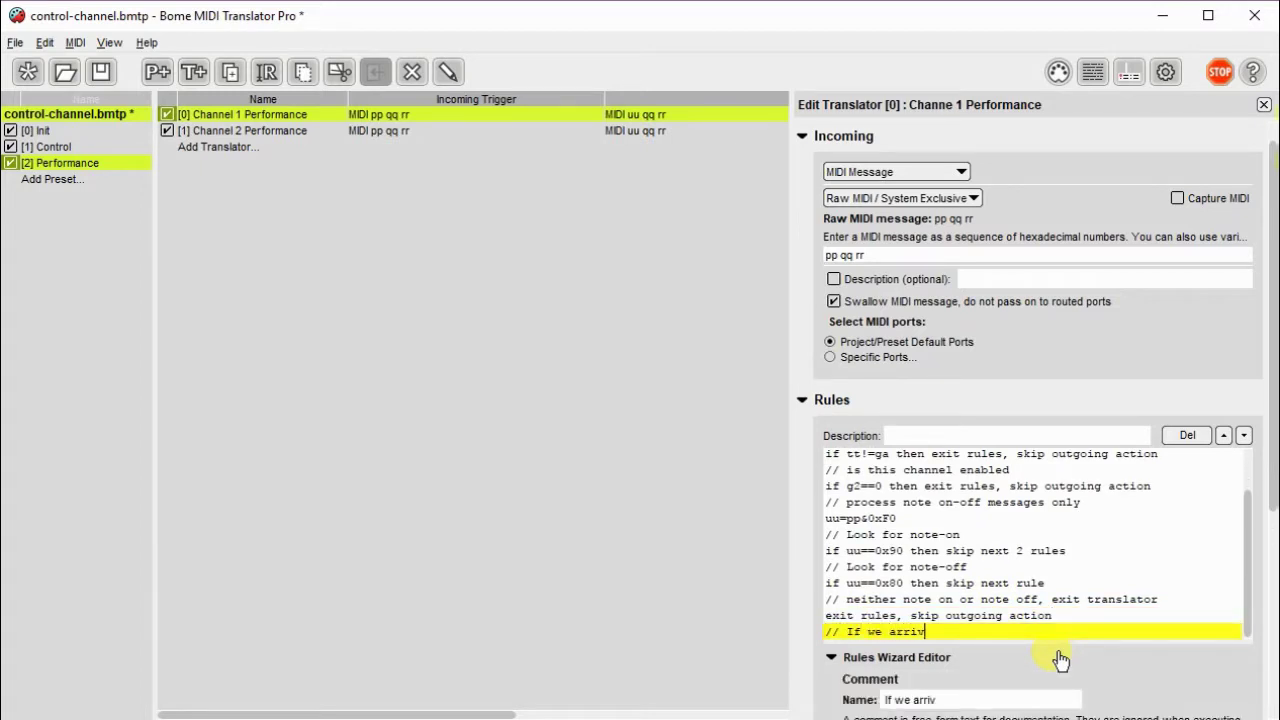
{"action": "type", "text": "e here we know i"}
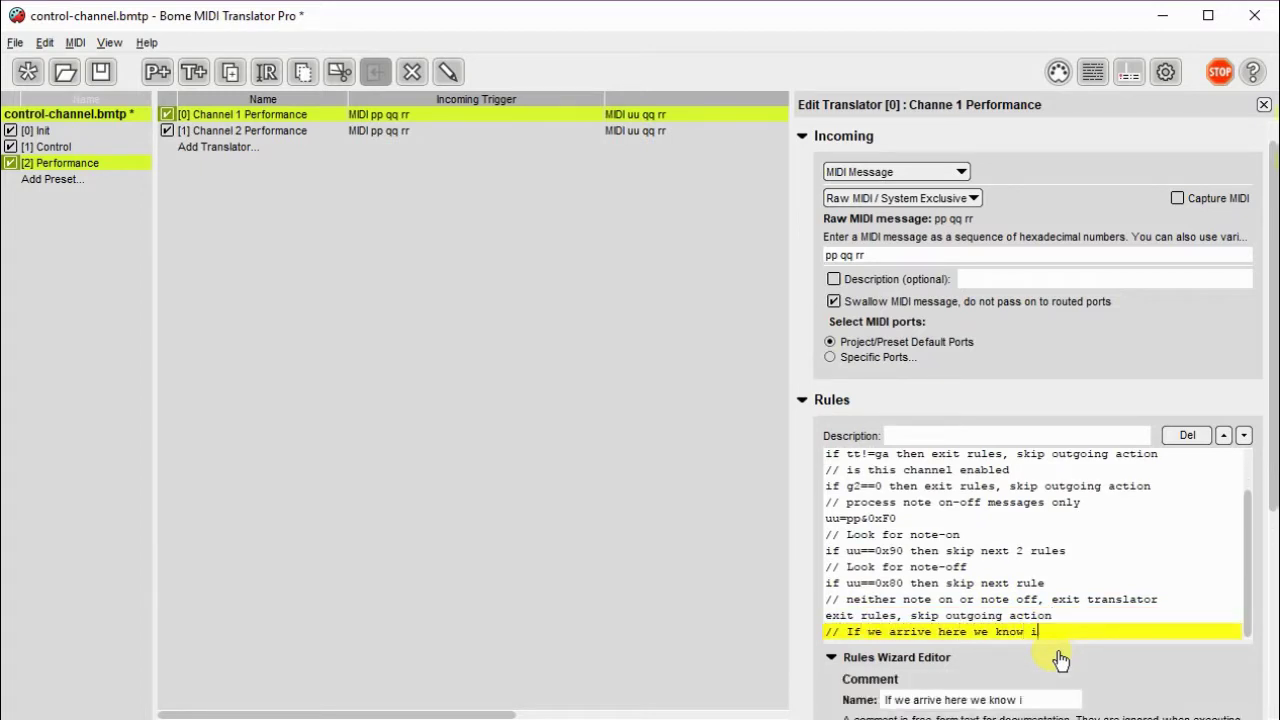
{"action": "type", "text": "t was a note message"}
{"action": "key", "text": "Return"}
{"action": "type", "text": "// Set out"}
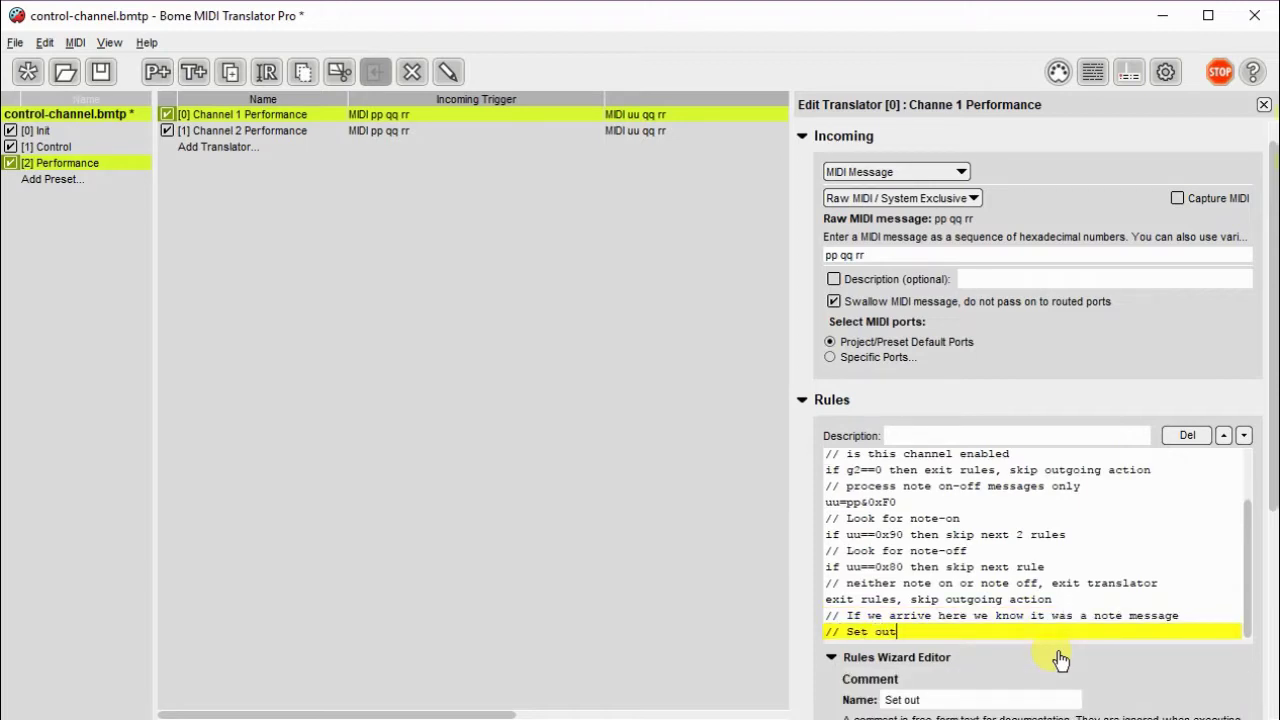
{"action": "type", "text": "oing channel to "}
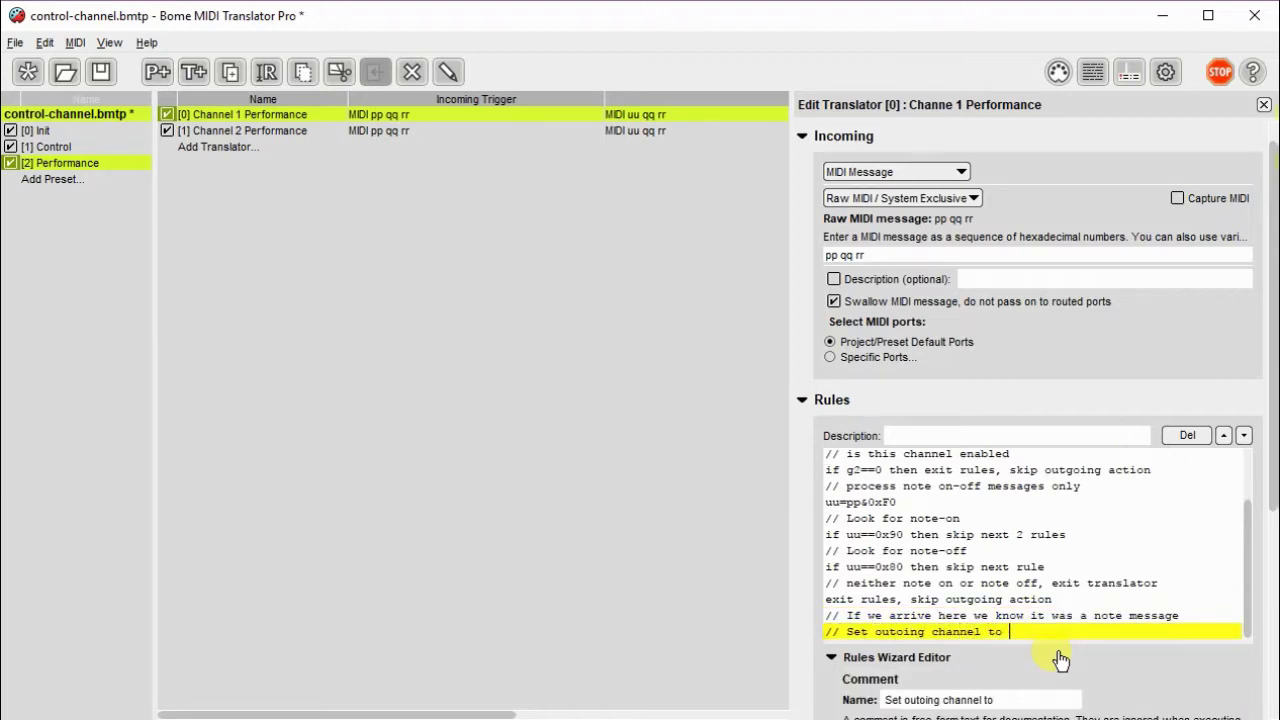
{"action": "type", "text": "MIDI 2 (1)"}
{"action": "key", "text": "Return"}
{"action": "type", "text": "uu=u"}
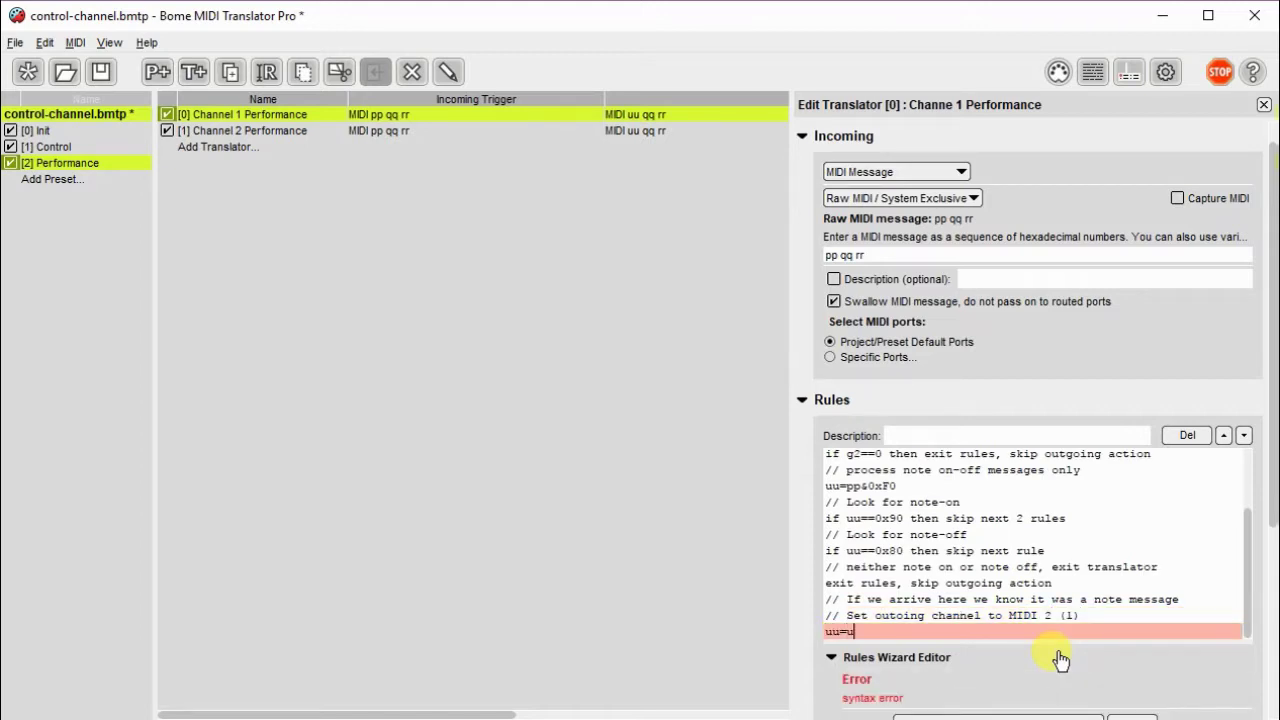
{"action": "type", "text": "u|1"}
{"action": "key", "text": "Return"}
{"action": "type", "text": "exit rules,"}
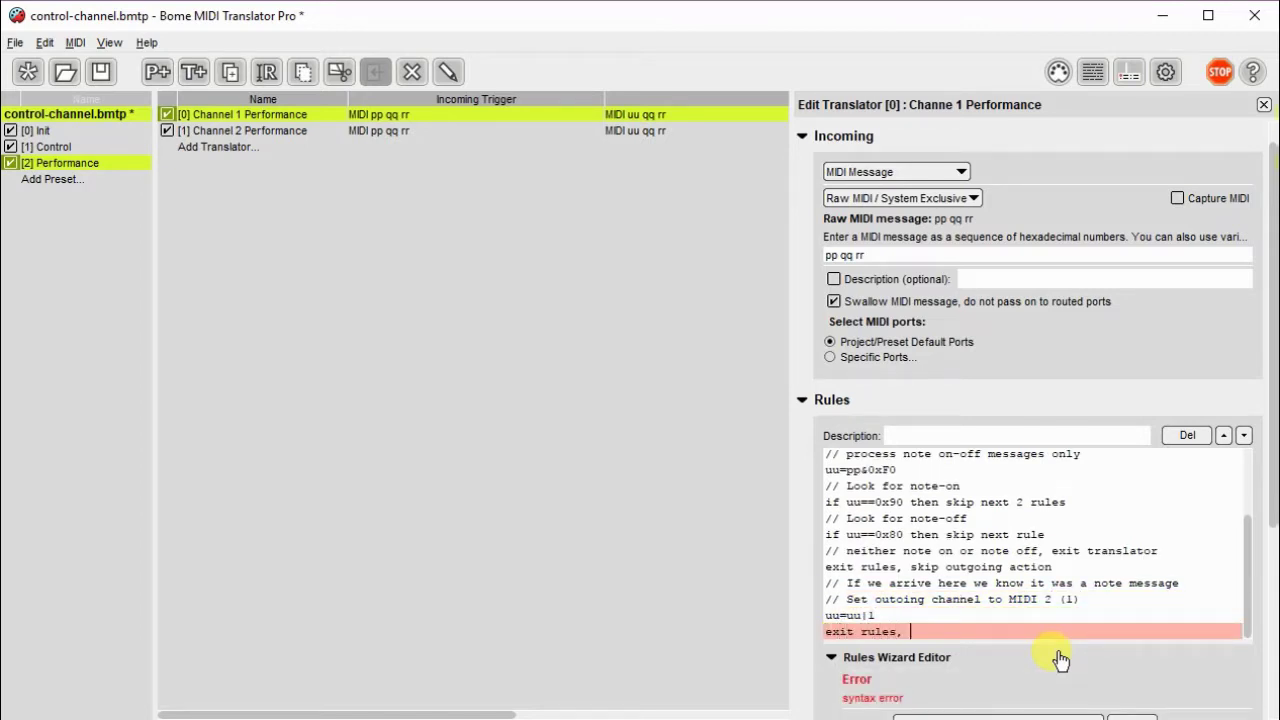
{"action": "type", "text": " execute outgoing action"}
{"action": "scroll", "coordinate": [1060, 658], "scroll_direction": "down", "scroll_amount": 1}
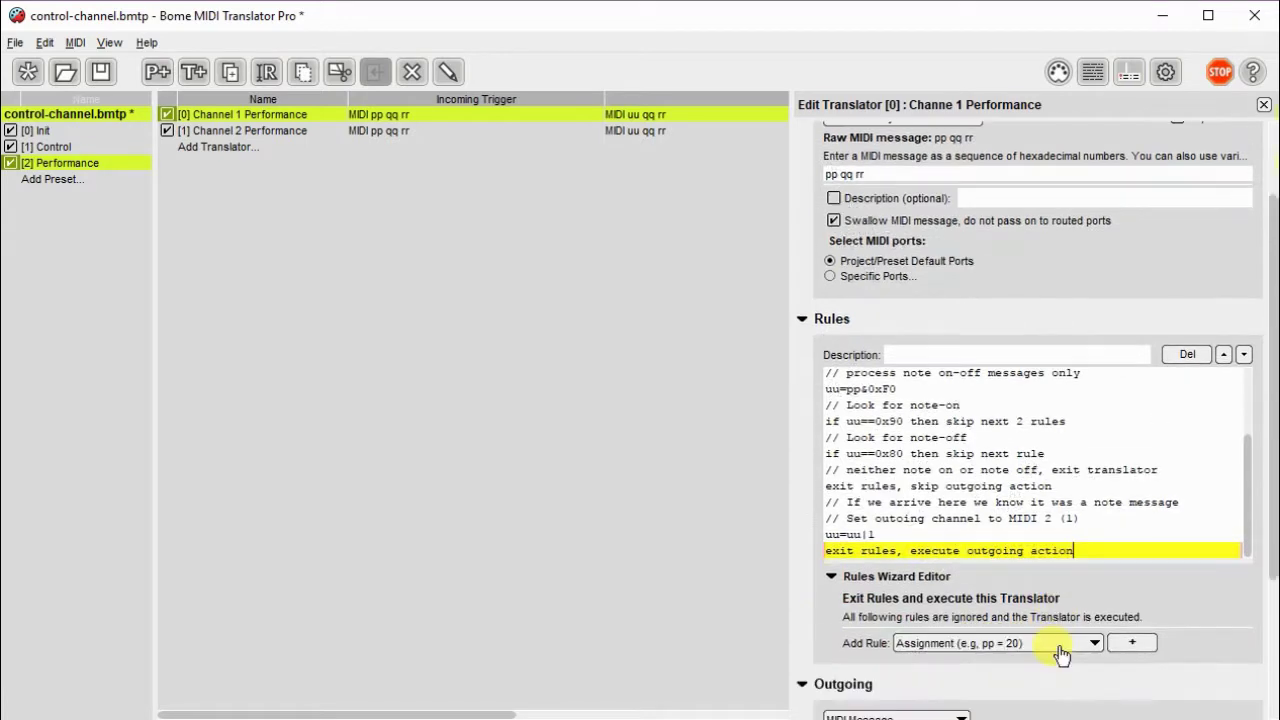
Collapse the Rules section and verify the outgoing raw MIDI message reads 'uu qq rr'
{"action": "left_click", "coordinate": [803, 320]}
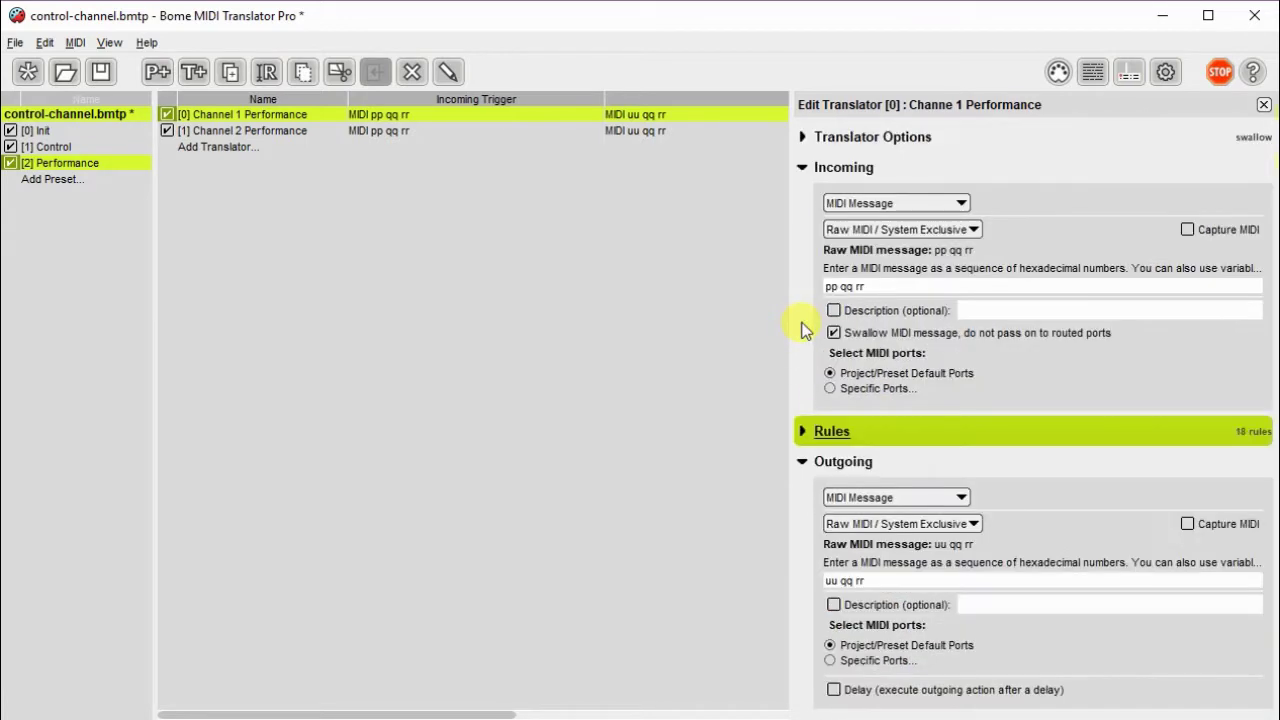
{"action": "left_click", "coordinate": [870, 582]}
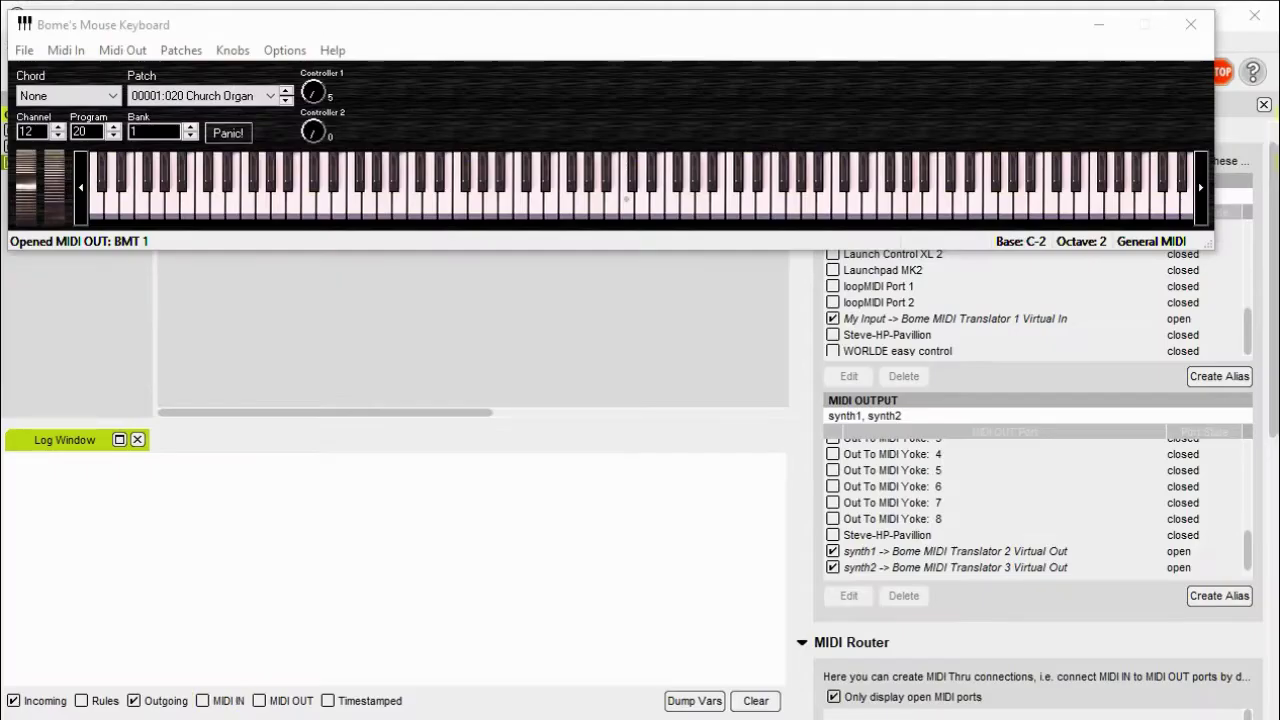
Log rules while Esc reinitialises ga, g1, g2, then disable rule logging, clear the log, return to Mouse Keyboard
{"action": "left_click", "coordinate": [90, 700]}
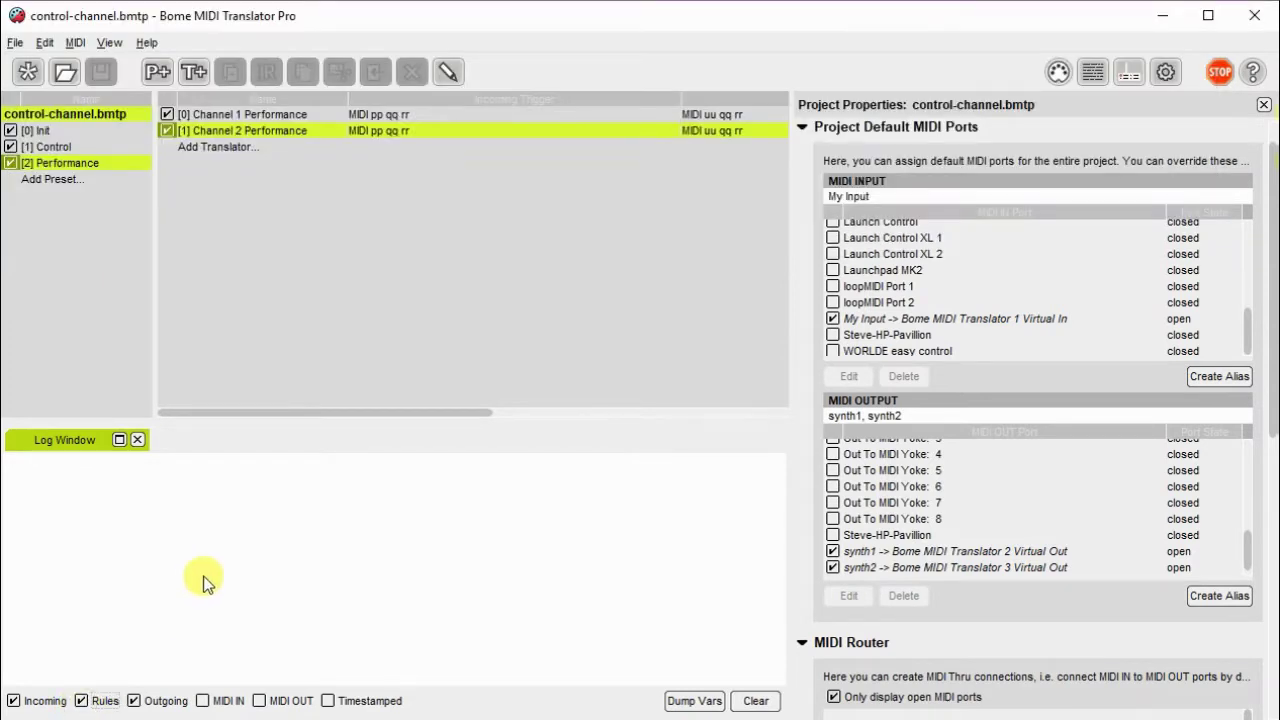
{"action": "key", "text": "Escape"}
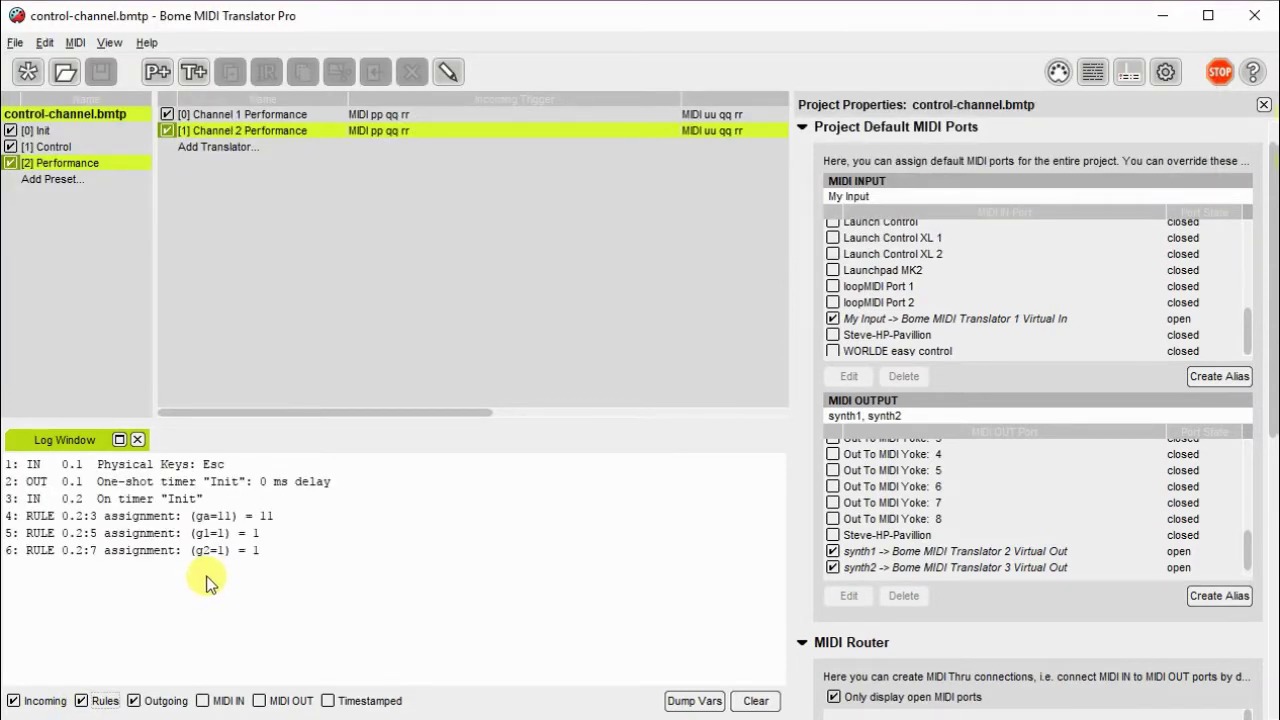
{"action": "left_click", "coordinate": [96, 702]}
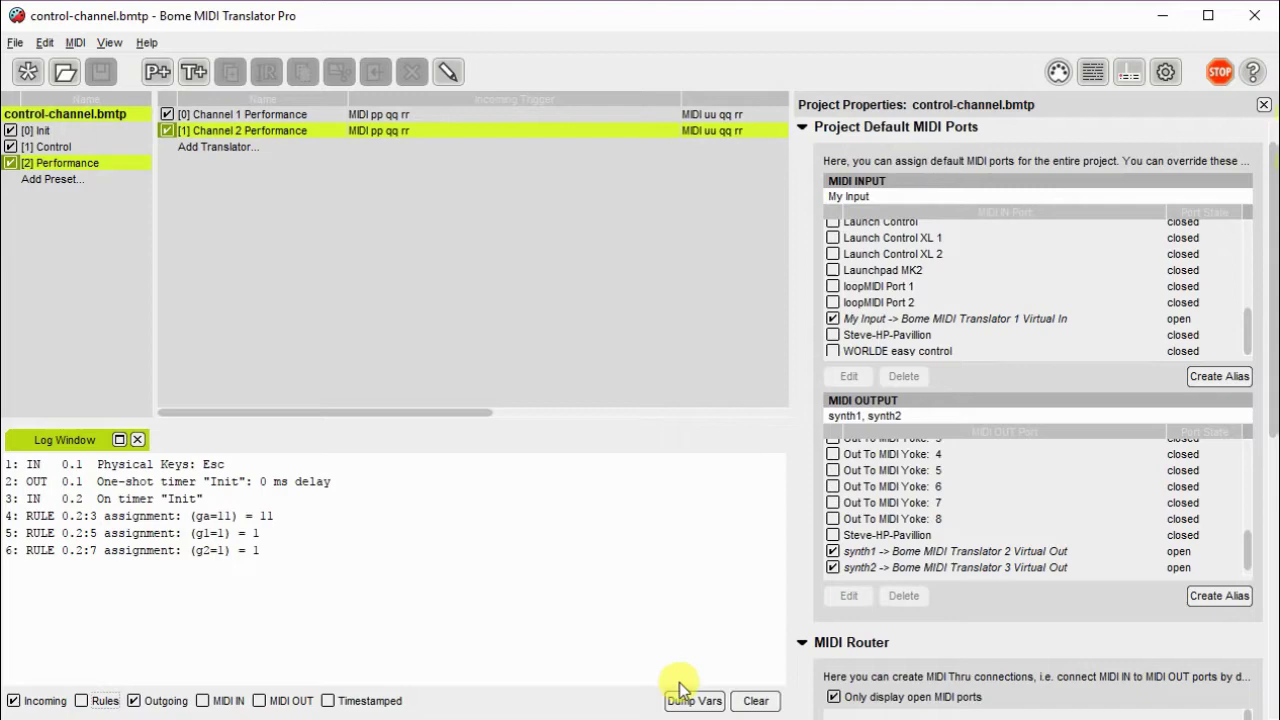
{"action": "left_click", "coordinate": [750, 700]}
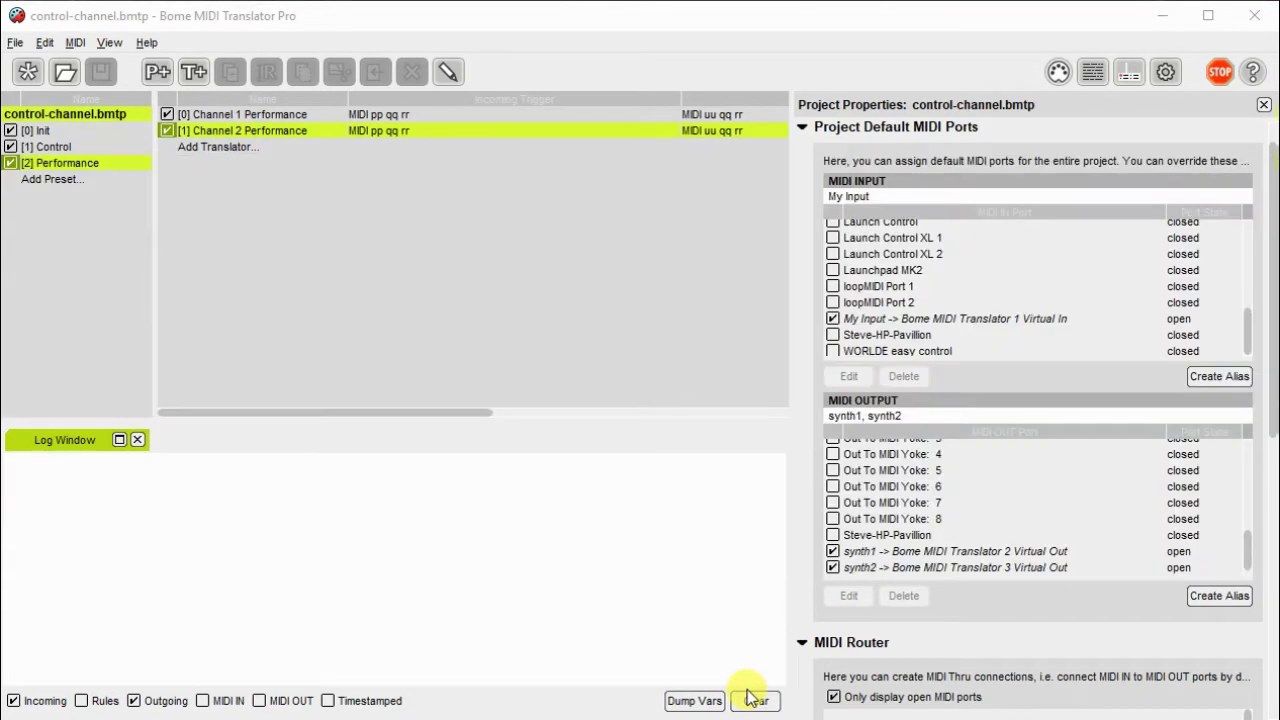
{"action": "key", "text": "alt+Tab"}
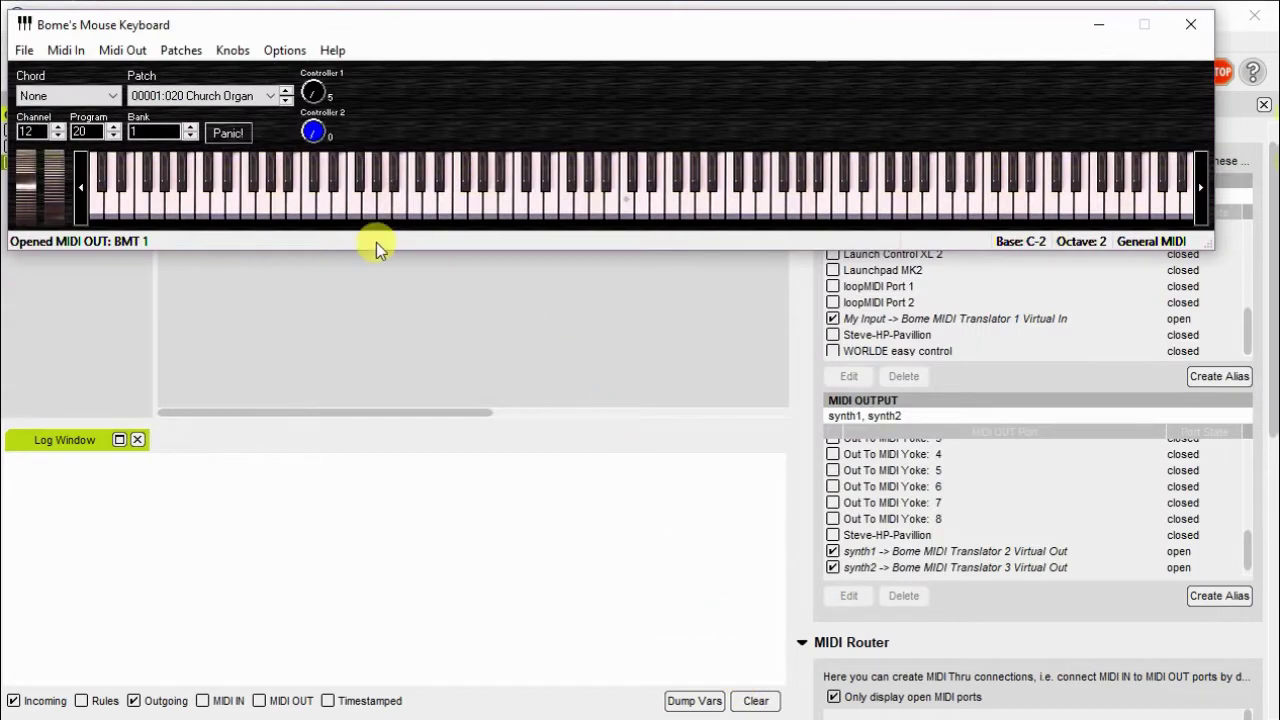
Play C0 and E0, then turn Controller 2 to 0 and play A-1 to confirm only channel 1 responds
{"action": "left_click", "coordinate": [310, 205]}
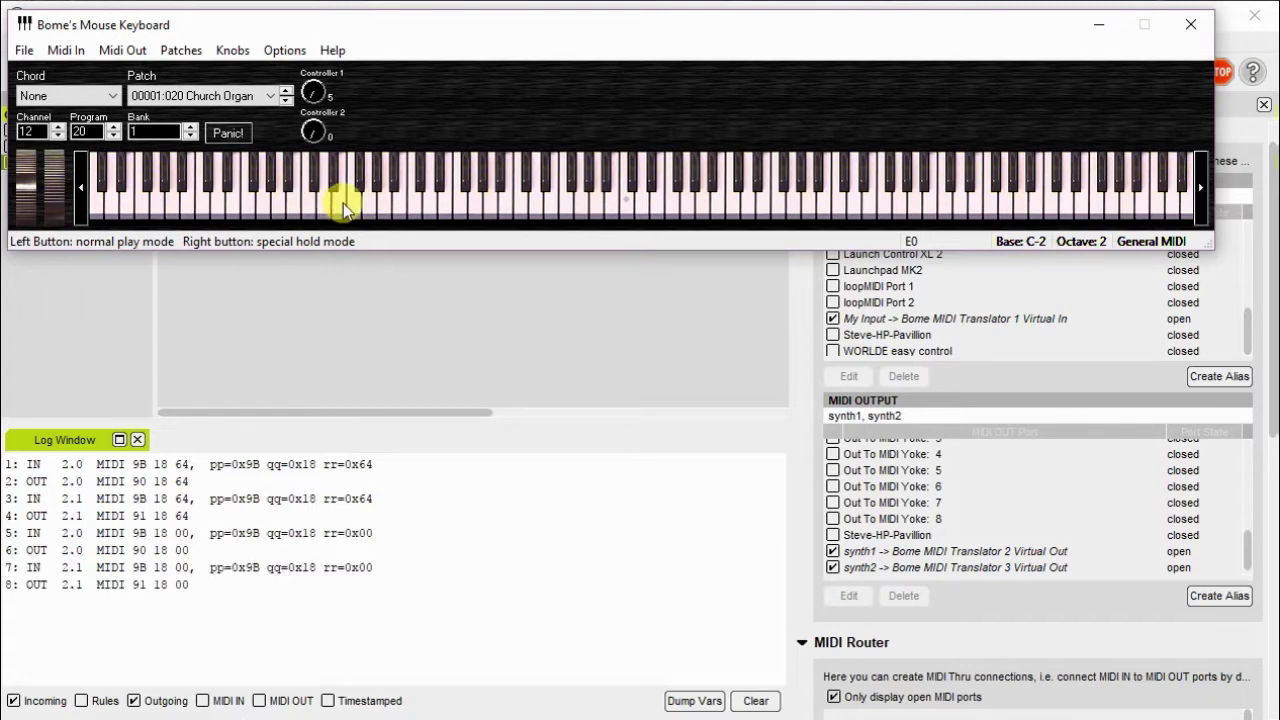
{"action": "left_click", "coordinate": [343, 207]}
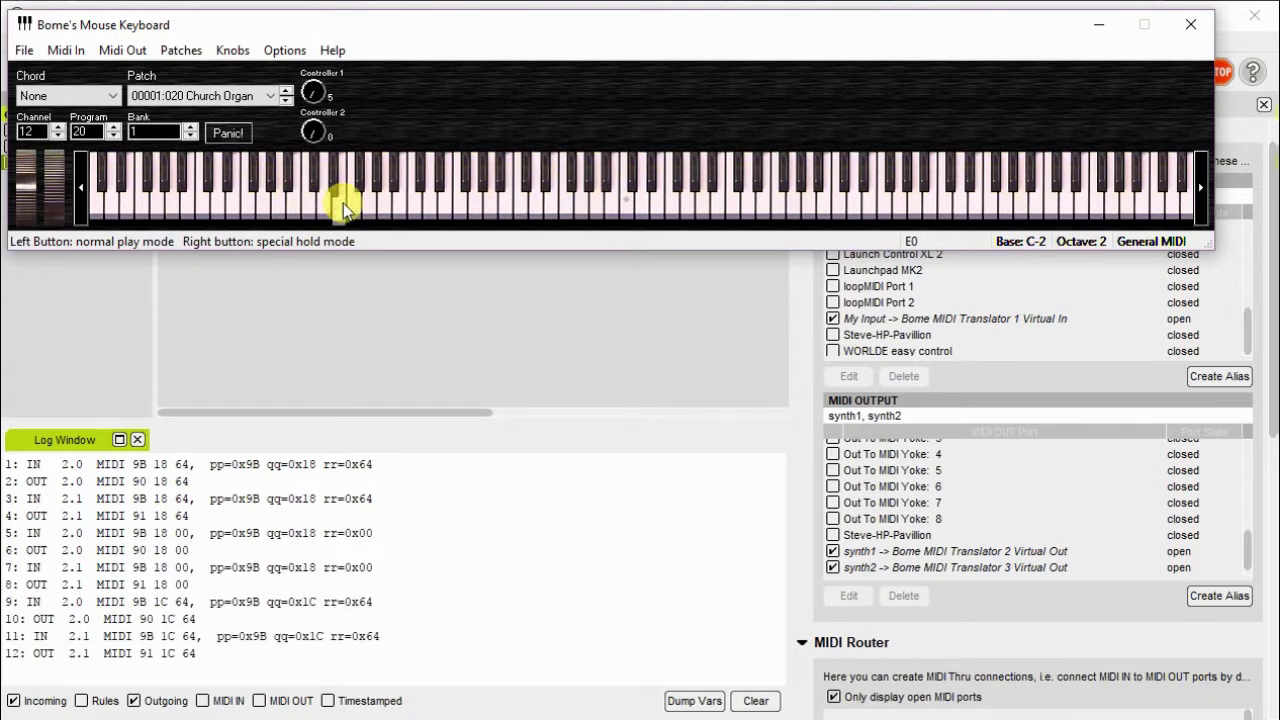
{"action": "left_click_drag", "start_coordinate": [310, 128], "coordinate": [340, 134]}
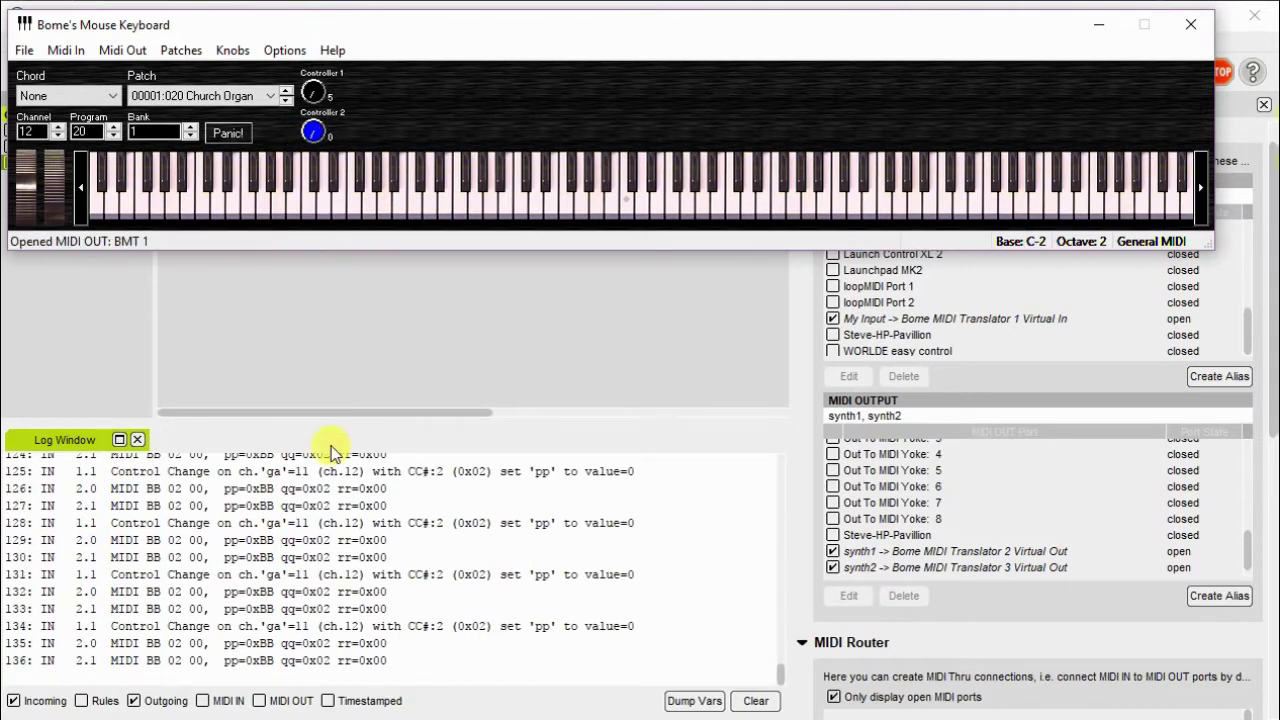
{"action": "left_click", "coordinate": [278, 206]}
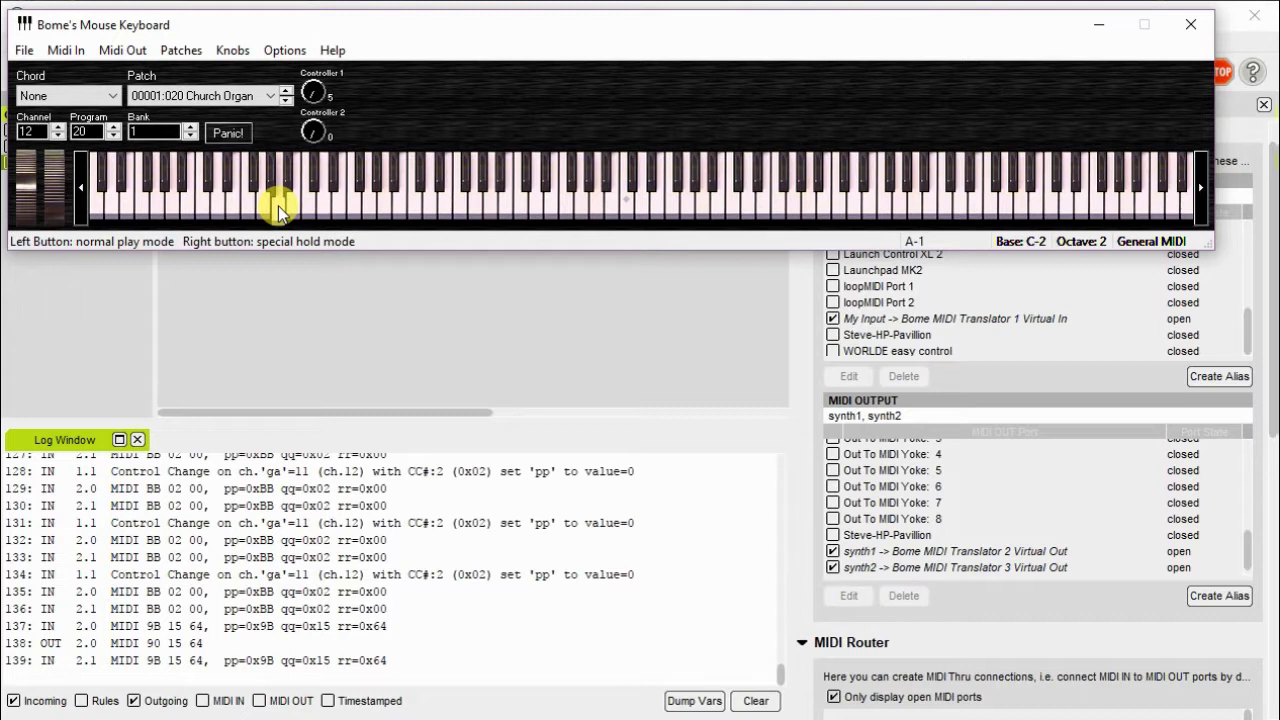
Turn Controller 1 to 0 and play A-1, then restore Controller 1 to 3, Controller 2 to 2, and play C#0
{"action": "left_click_drag", "start_coordinate": [313, 95], "coordinate": [333, 108]}
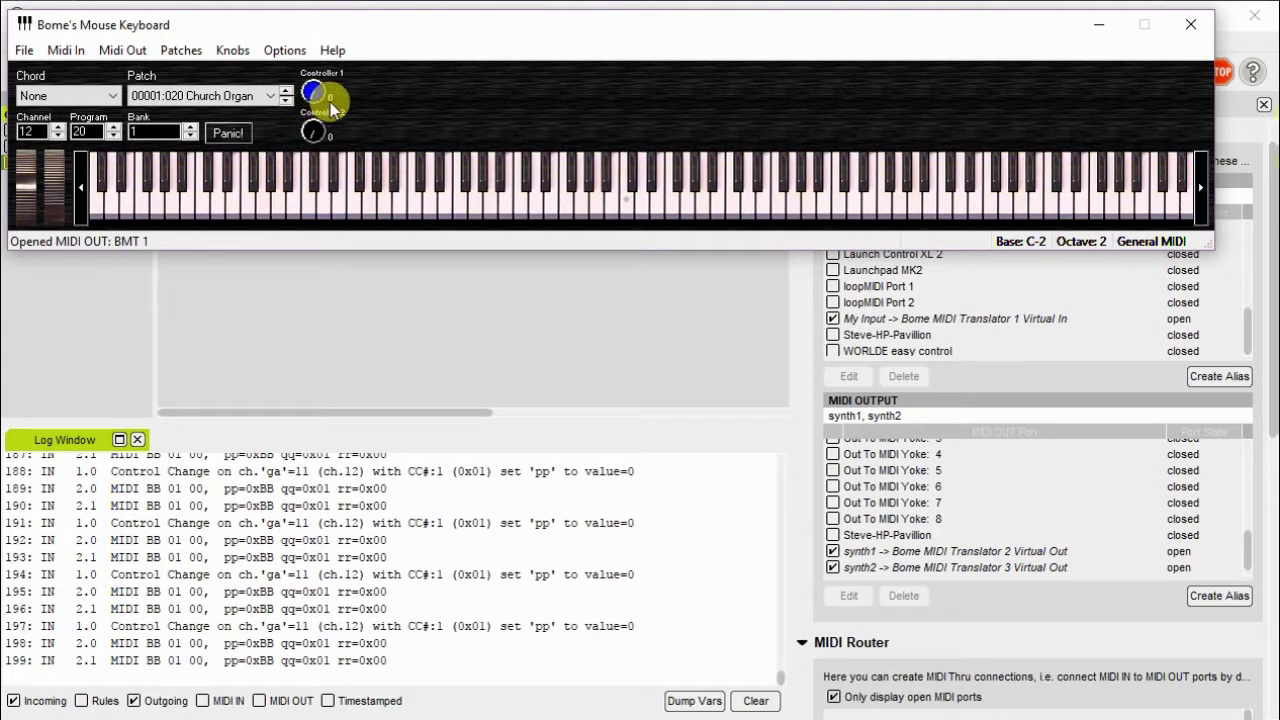
{"action": "left_click", "coordinate": [272, 202]}
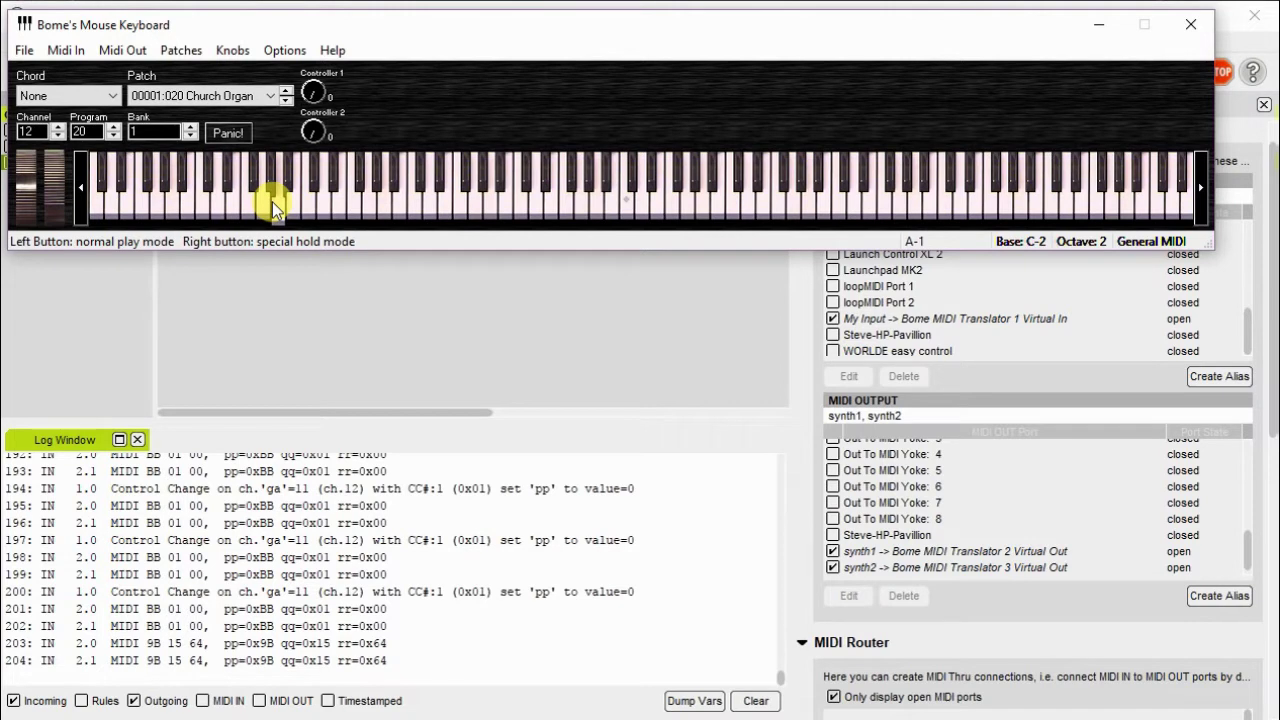
{"action": "left_click_drag", "start_coordinate": [309, 142], "coordinate": [316, 95]}
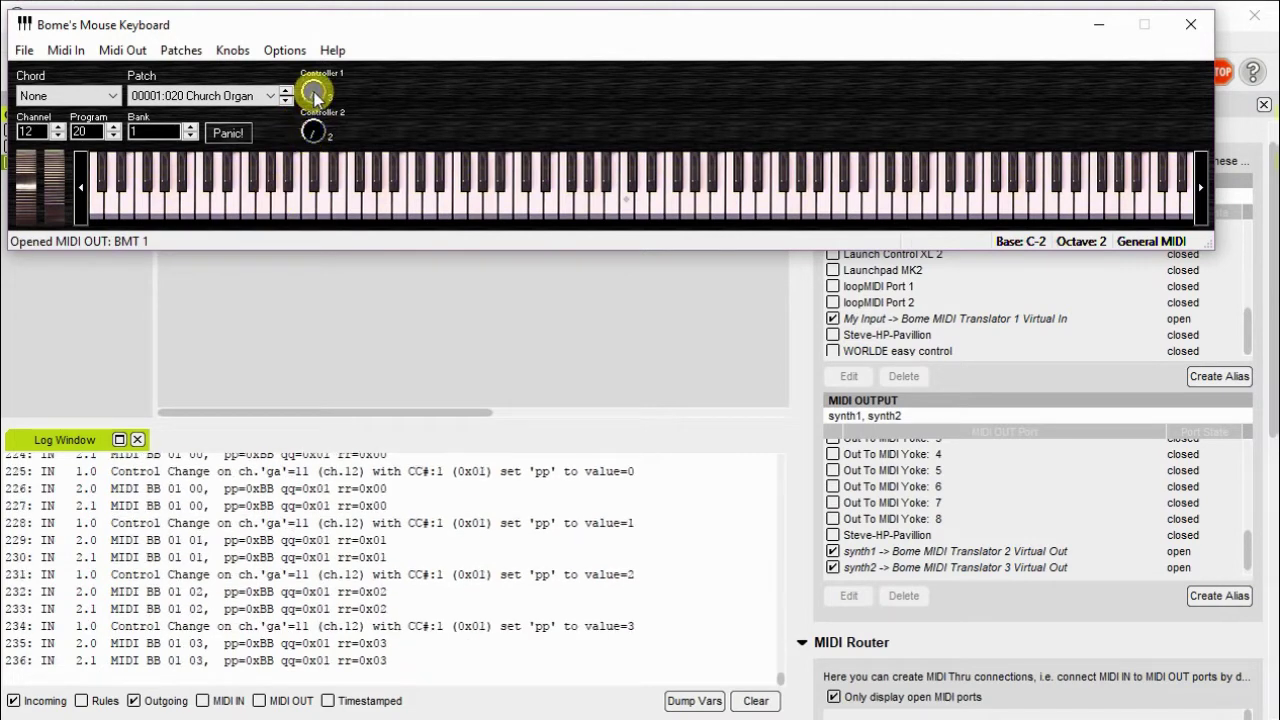
{"action": "left_click", "coordinate": [310, 188]}
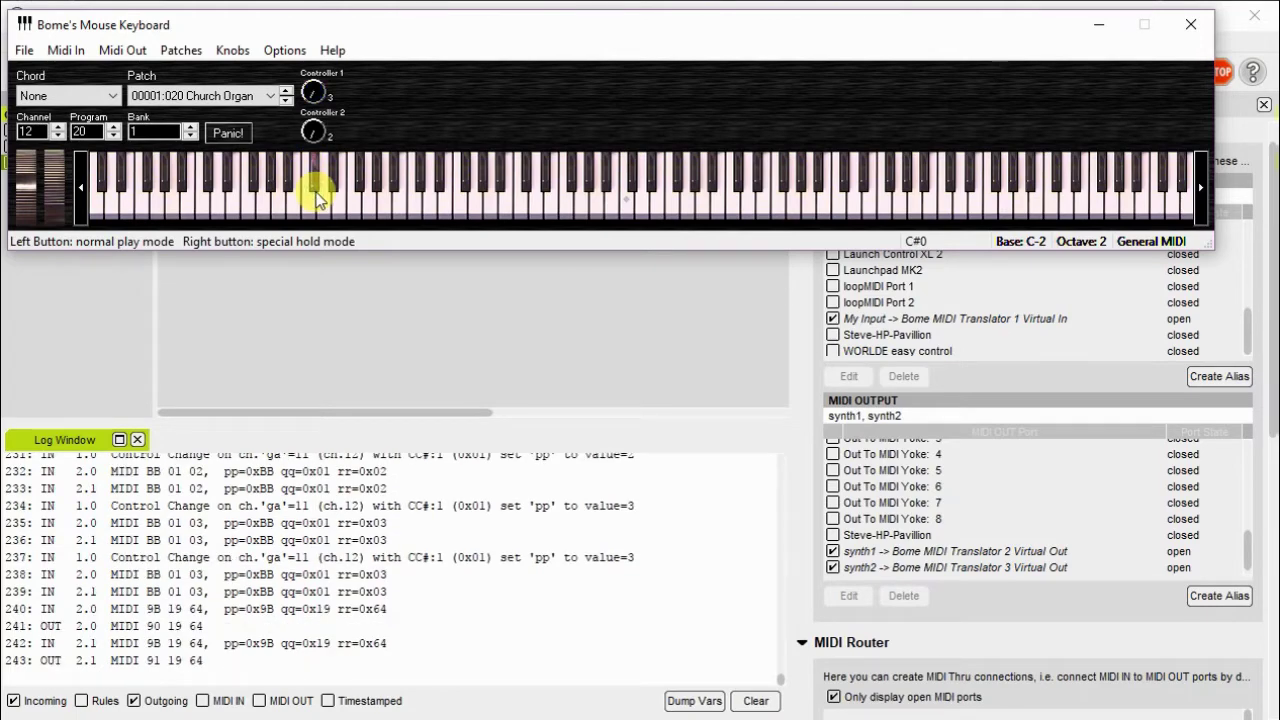